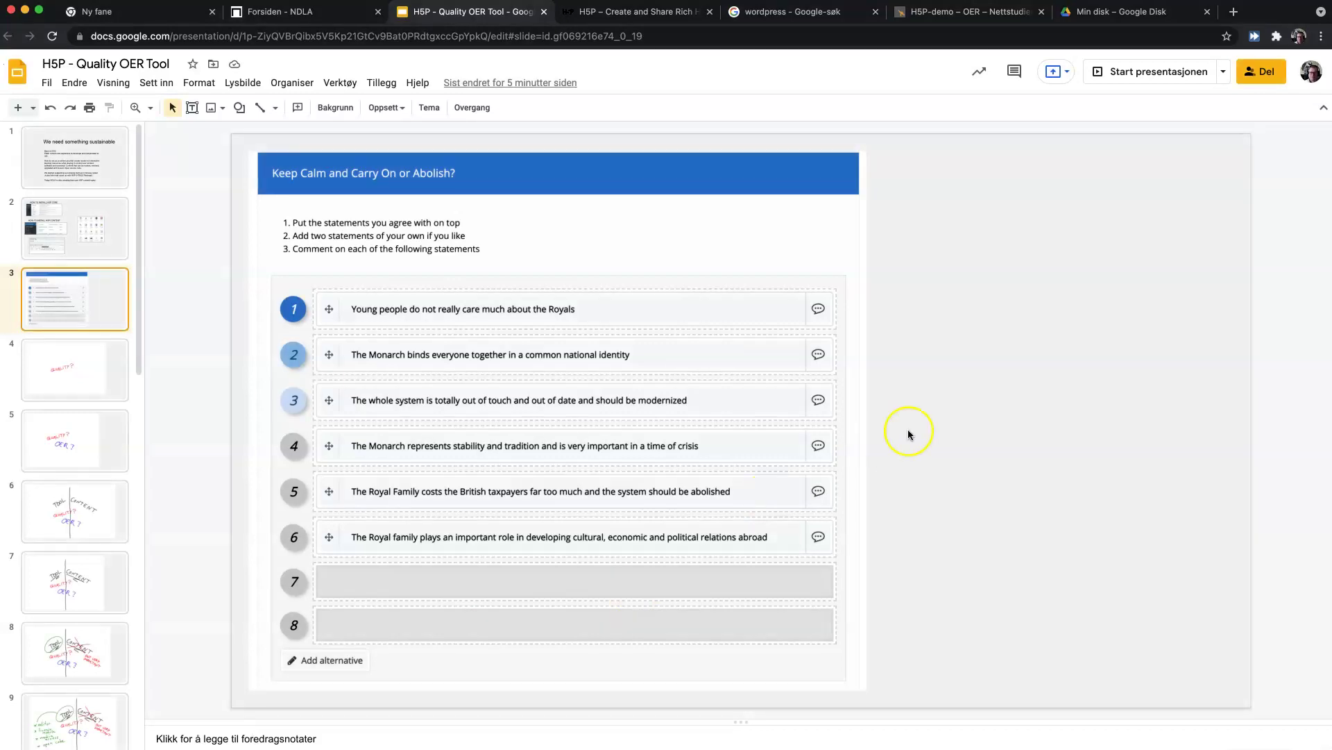
- Mark the first statement's comment icon, its move handle and the empty seventh row on the Keep Calm slide
{"action": "mouse_move", "coordinate": [839, 298]}
{"action": "left_mouse_down"}
{"action": "mouse_move", "coordinate": [813, 295]}
{"action": "mouse_move", "coordinate": [823, 318]}
{"action": "left_mouse_up"}
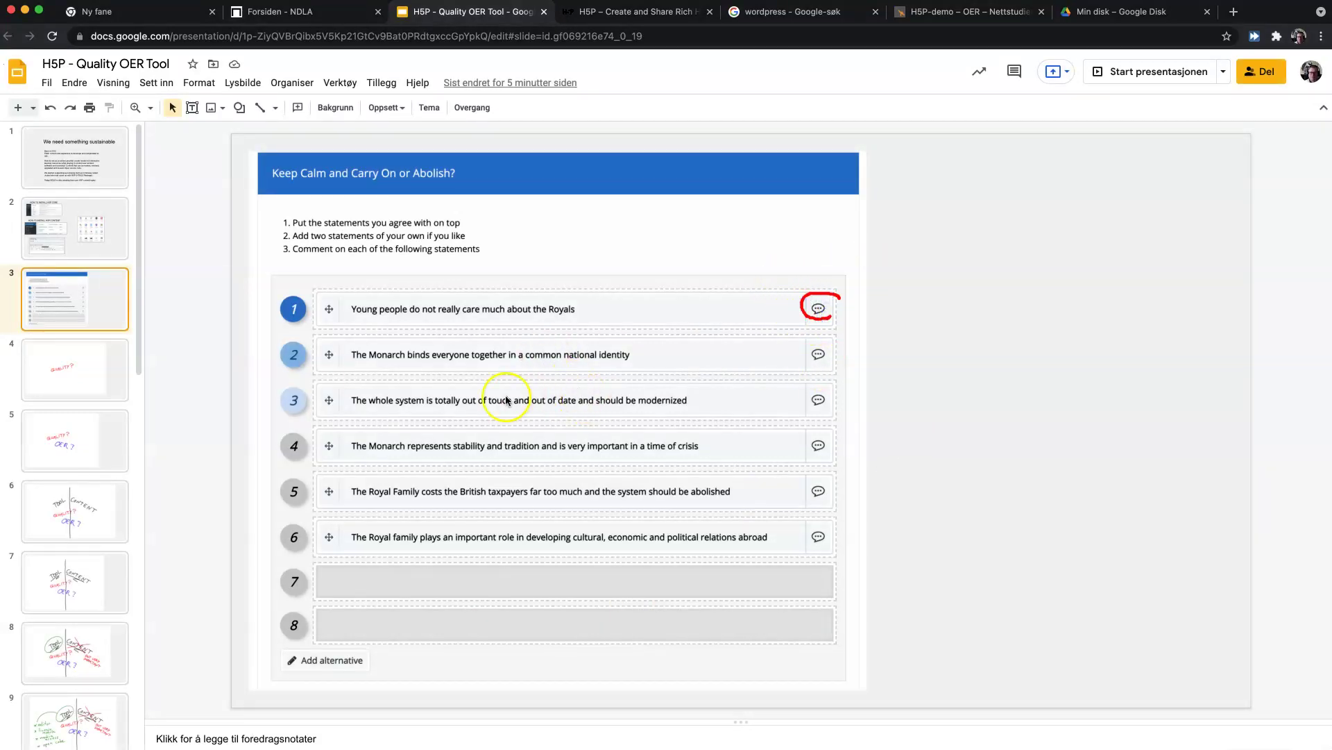
{"action": "mouse_move", "coordinate": [340, 306]}
{"action": "left_mouse_down"}
{"action": "mouse_move", "coordinate": [327, 322]}
{"action": "mouse_move", "coordinate": [345, 321]}
{"action": "left_mouse_up"}
{"action": "mouse_move", "coordinate": [610, 594]}
{"action": "left_mouse_down"}
{"action": "mouse_move", "coordinate": [633, 585]}
{"action": "mouse_move", "coordinate": [422, 551]}
{"action": "mouse_move", "coordinate": [583, 602]}
{"action": "left_mouse_up"}
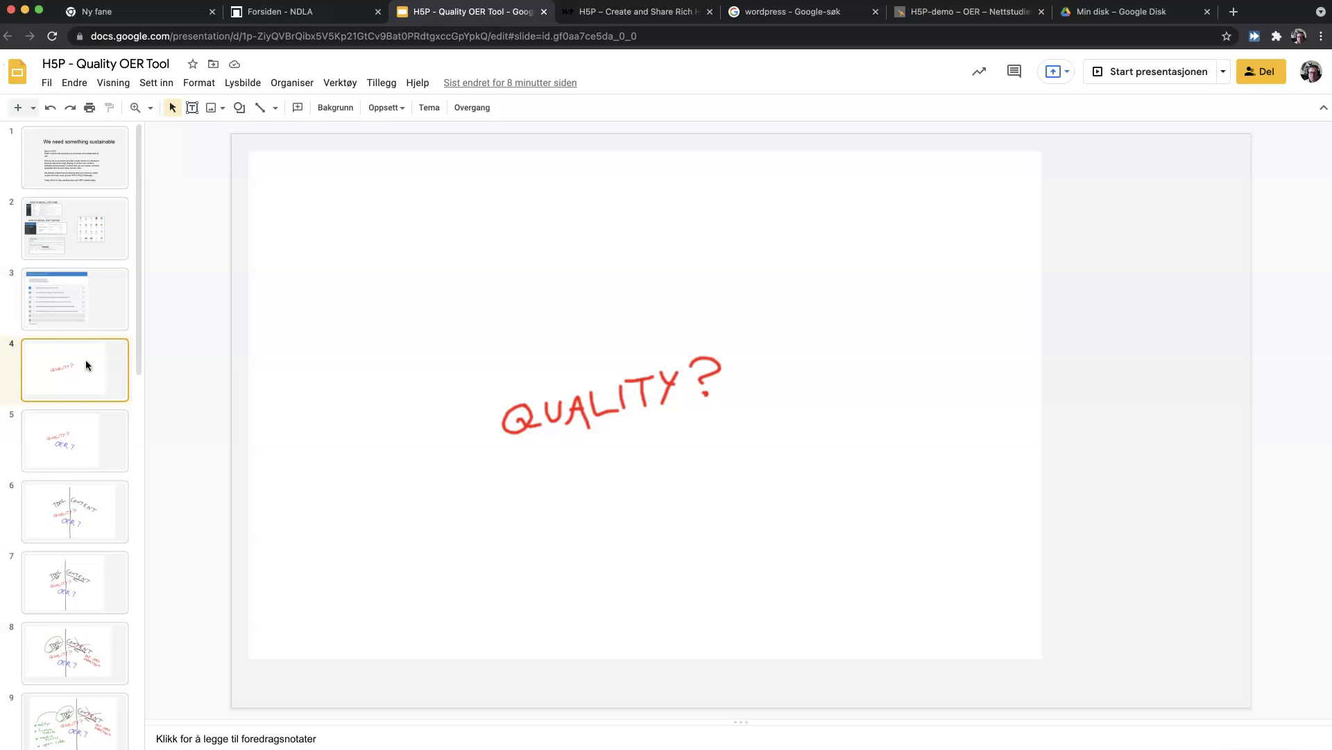
- Go through slides 5 to 10 in order to present the tool, content and editor sketches
{"action": "left_click", "coordinate": [52, 441]}
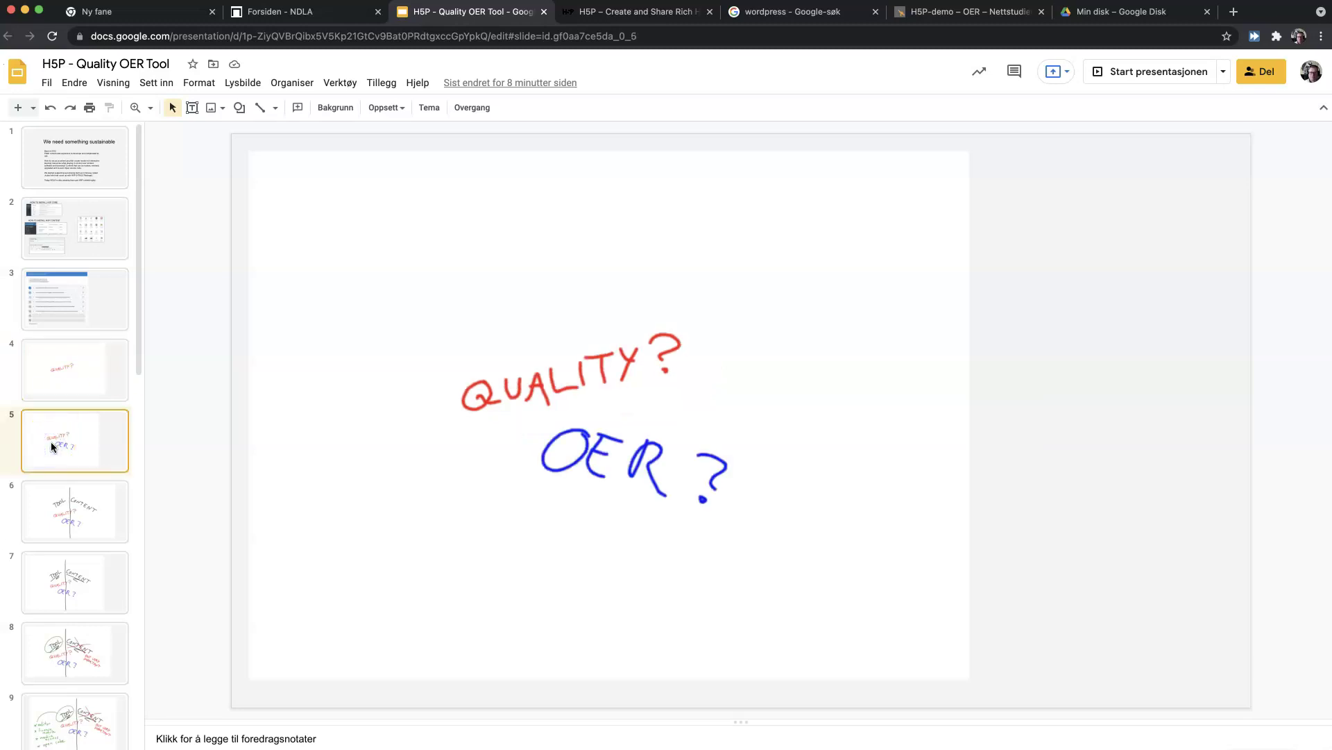
{"action": "left_click", "coordinate": [66, 513]}
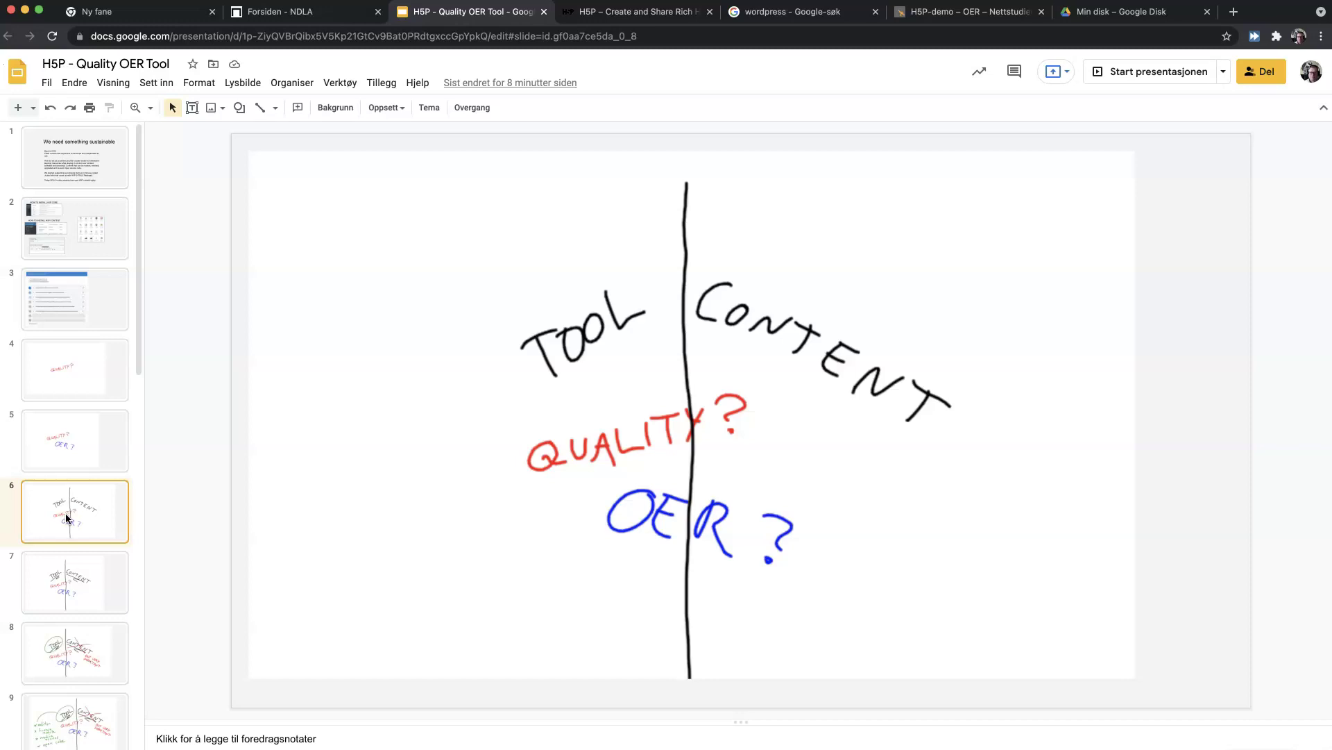
{"action": "left_click", "coordinate": [62, 585]}
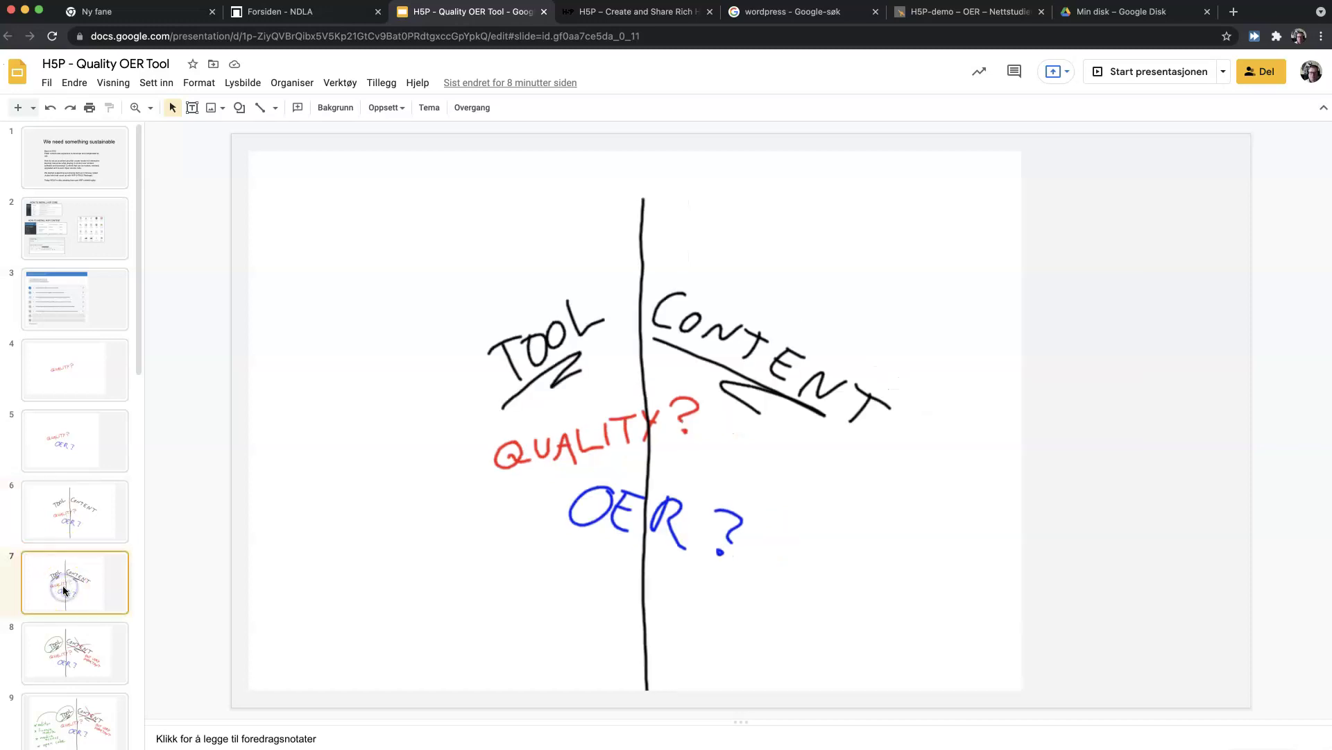
{"action": "left_click", "coordinate": [54, 644]}
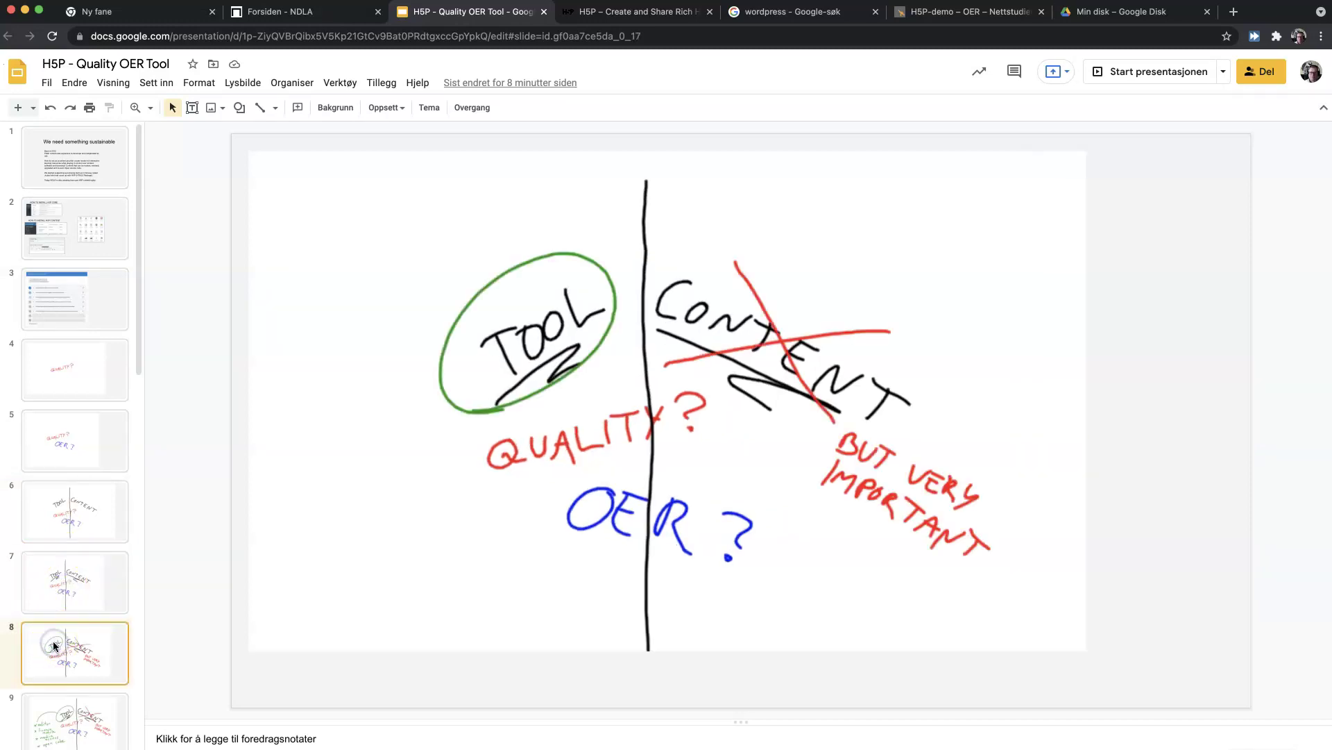
{"action": "left_click", "coordinate": [83, 702]}
{"action": "key", "text": "Down"}
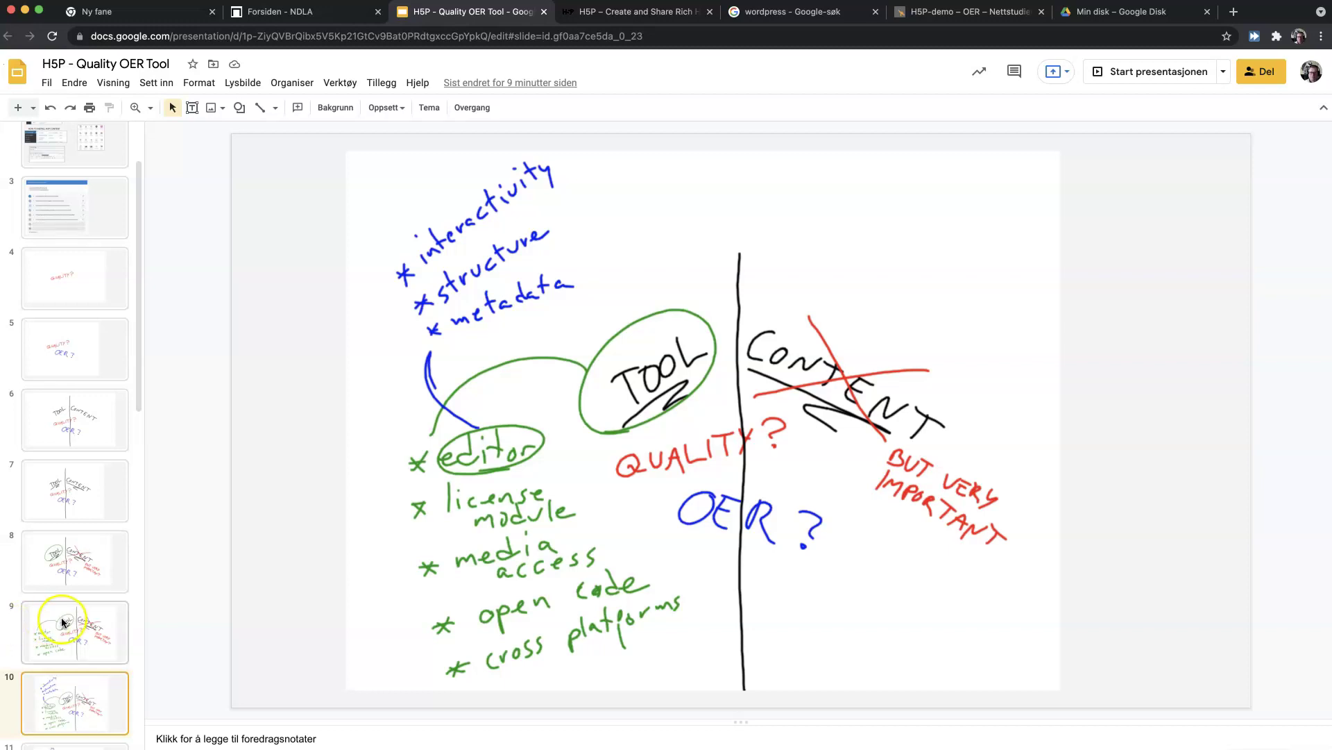
- Go through slides 11 to 14, from the H5P sketch and question lists to the WordPress Priority form
{"action": "scroll", "coordinate": [70, 622], "scroll_direction": "down", "scroll_amount": 1}
{"action": "scroll", "coordinate": [69, 622], "scroll_direction": "down", "scroll_amount": 5}
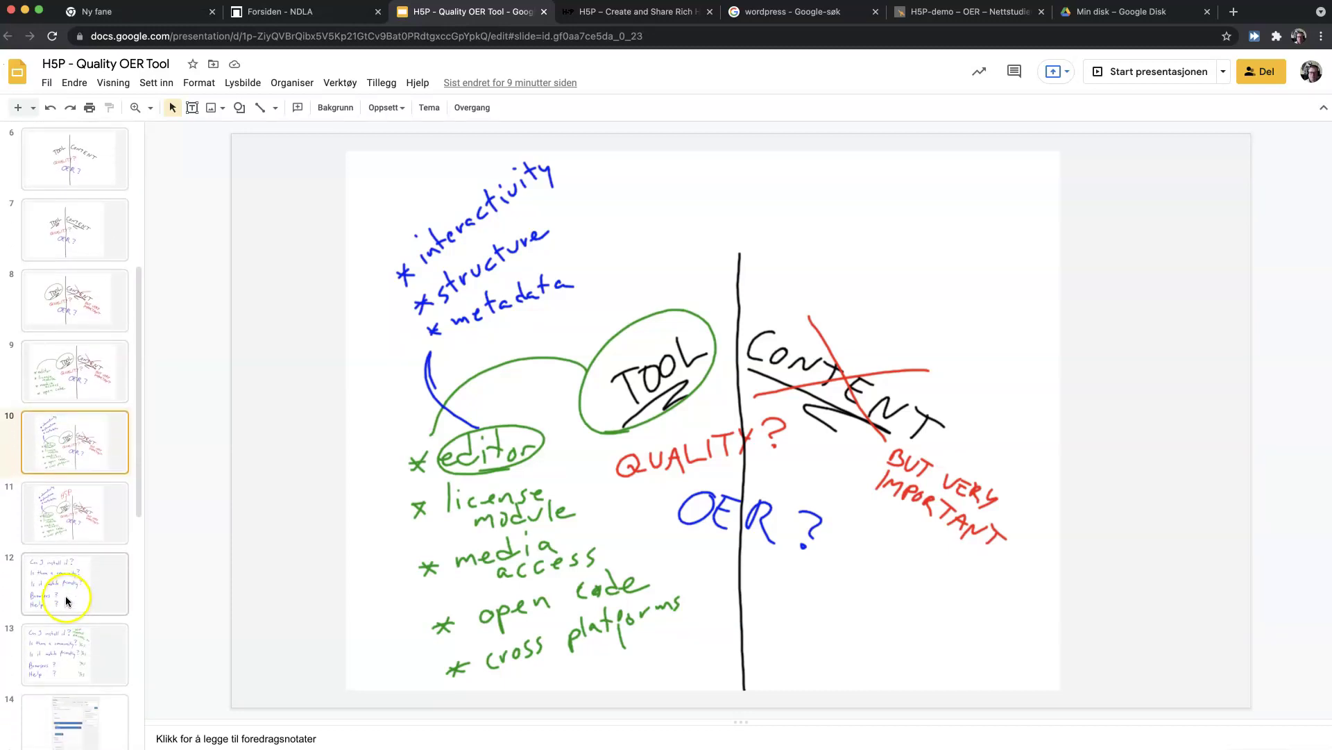
{"action": "left_click", "coordinate": [73, 532]}
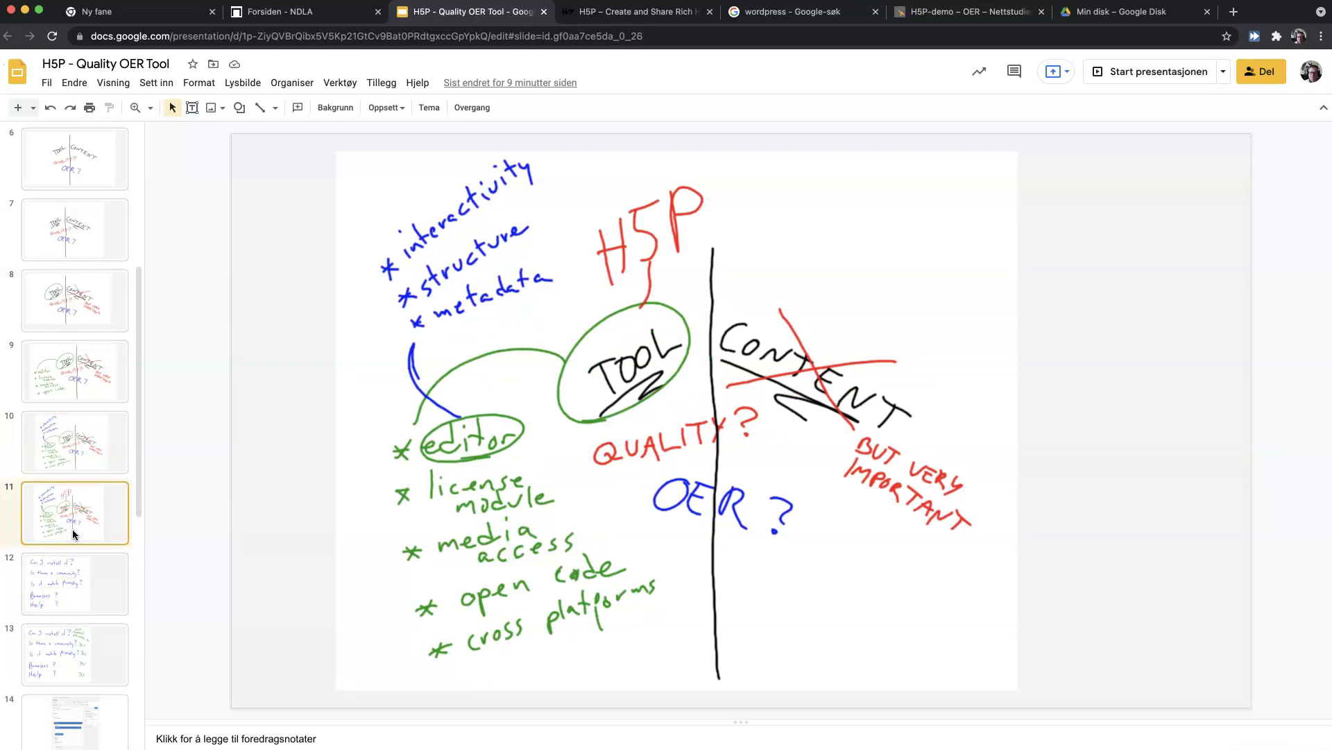
{"action": "left_click", "coordinate": [59, 590]}
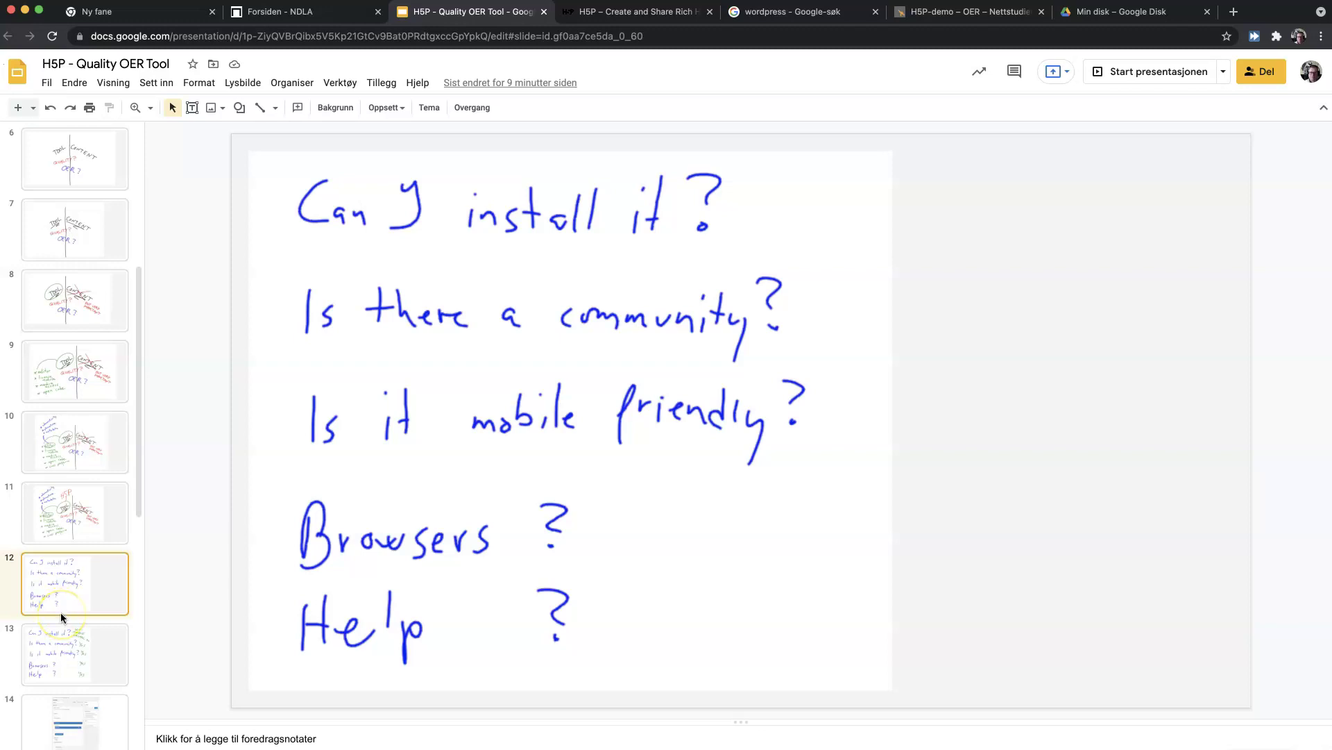
{"action": "left_click", "coordinate": [50, 651]}
{"action": "scroll", "coordinate": [92, 637], "scroll_direction": "down", "scroll_amount": 3}
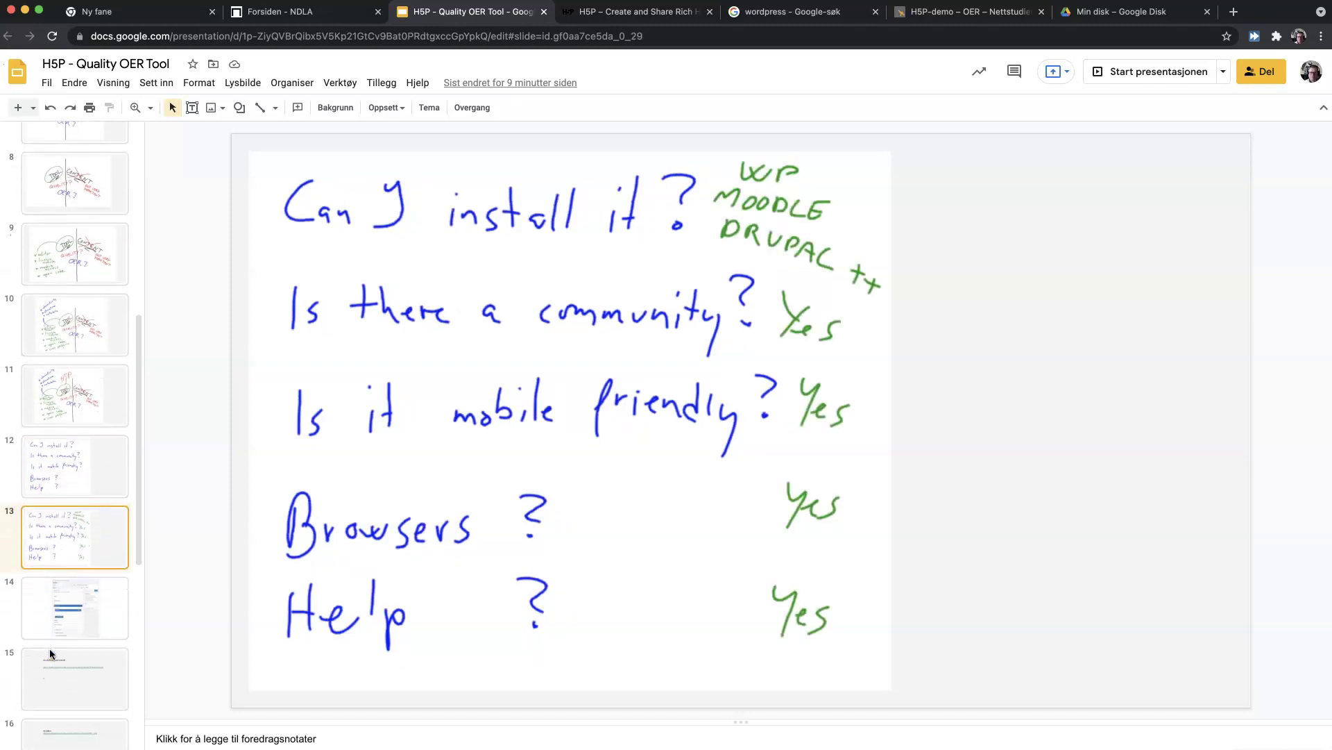
{"action": "left_click", "coordinate": [75, 617]}
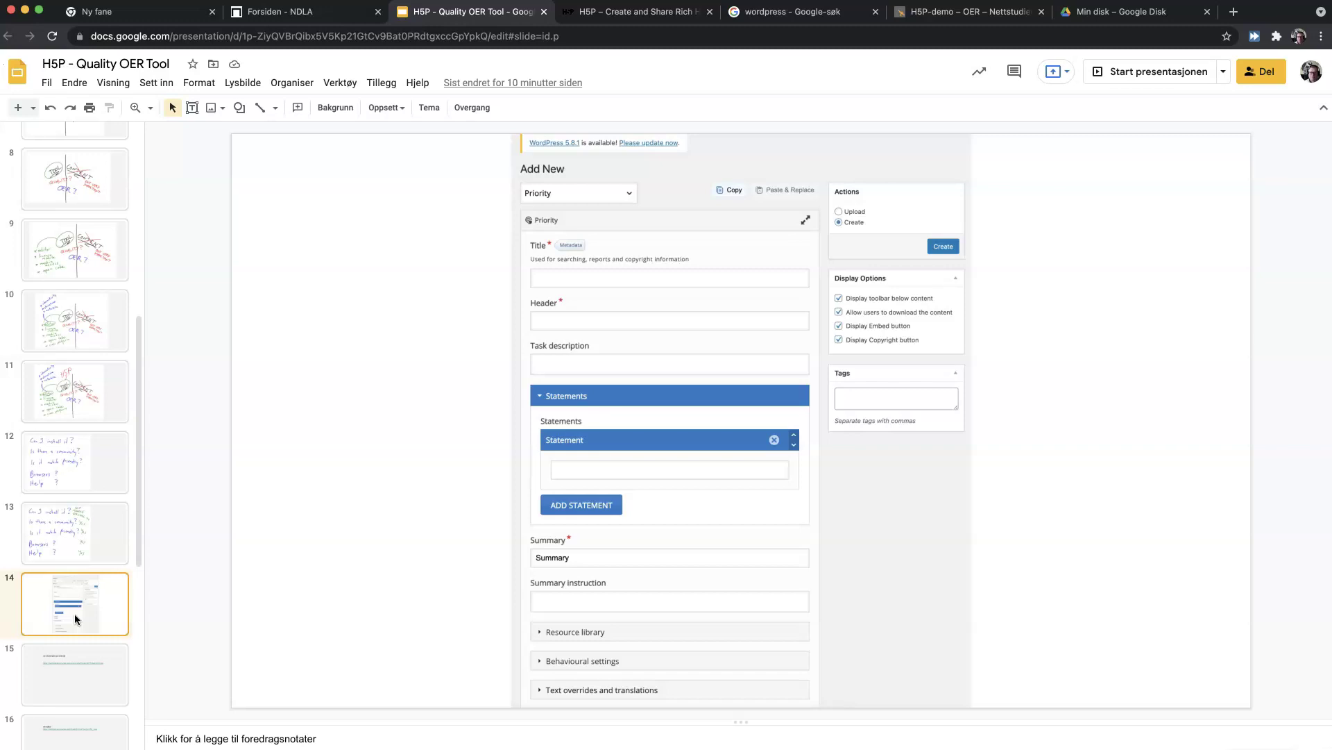
{"action": "left_click", "coordinate": [82, 644]}
- Switch to the H5P-demo – OER page and look through Example 1 and Example 2, returning to the page start
{"action": "left_click", "coordinate": [930, 20]}
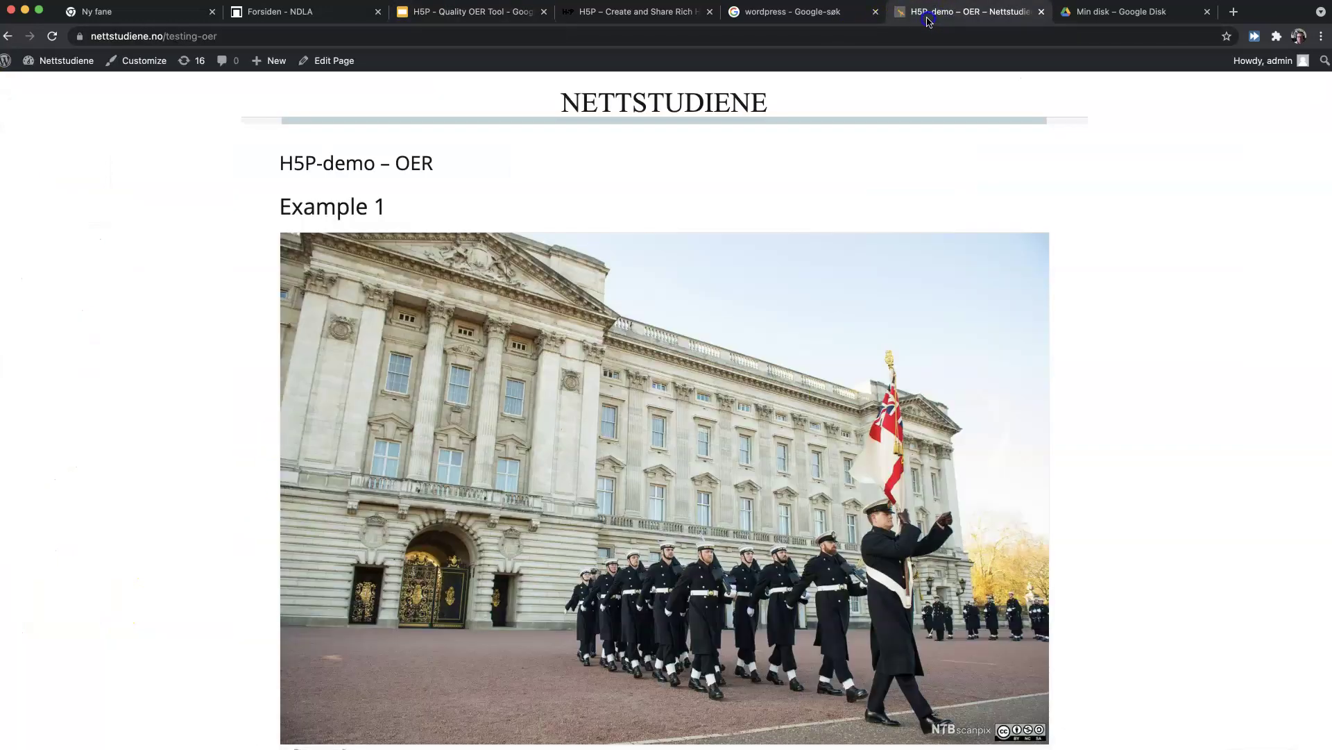
{"action": "scroll", "coordinate": [828, 304], "scroll_direction": "down", "scroll_amount": 12}
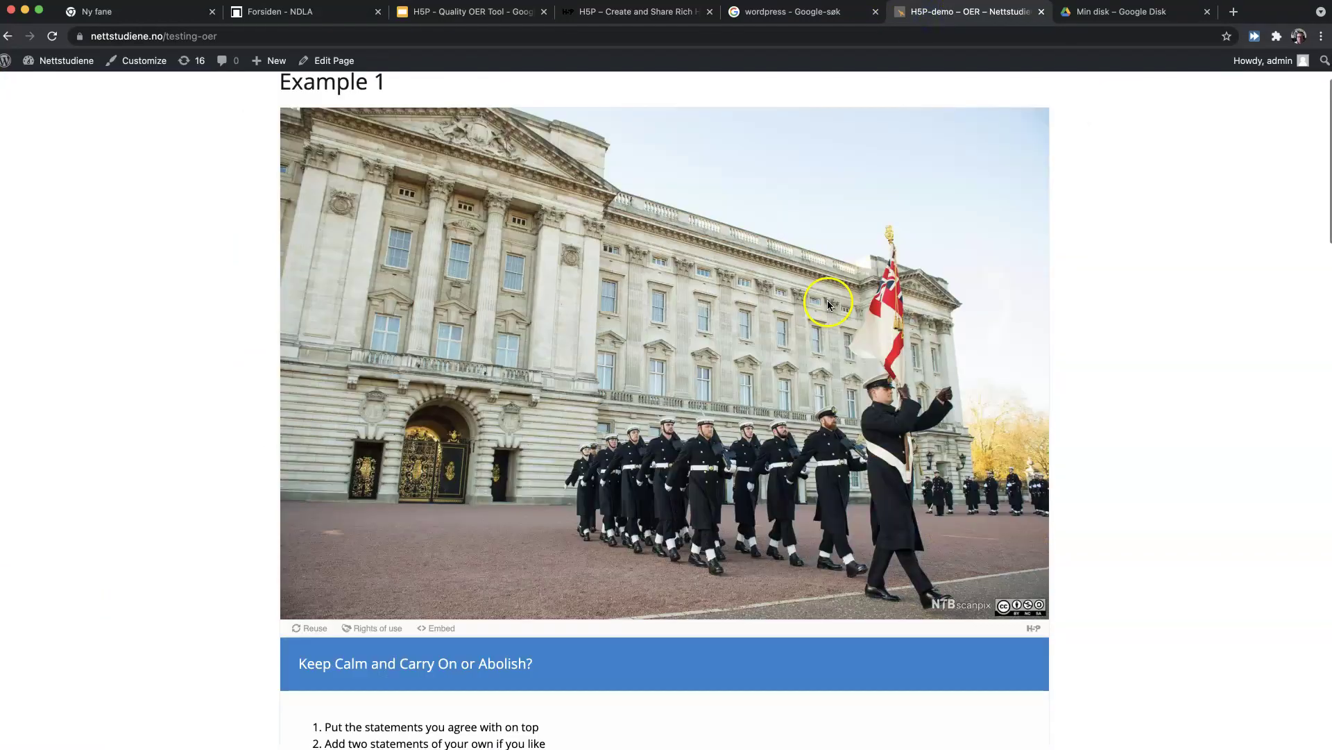
{"action": "scroll", "coordinate": [829, 301], "scroll_direction": "down", "scroll_amount": 15}
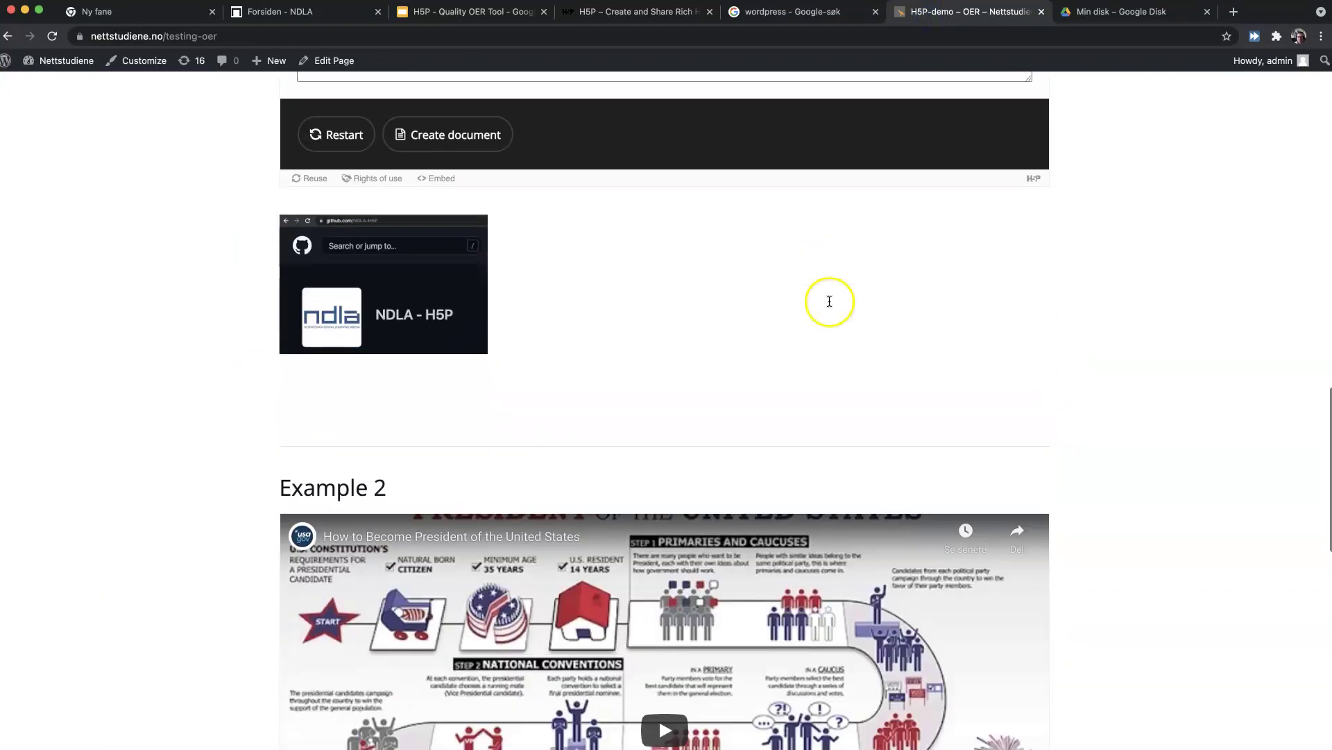
{"action": "scroll", "coordinate": [830, 301], "scroll_direction": "down", "scroll_amount": 2}
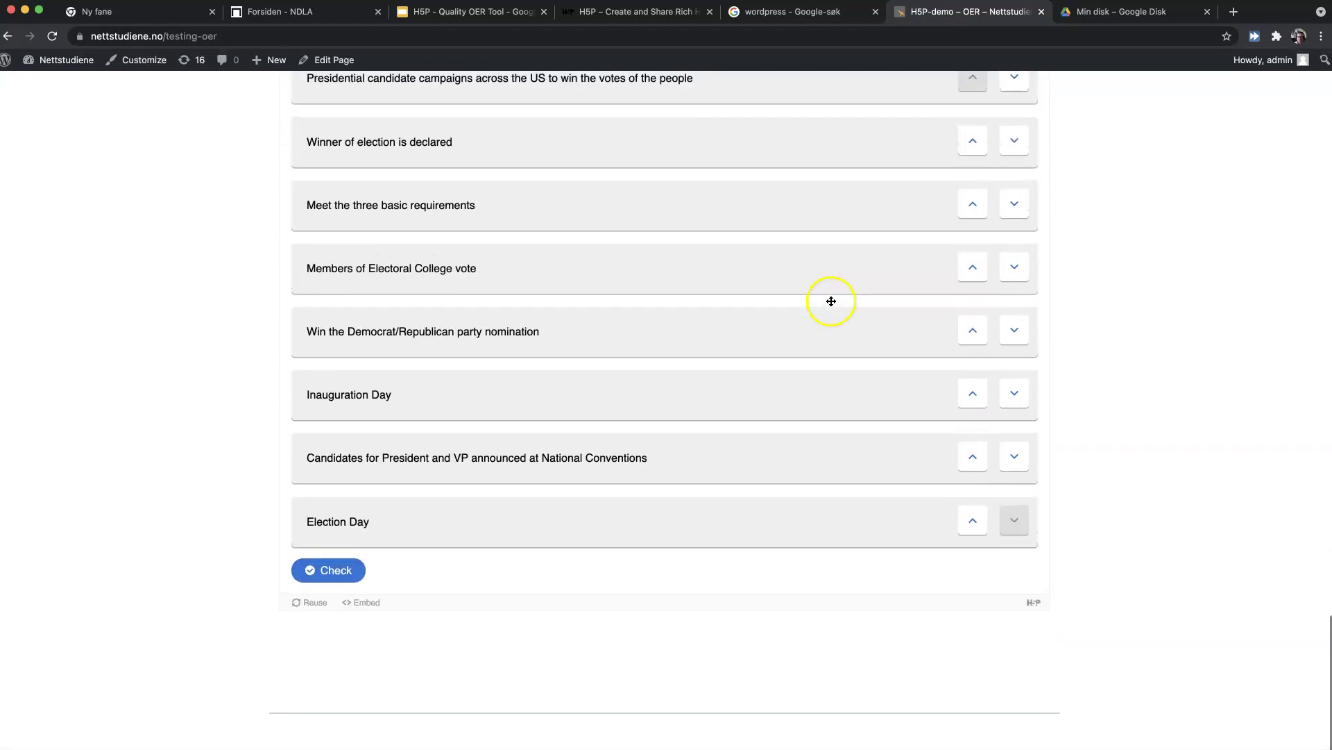
{"action": "scroll", "coordinate": [831, 301], "scroll_direction": "up", "scroll_amount": 15}
{"action": "scroll", "coordinate": [831, 305], "scroll_direction": "up", "scroll_amount": 15}
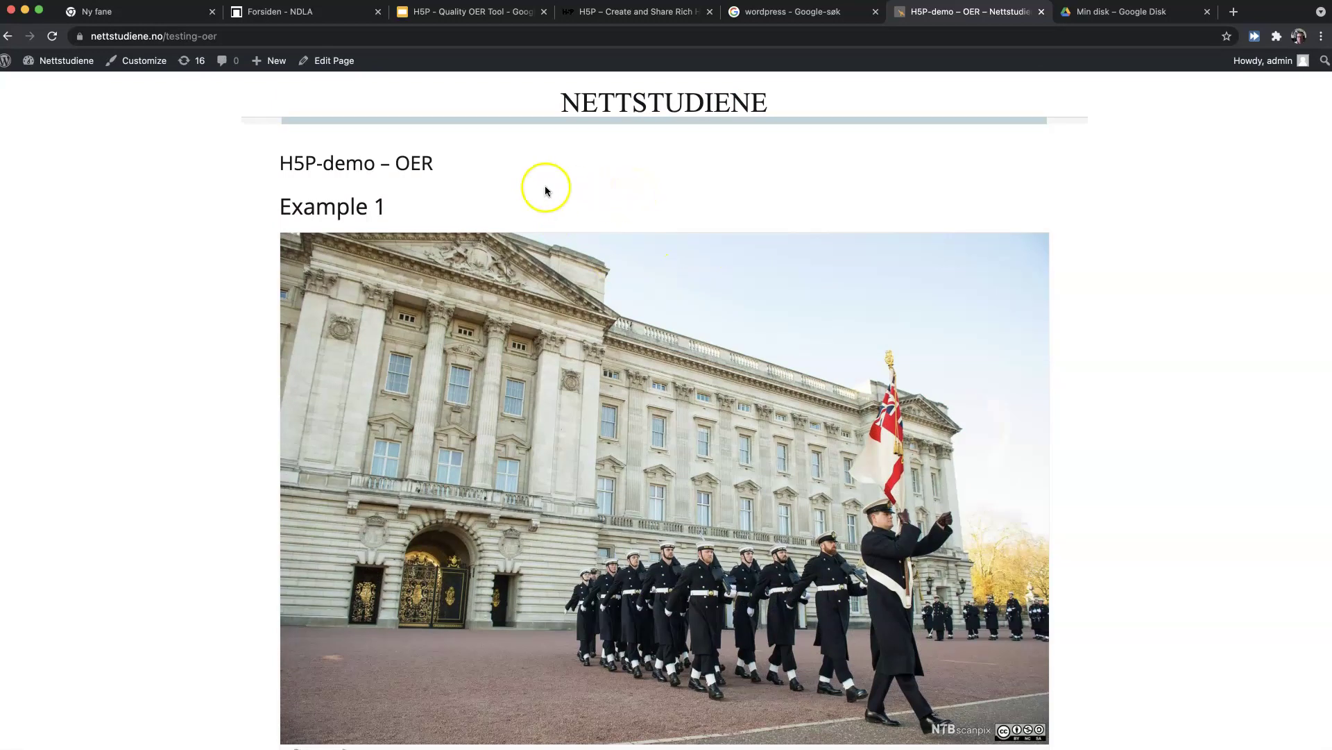
- Open the H5P-demo – OER page for editing and highlight each of the two H5P shortcodes under Example 1
{"action": "left_click", "coordinate": [331, 73]}
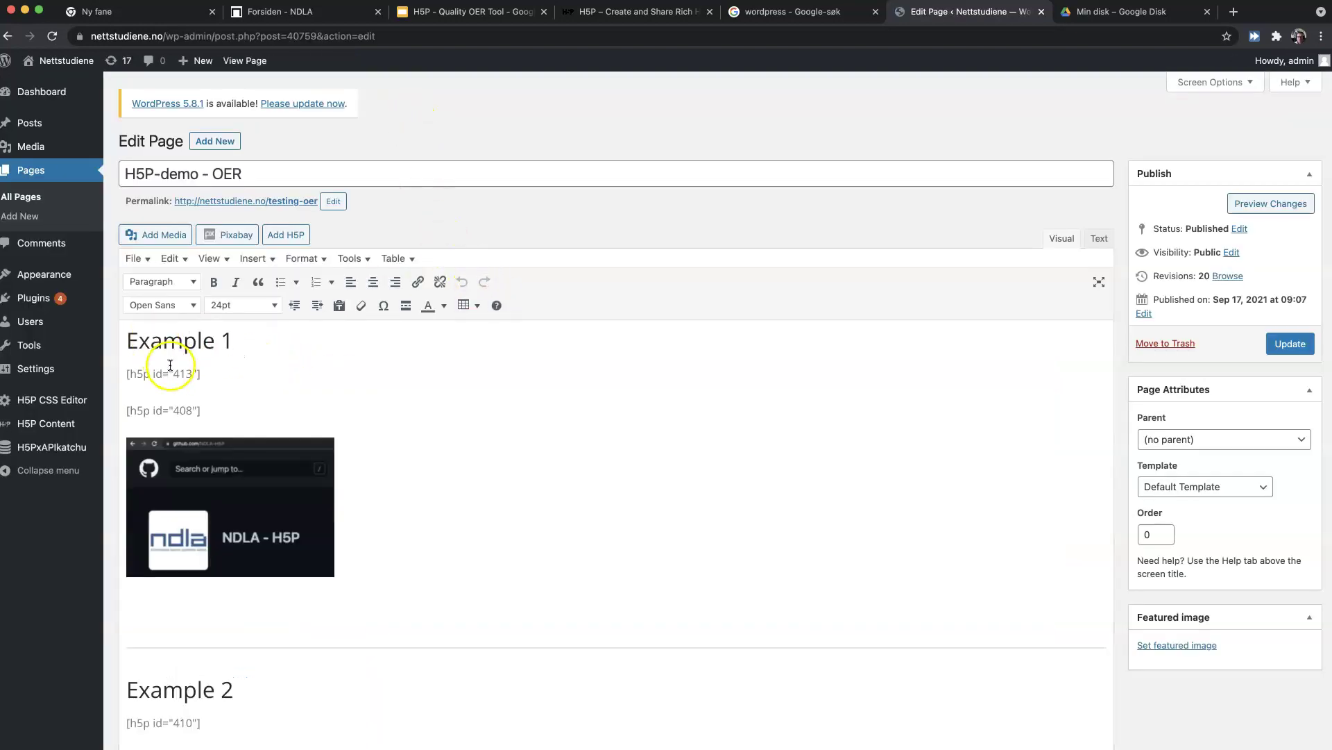
{"action": "left_click_drag", "start_coordinate": [200, 373], "coordinate": [125, 373]}
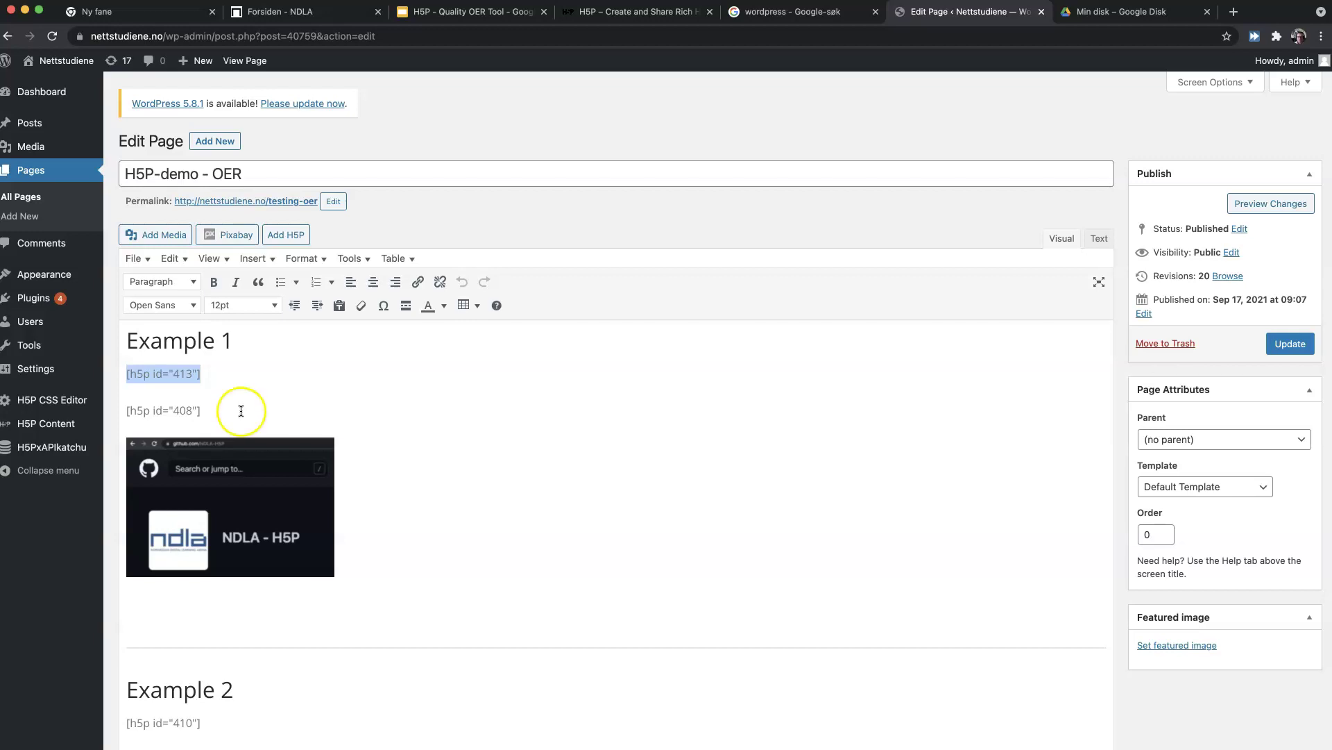
{"action": "left_click_drag", "start_coordinate": [240, 411], "coordinate": [126, 411]}
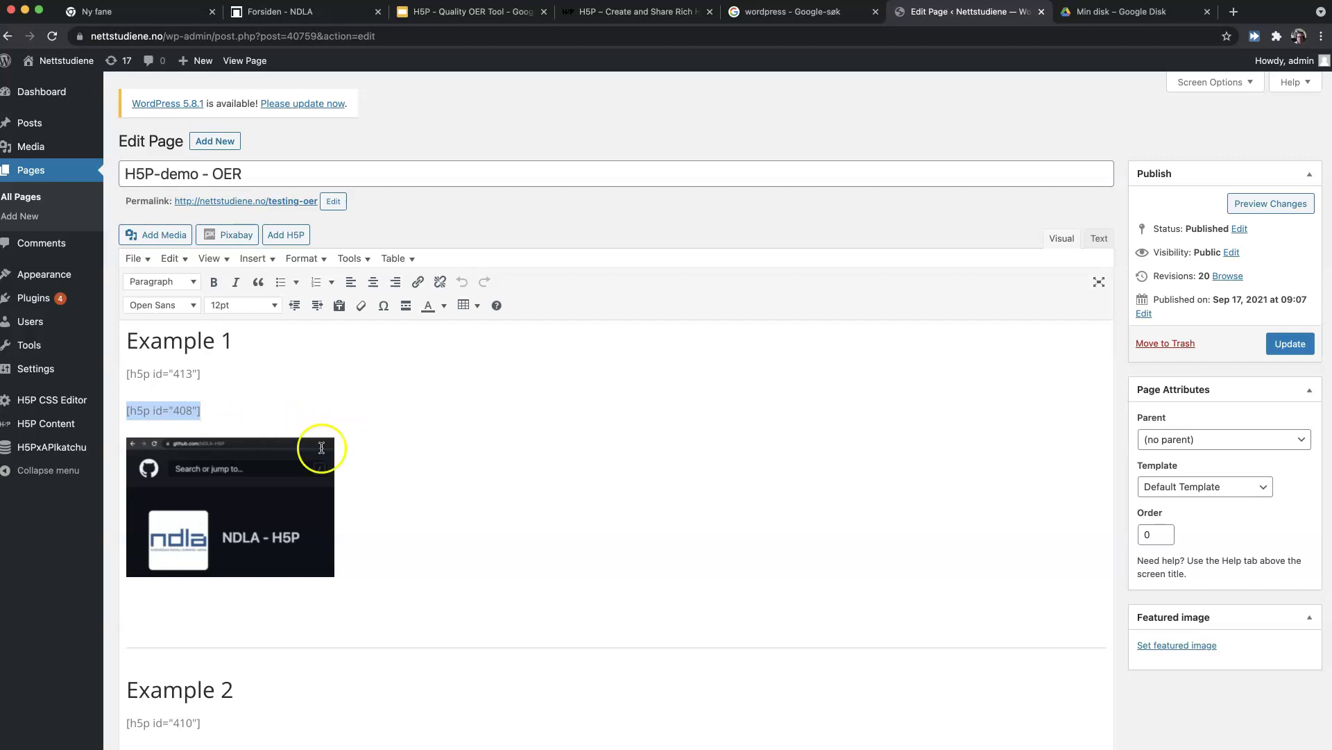
{"action": "mouse_move", "coordinate": [48, 425]}
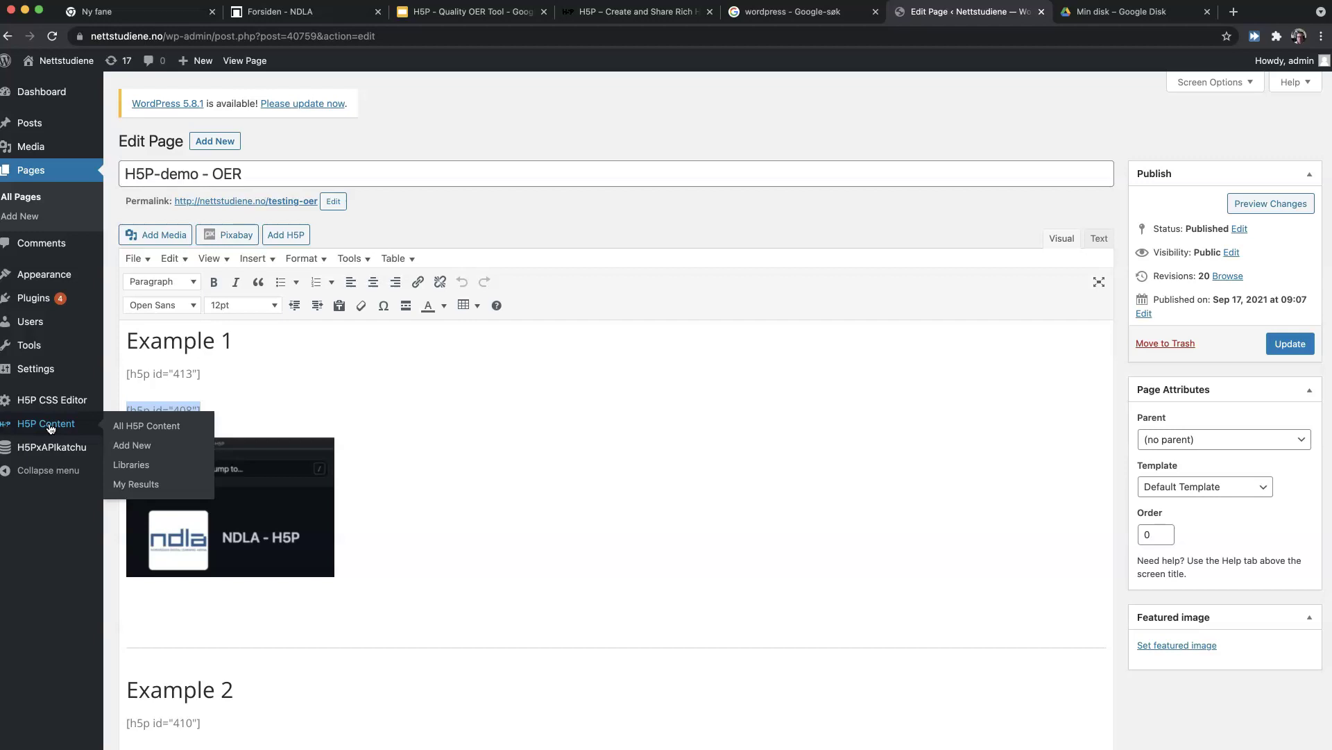
- Replace the [h5p id="408"] shortcode with the Final check H5P content, and undo the replacement
{"action": "left_click", "coordinate": [286, 236]}
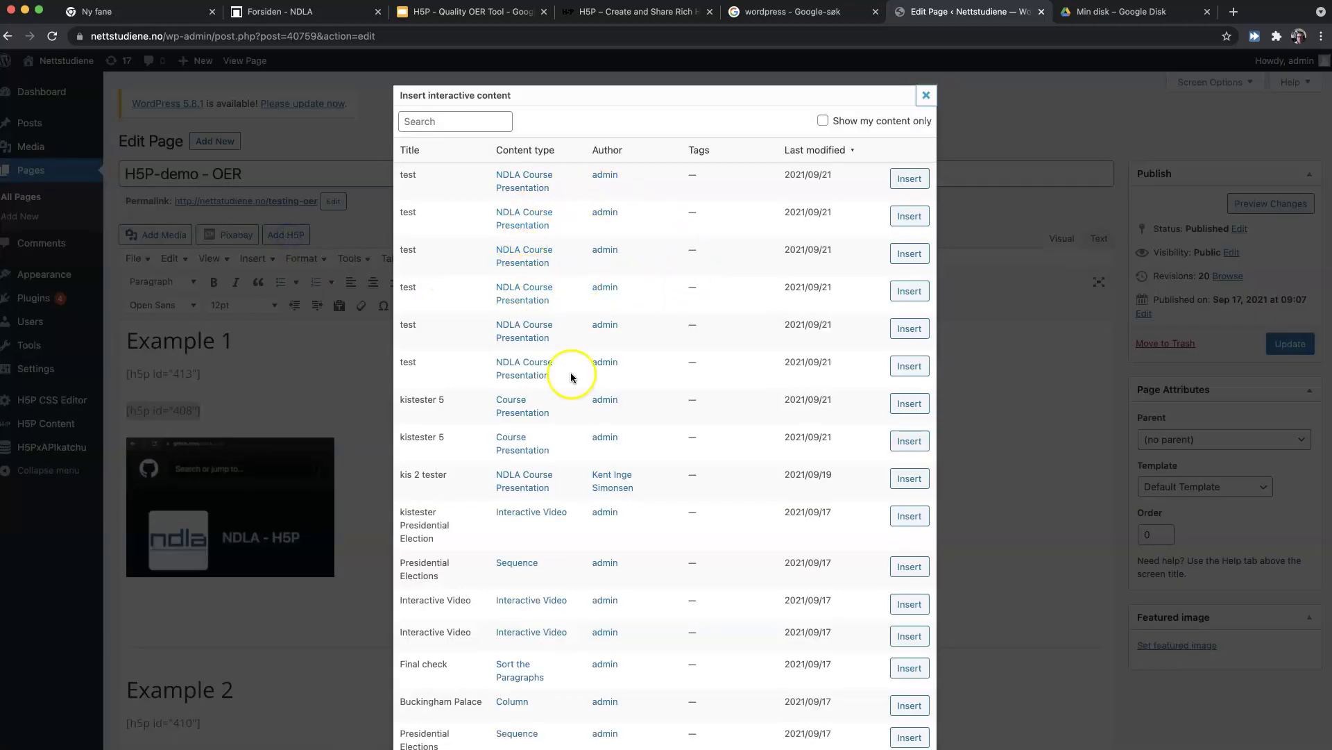
{"action": "scroll", "coordinate": [631, 437], "scroll_direction": "down", "scroll_amount": 3}
{"action": "scroll", "coordinate": [425, 377], "scroll_direction": "up", "scroll_amount": 4}
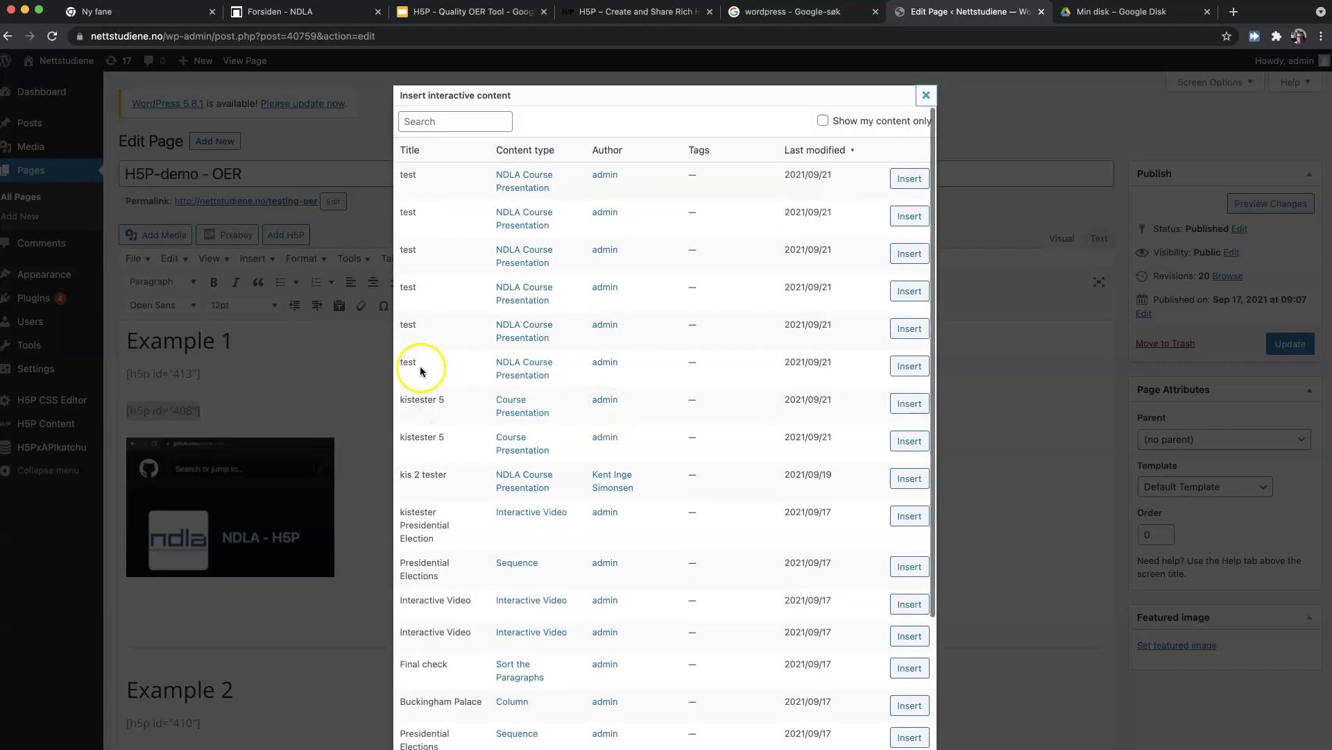
{"action": "scroll", "coordinate": [425, 357], "scroll_direction": "down", "scroll_amount": 3}
{"action": "scroll", "coordinate": [426, 356], "scroll_direction": "down", "scroll_amount": 2}
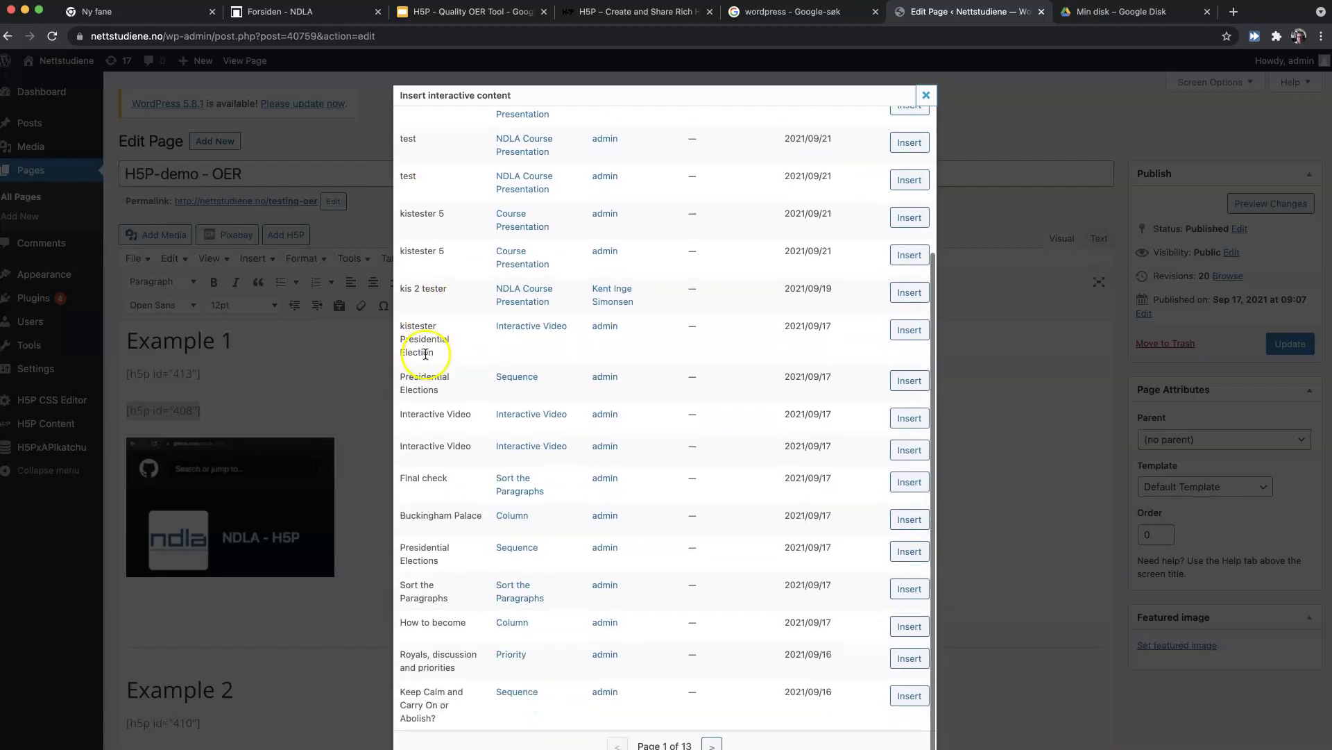
{"action": "scroll", "coordinate": [426, 355], "scroll_direction": "down", "scroll_amount": 2}
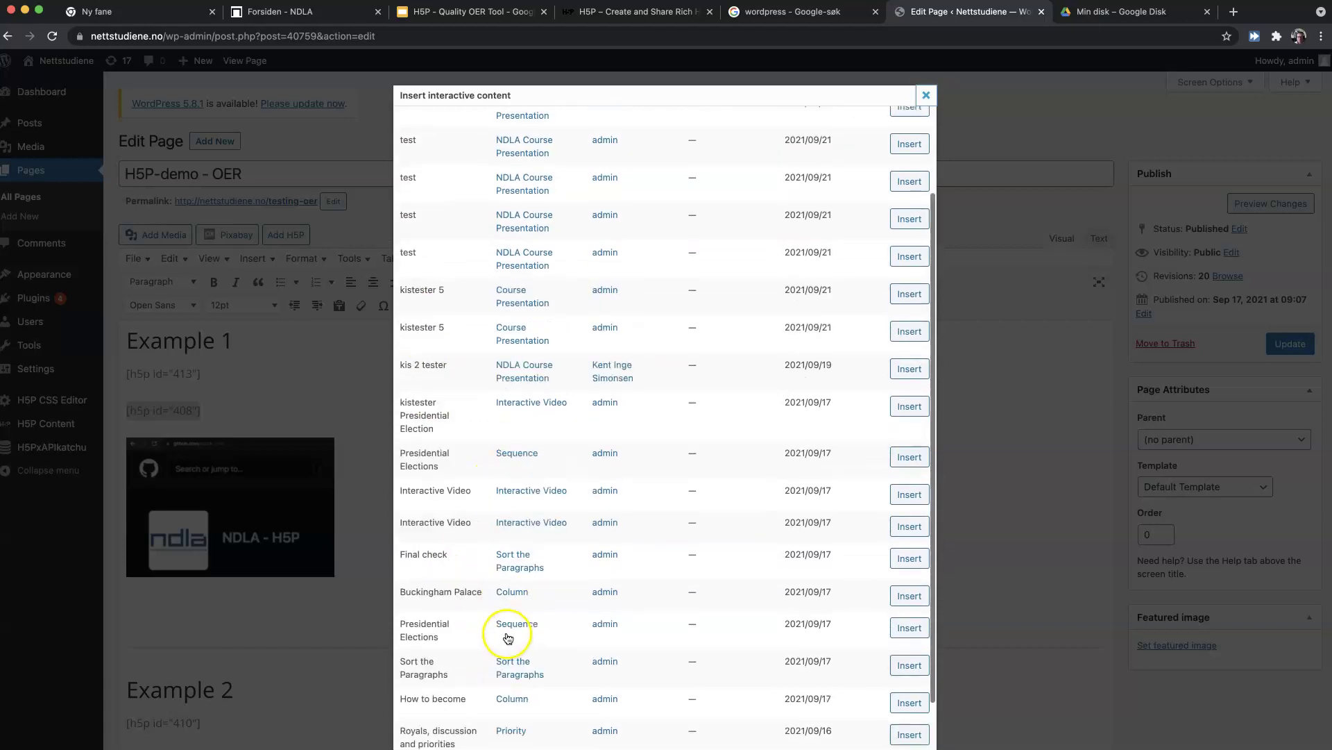
{"action": "scroll", "coordinate": [506, 632], "scroll_direction": "up", "scroll_amount": 3}
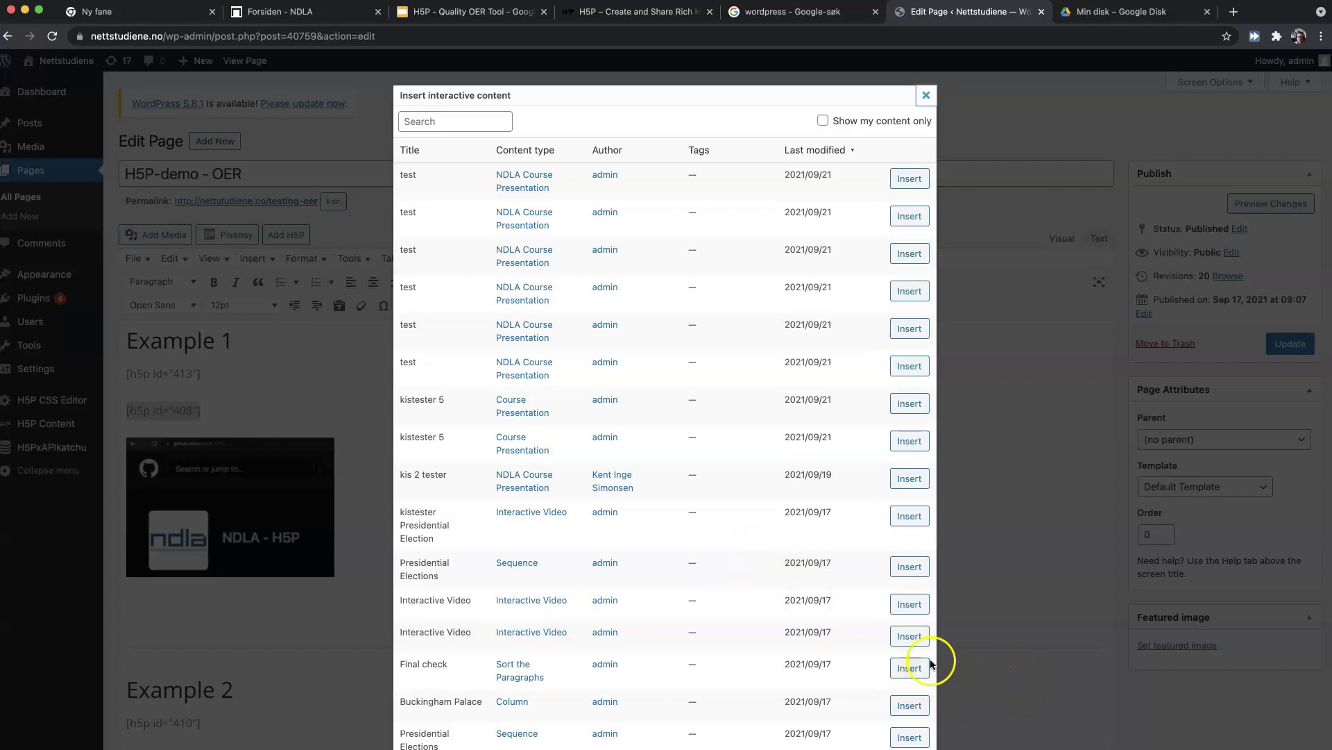
{"action": "left_click", "coordinate": [910, 668]}
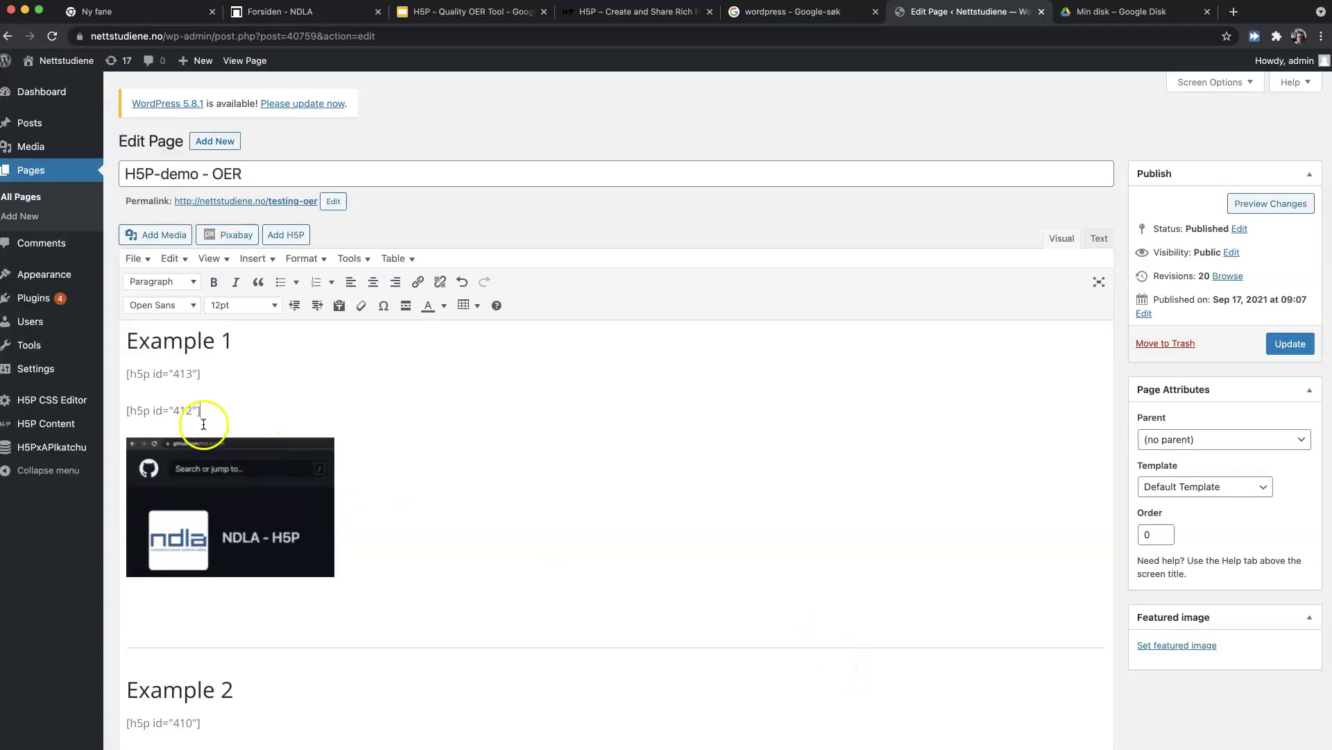
{"action": "key", "text": "super+z"}
{"action": "left_click", "coordinate": [236, 404]}
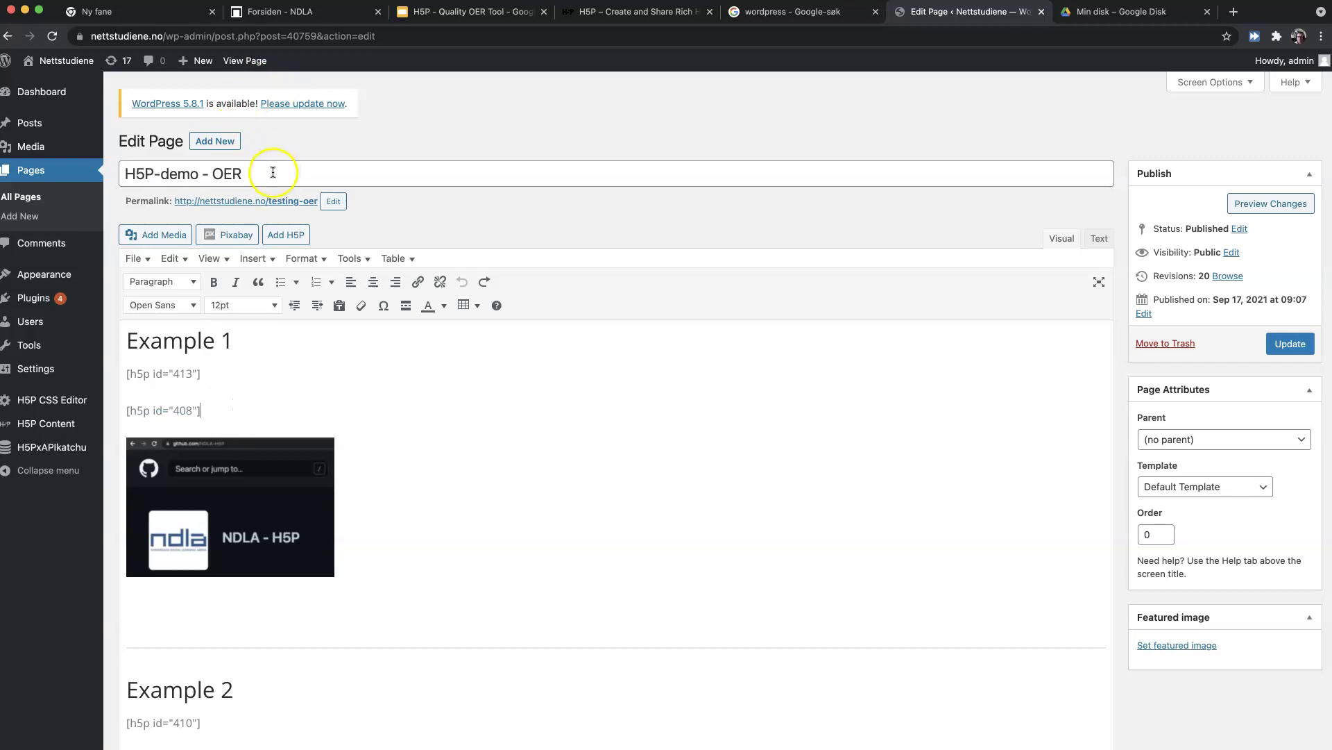
- Open the published page from its permalink and look through both examples
{"action": "left_click", "coordinate": [268, 202]}
{"action": "left_click", "coordinate": [730, 359]}
{"action": "scroll", "coordinate": [733, 366], "scroll_direction": "down", "scroll_amount": 1}
{"action": "scroll", "coordinate": [732, 366], "scroll_direction": "down", "scroll_amount": 15}
{"action": "scroll", "coordinate": [732, 365], "scroll_direction": "down", "scroll_amount": 16}
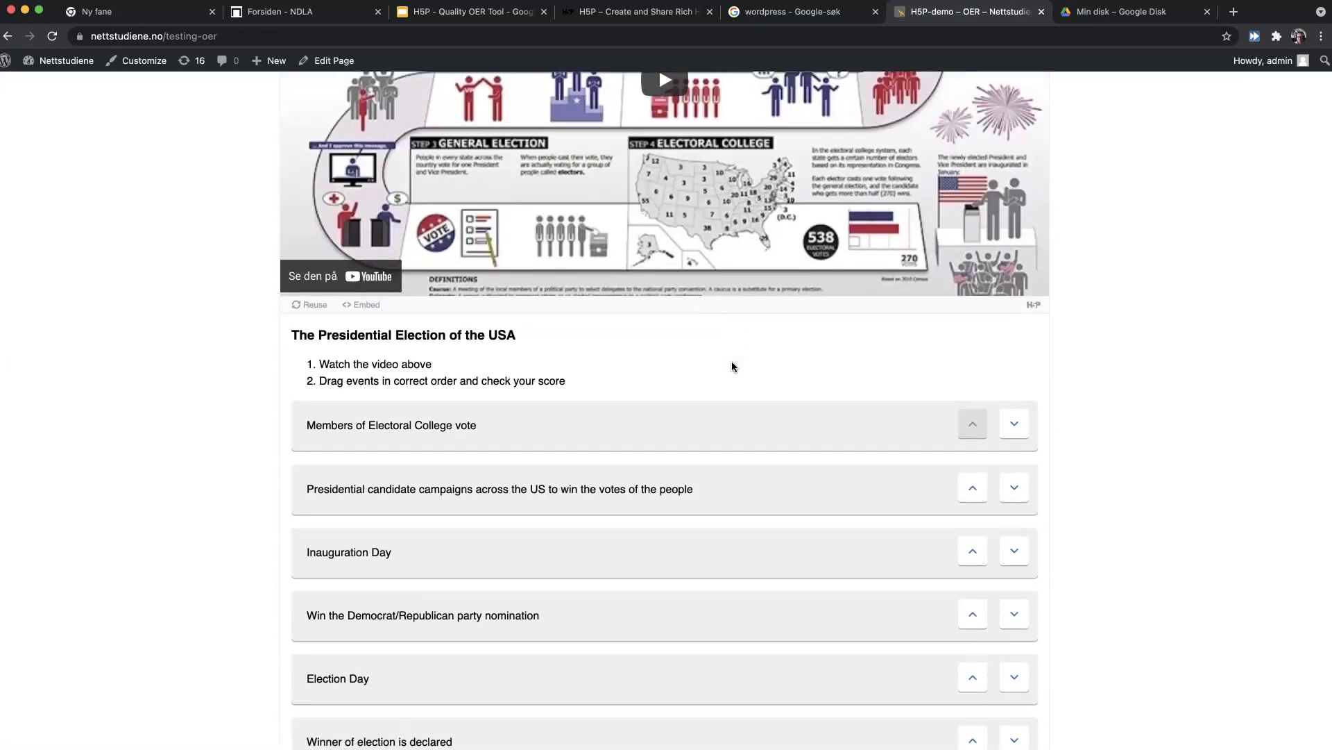
{"action": "scroll", "coordinate": [735, 361], "scroll_direction": "up", "scroll_amount": 20}
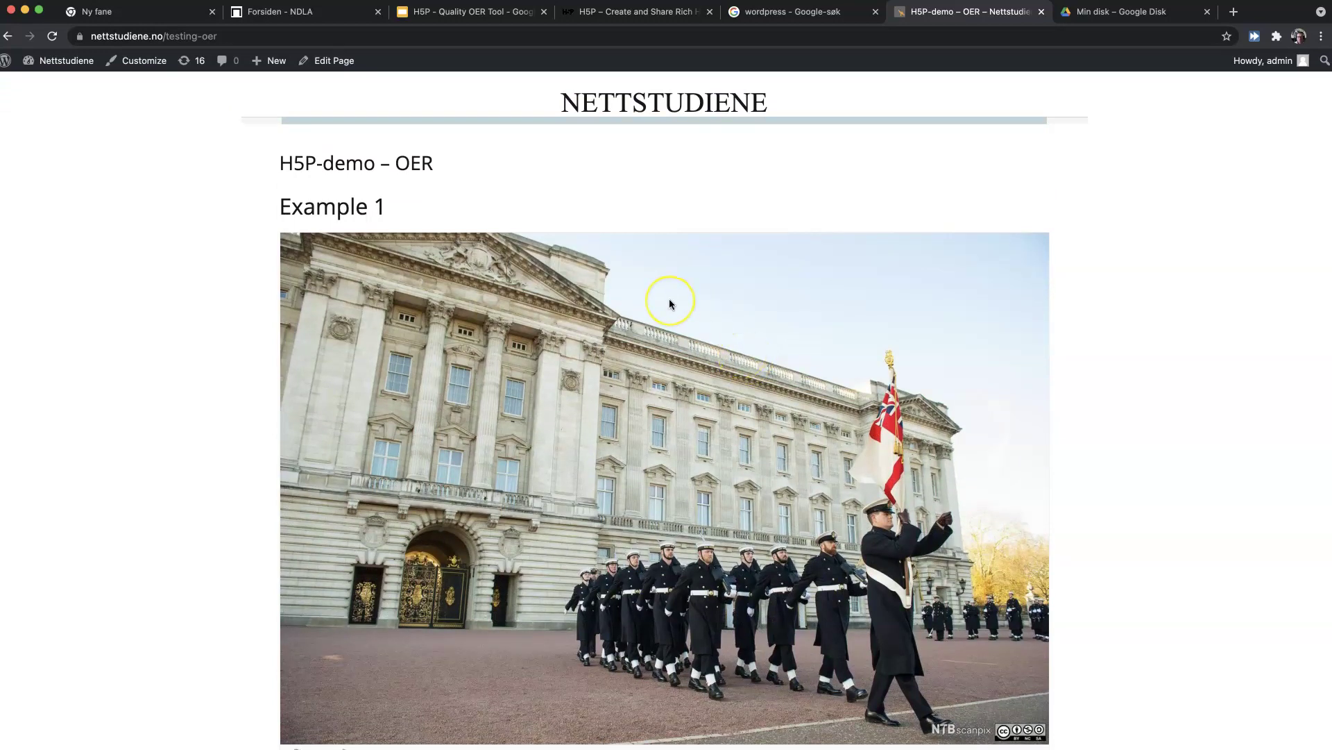
- In the Keep Calm activity, rank "Young people do not really care…" third, and move "The Monarch represents stability…" to first place
{"action": "scroll", "coordinate": [670, 304], "scroll_direction": "down", "scroll_amount": 9}
{"action": "scroll", "coordinate": [670, 304], "scroll_direction": "down", "scroll_amount": 2}
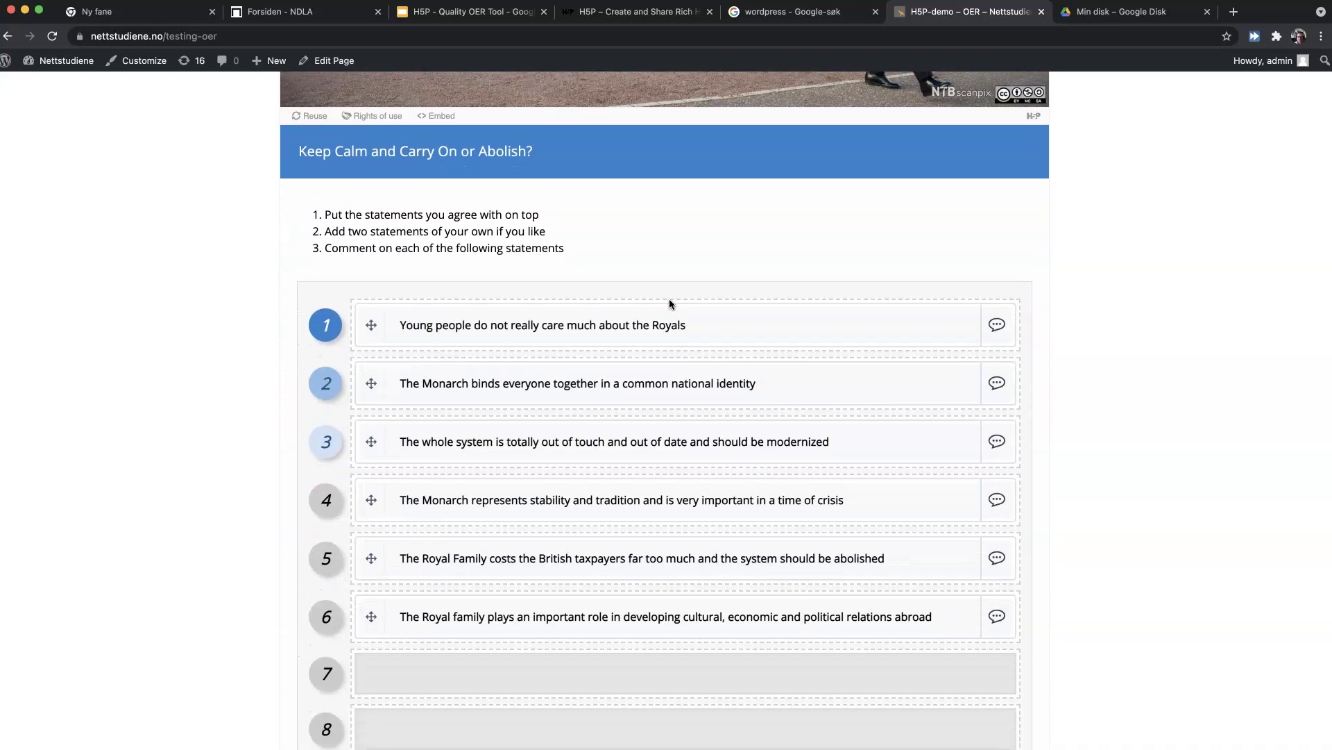
{"action": "scroll", "coordinate": [892, 272], "scroll_direction": "up", "scroll_amount": 1}
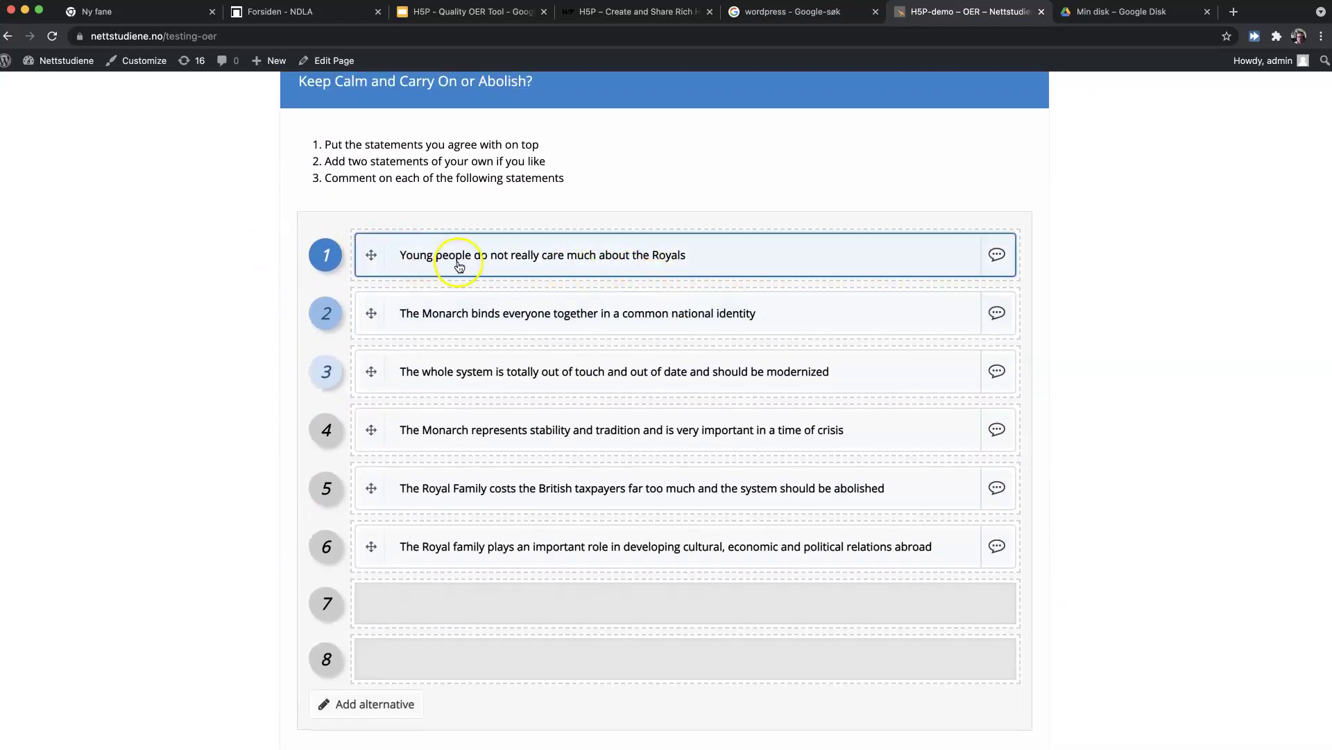
{"action": "scroll", "coordinate": [468, 260], "scroll_direction": "up", "scroll_amount": 2}
{"action": "scroll", "coordinate": [463, 266], "scroll_direction": "down", "scroll_amount": 1}
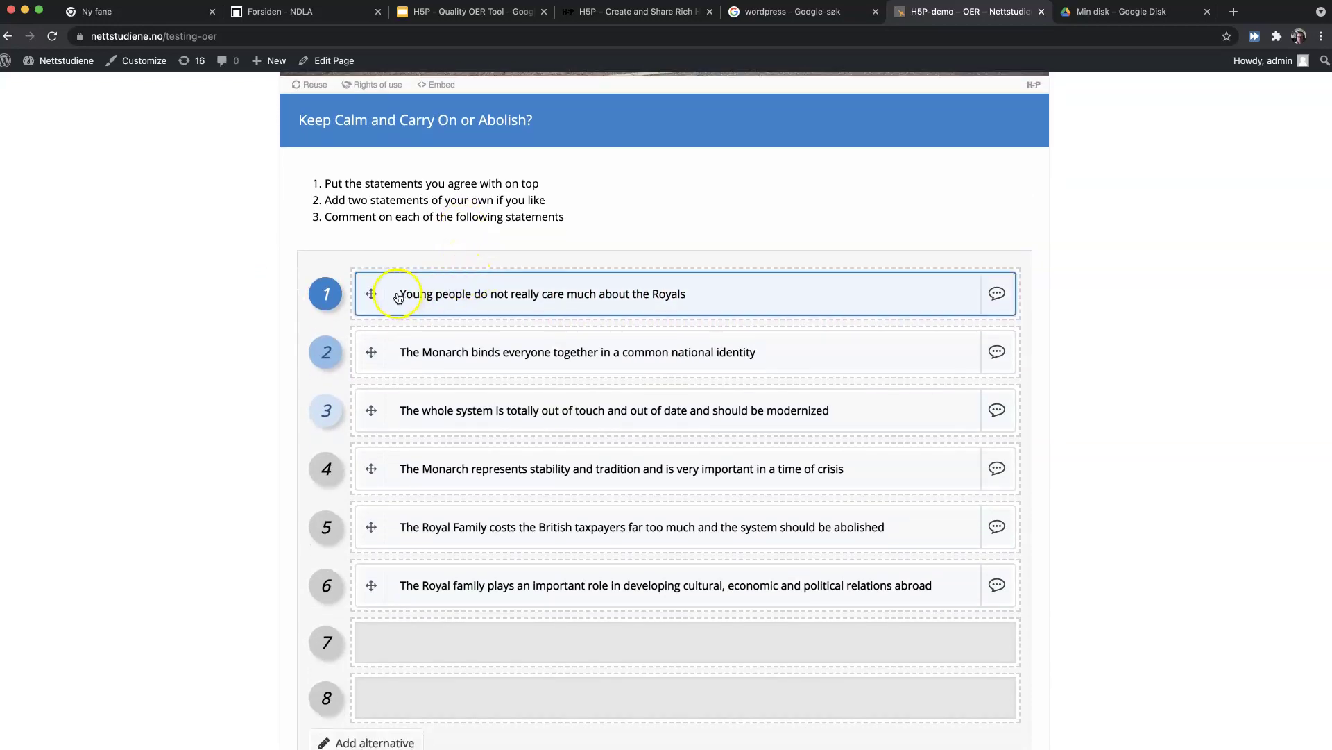
{"action": "left_click_drag", "start_coordinate": [373, 295], "coordinate": [371, 413]}
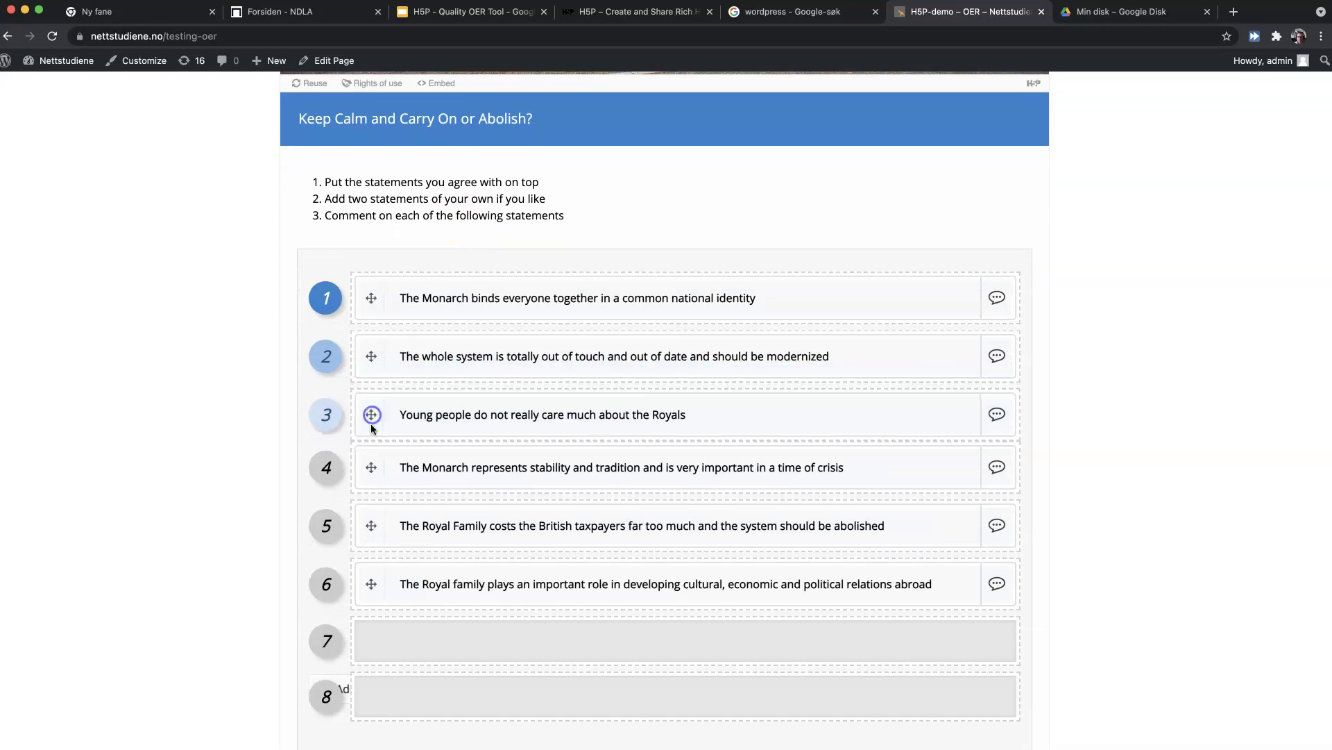
{"action": "left_click_drag", "start_coordinate": [372, 464], "coordinate": [380, 280]}
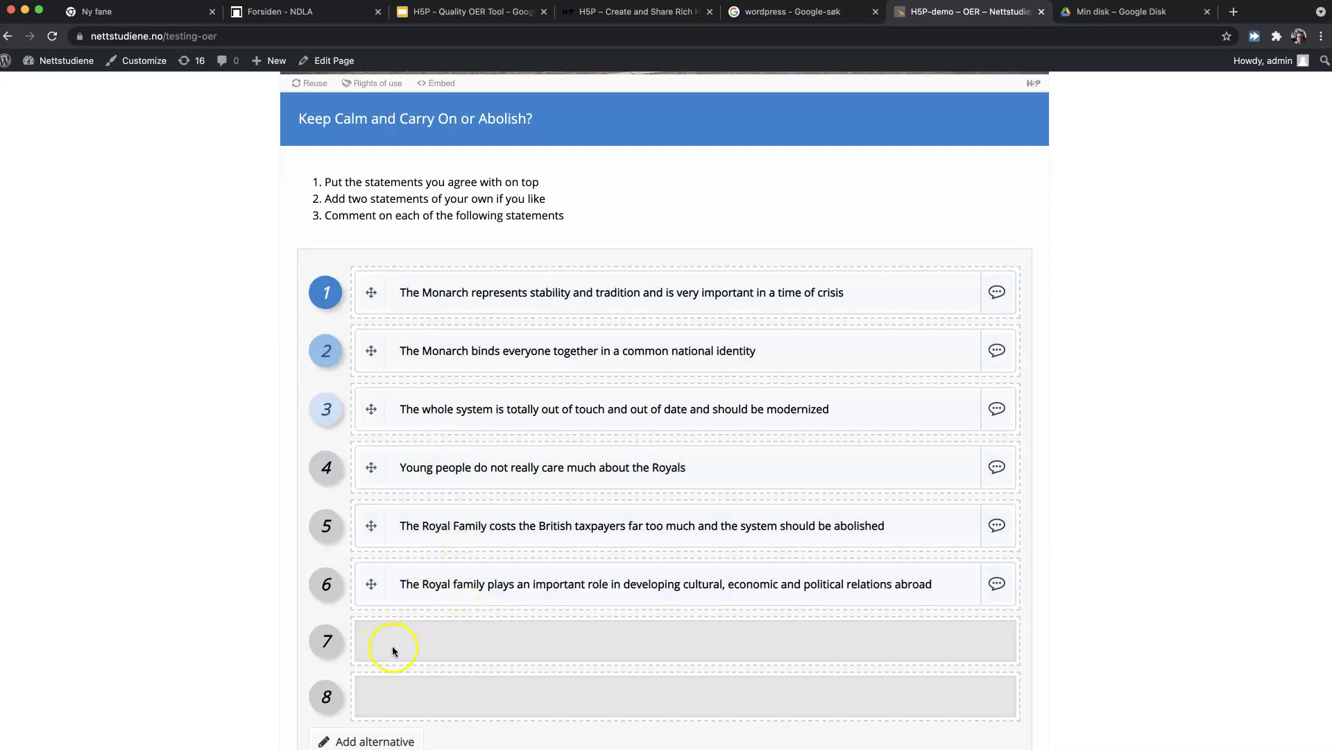
- Add an alternative of your own to the Keep Calm activity, reading "I feel that they"
{"action": "scroll", "coordinate": [416, 645], "scroll_direction": "down", "scroll_amount": 2}
{"action": "left_click", "coordinate": [387, 663]}
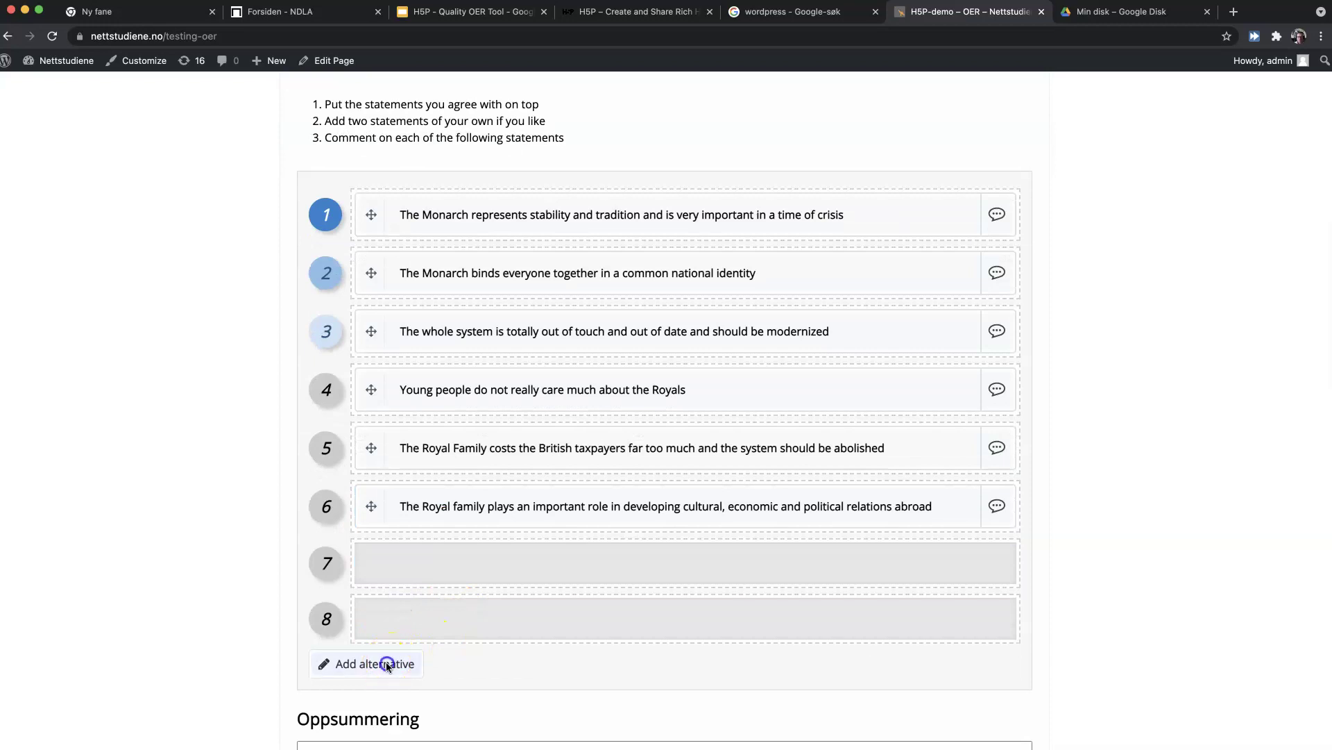
{"action": "left_click", "coordinate": [491, 563]}
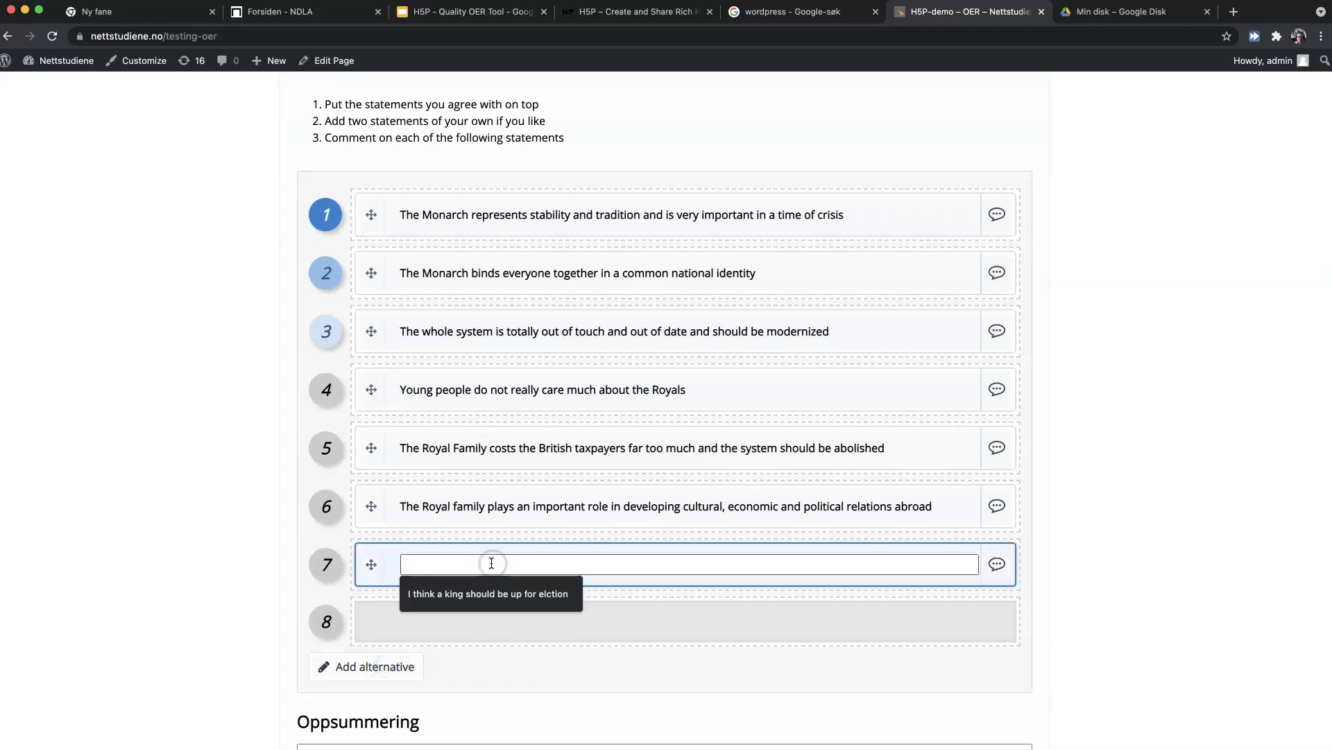
{"action": "type", "text": "I feel that"}
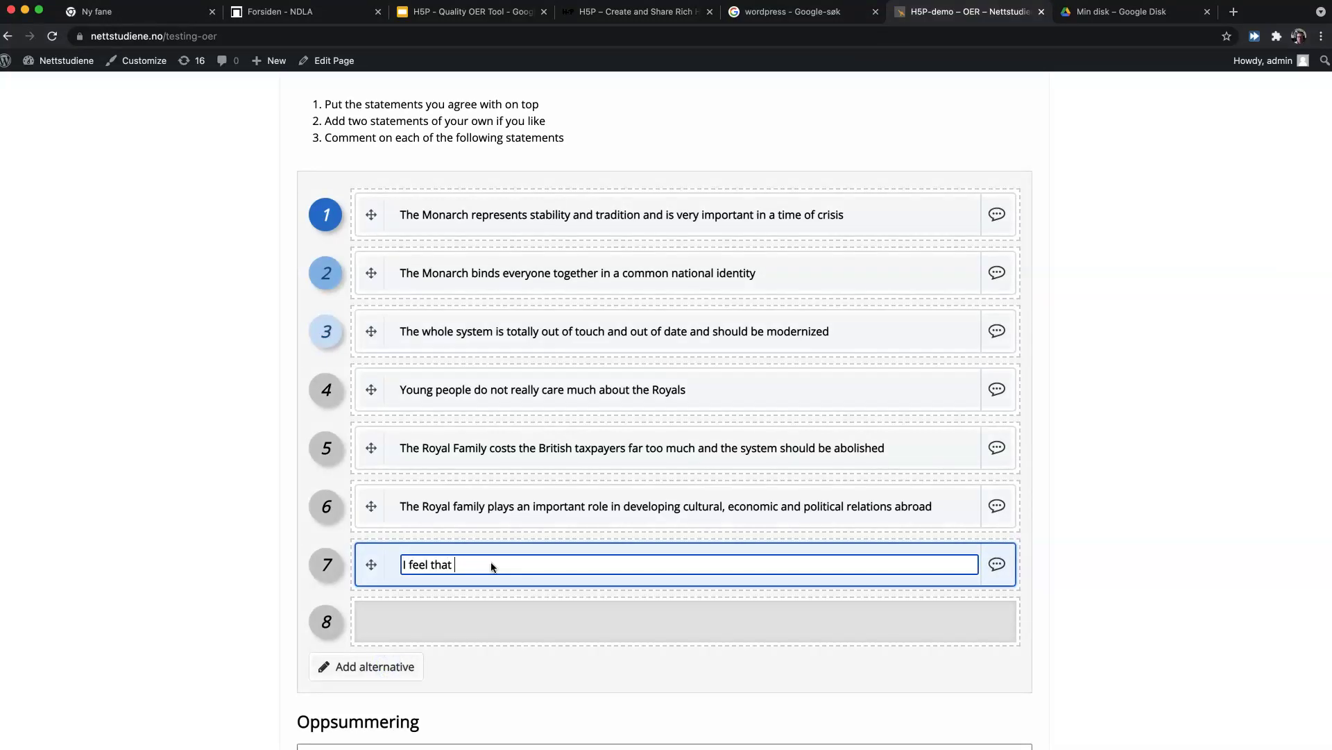
{"action": "left_click", "coordinate": [271, 649]}
{"action": "type", "text": "they"}
- Write "In my opinion it would be....." as the Oppsummering summary of the Keep Calm activity
{"action": "scroll", "coordinate": [291, 639], "scroll_direction": "down", "scroll_amount": 4}
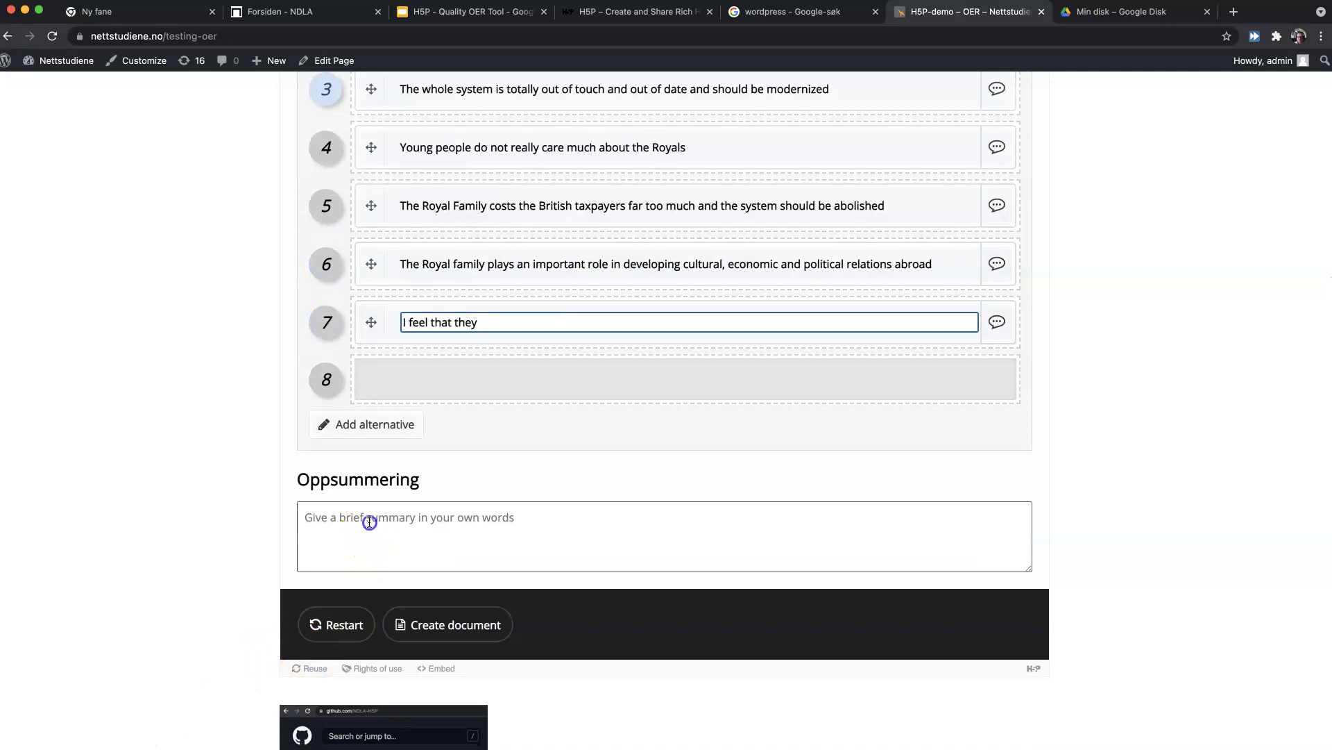
{"action": "left_click", "coordinate": [370, 523]}
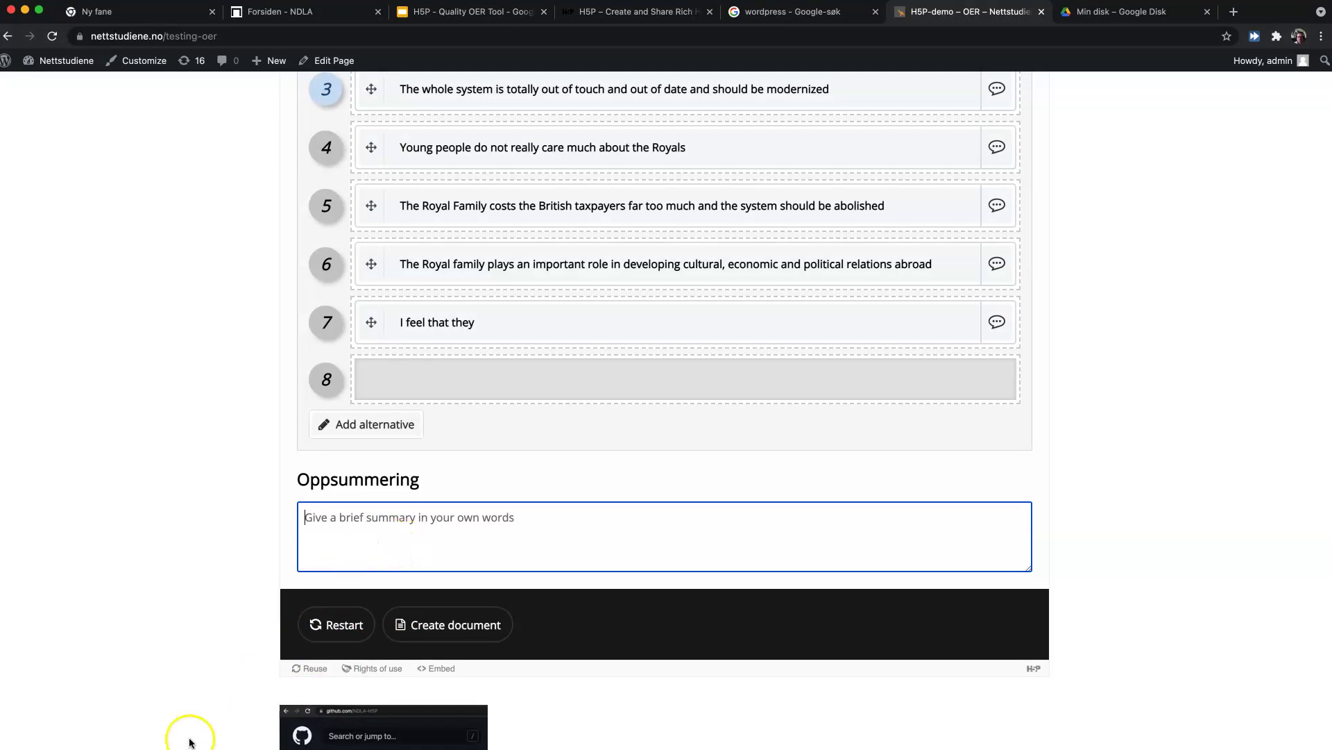
{"action": "left_click", "coordinate": [442, 520]}
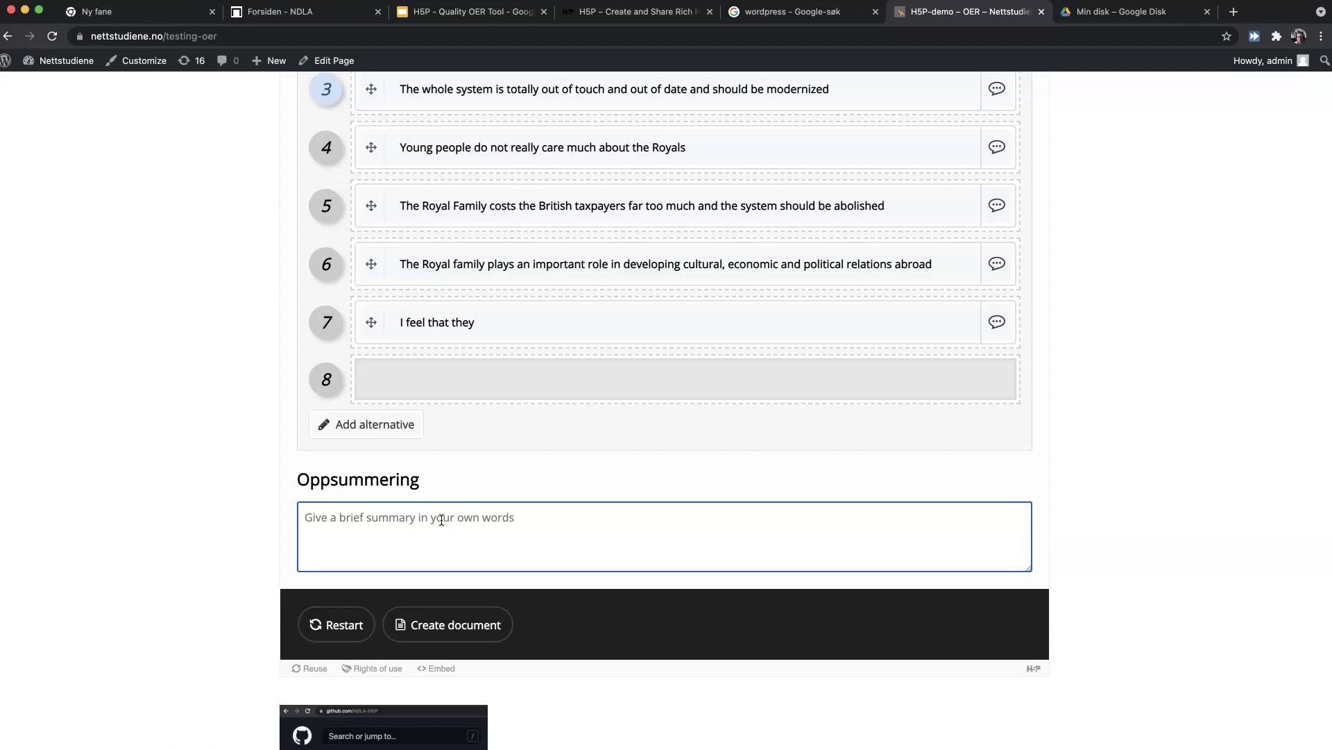
{"action": "type", "text": "In my"}
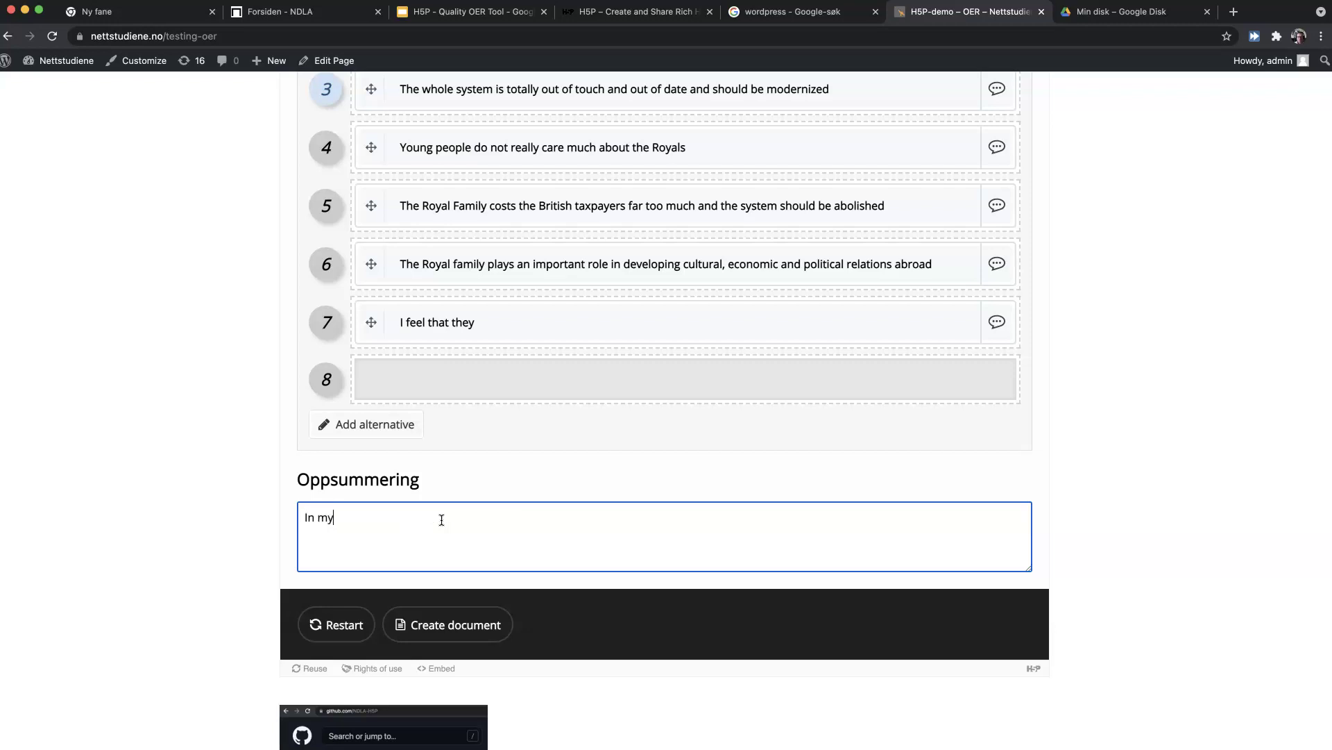
{"action": "type", "text": " opinion it would be....."}
{"action": "left_click", "coordinate": [475, 515]}
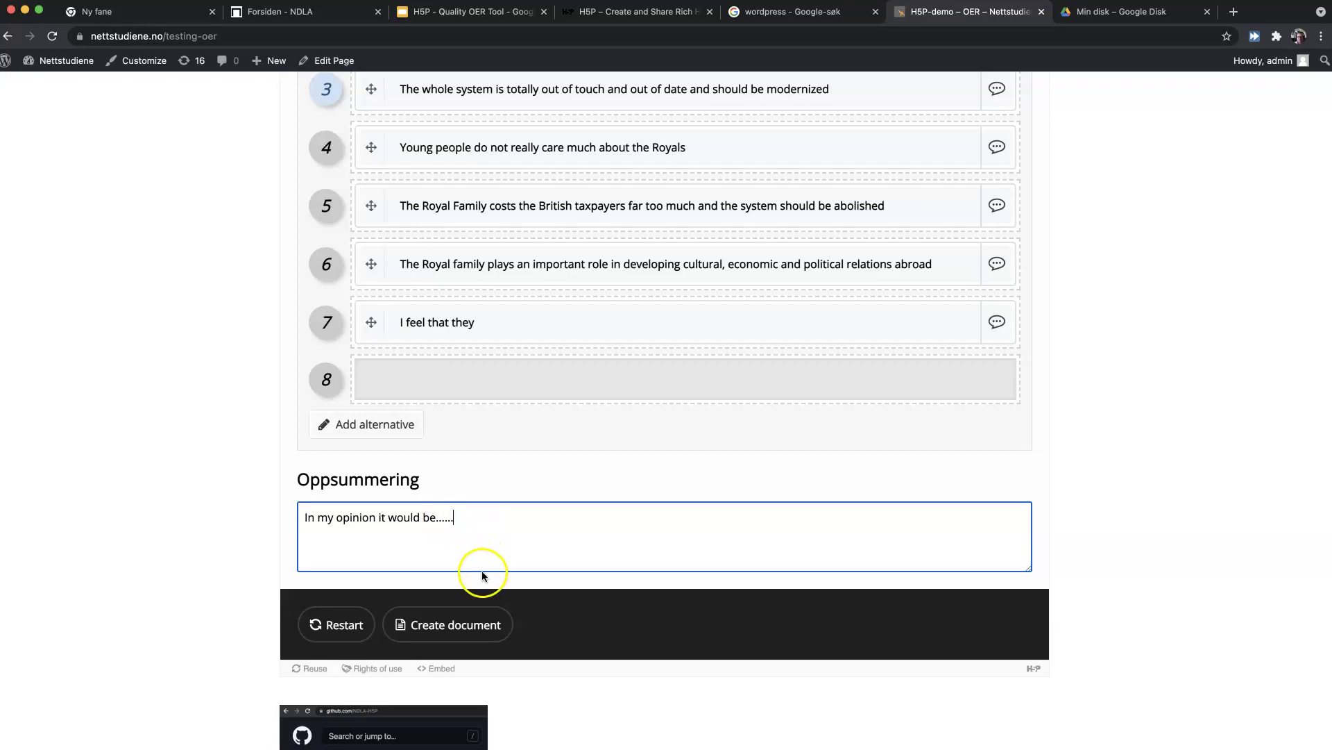
- Create a document from the Keep Calm answers, review its statements table and summary comment, and close it
{"action": "left_click", "coordinate": [453, 621]}
{"action": "scroll", "coordinate": [544, 535], "scroll_direction": "up", "scroll_amount": 7}
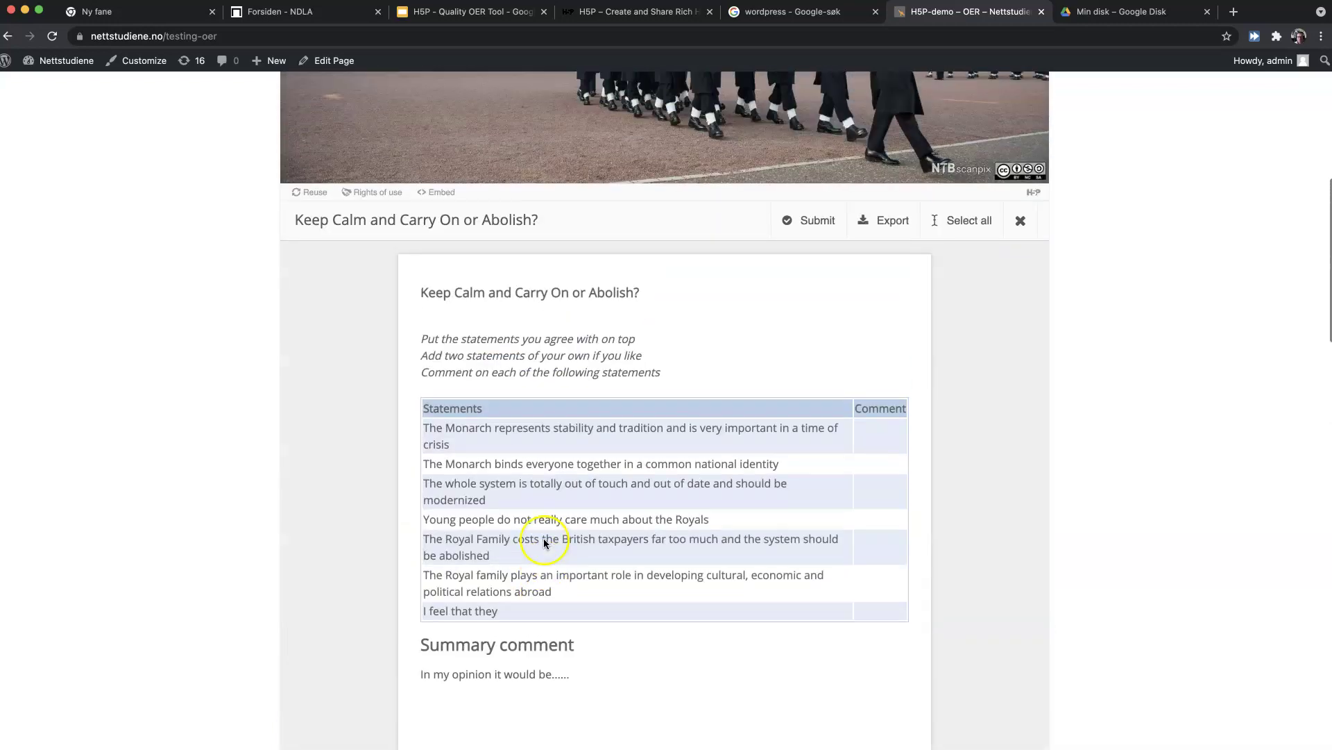
{"action": "scroll", "coordinate": [733, 546], "scroll_direction": "down", "scroll_amount": 1}
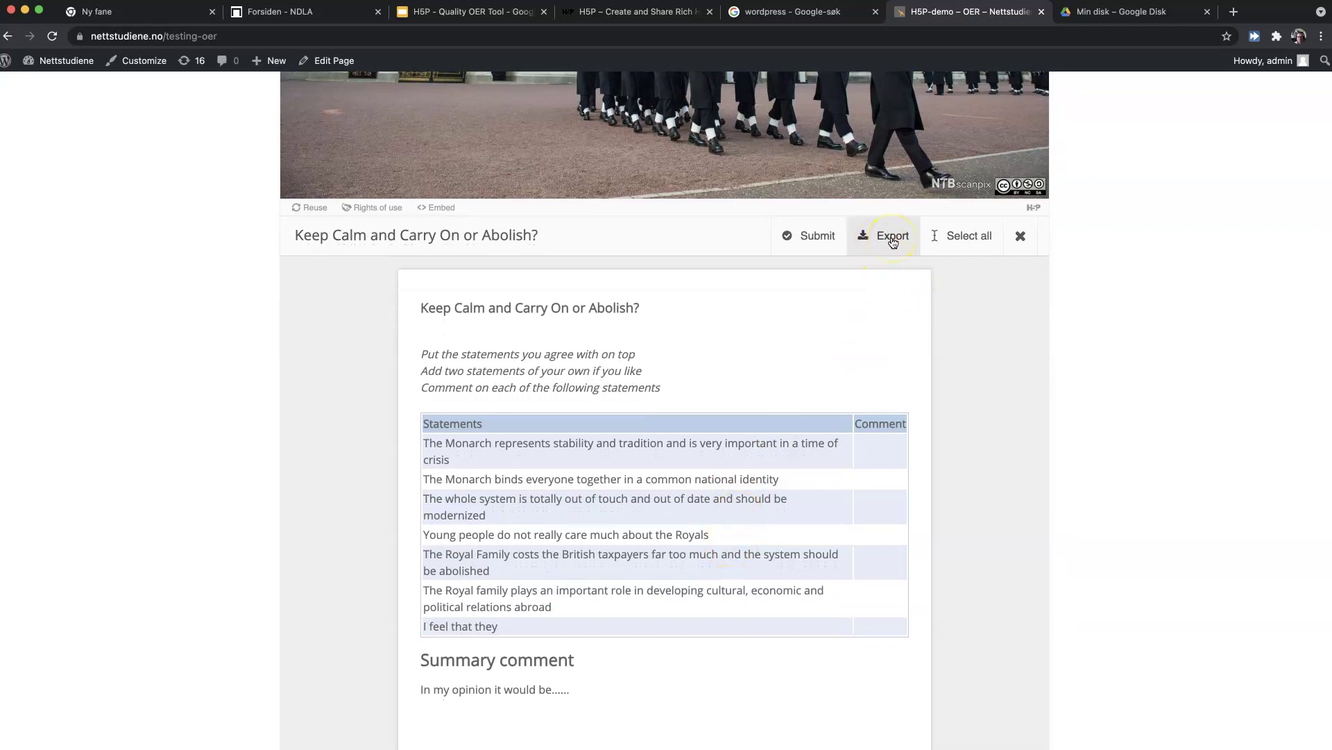
{"action": "scroll", "coordinate": [861, 285], "scroll_direction": "down", "scroll_amount": 2}
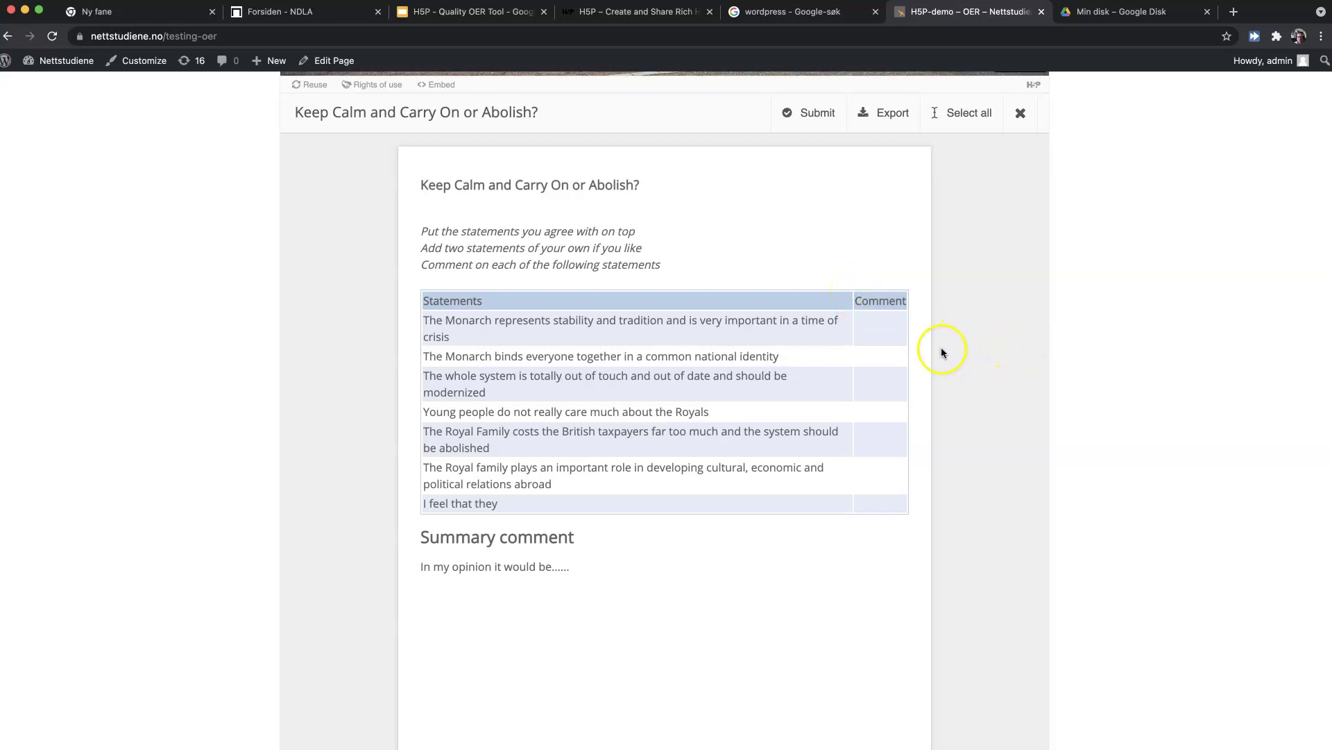
{"action": "scroll", "coordinate": [941, 347], "scroll_direction": "up", "scroll_amount": 1}
{"action": "left_click", "coordinate": [1023, 185]}
- Look through Example 2, examining the president video and the event-ordering activity below it
{"action": "scroll", "coordinate": [846, 352], "scroll_direction": "down", "scroll_amount": 5}
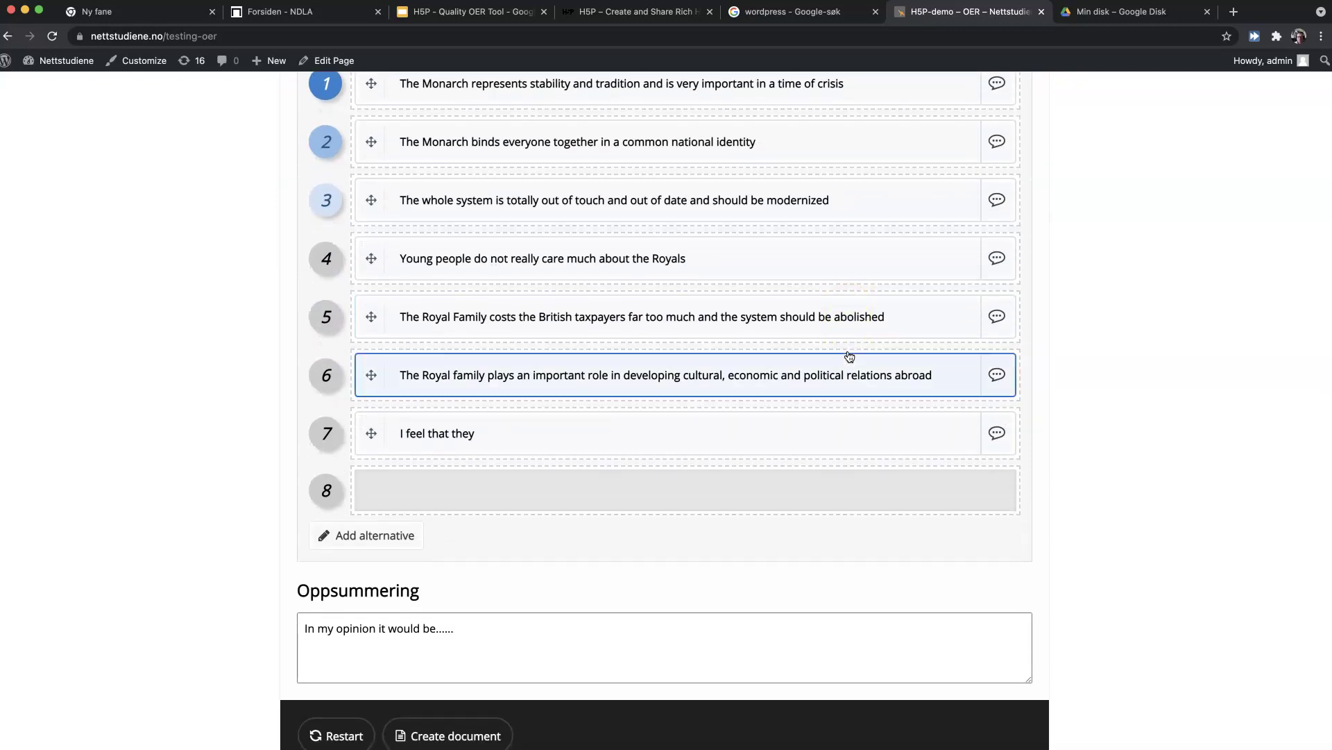
{"action": "scroll", "coordinate": [849, 356], "scroll_direction": "down", "scroll_amount": 10}
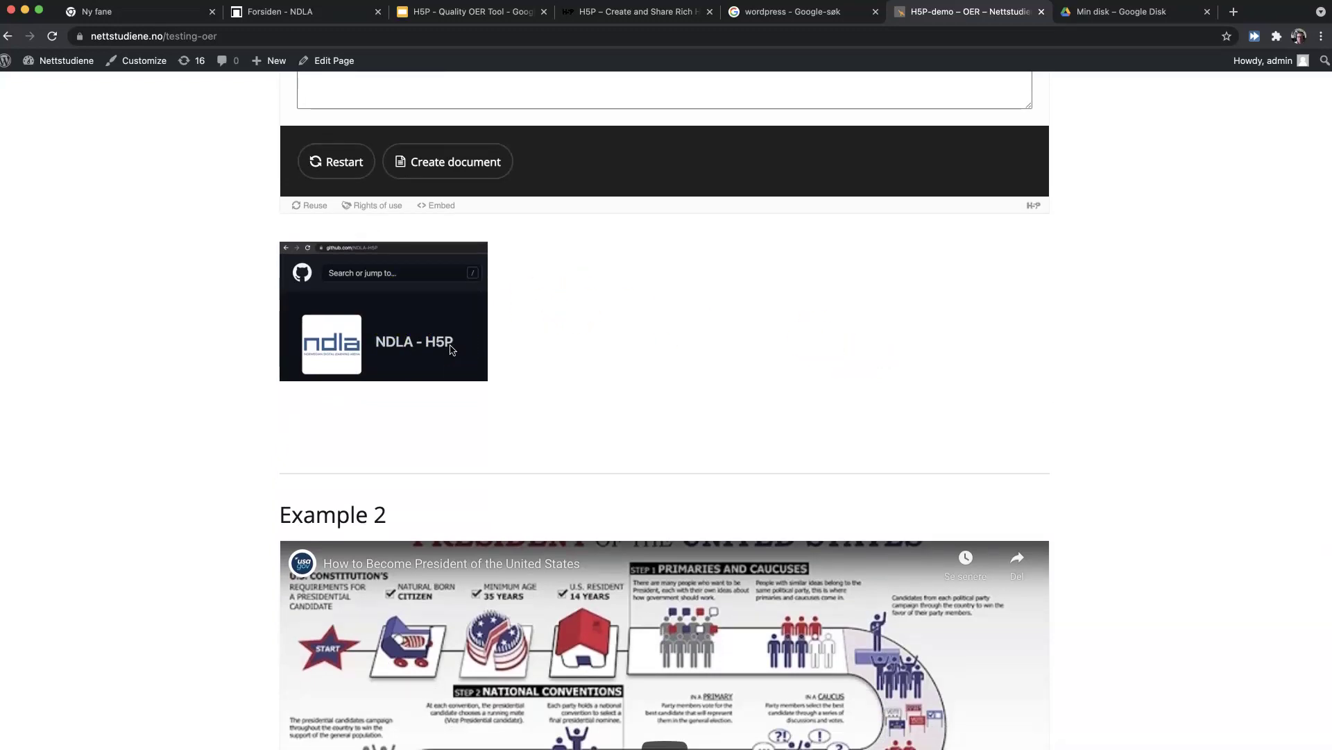
{"action": "left_click", "coordinate": [410, 342]}
{"action": "scroll", "coordinate": [761, 417], "scroll_direction": "down", "scroll_amount": 5}
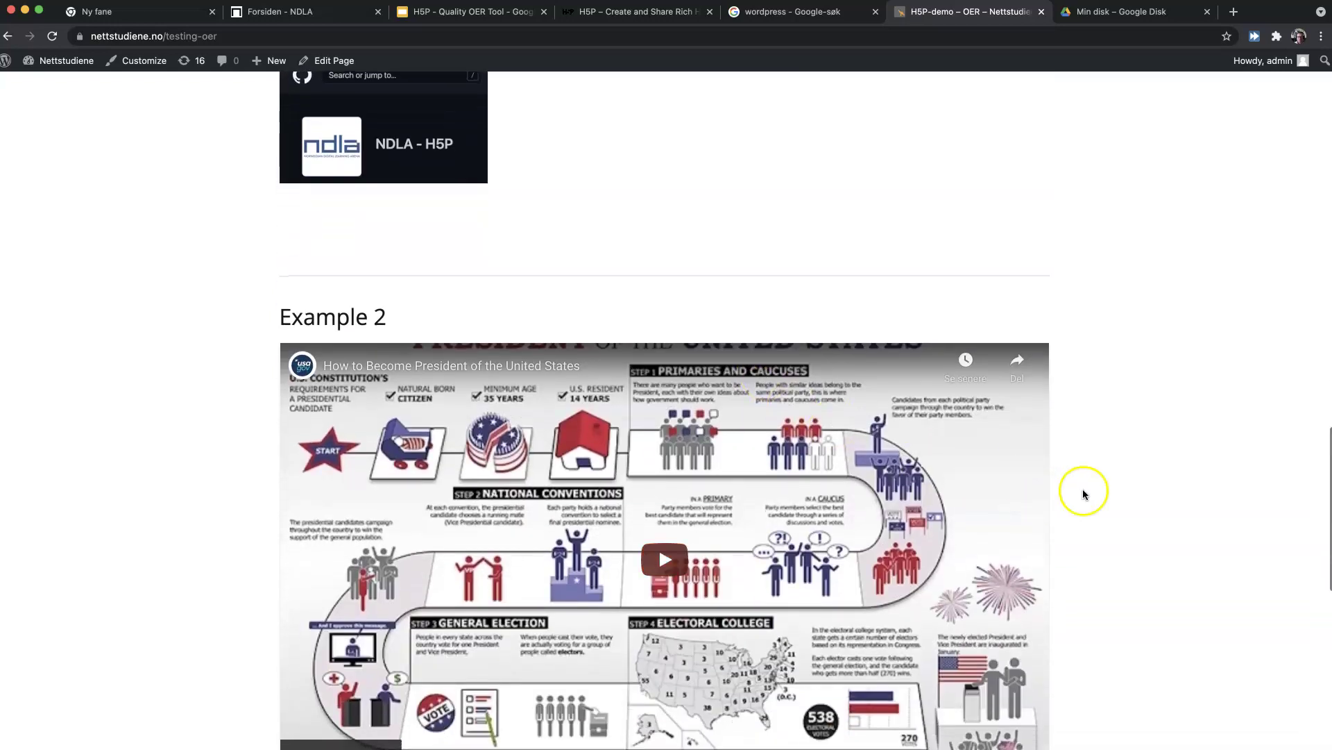
{"action": "scroll", "coordinate": [1160, 490], "scroll_direction": "down", "scroll_amount": 2}
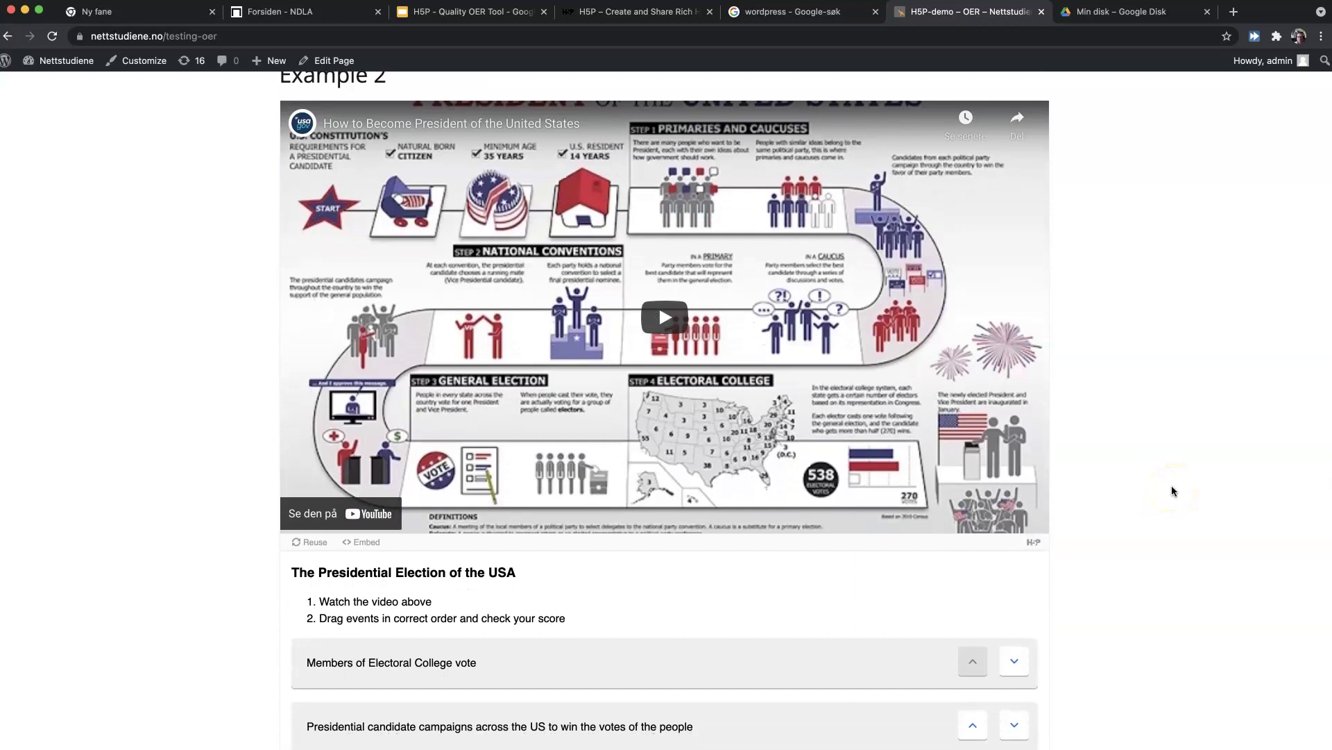
{"action": "scroll", "coordinate": [1171, 490], "scroll_direction": "down", "scroll_amount": 4}
{"action": "scroll", "coordinate": [1172, 491], "scroll_direction": "down", "scroll_amount": 3}
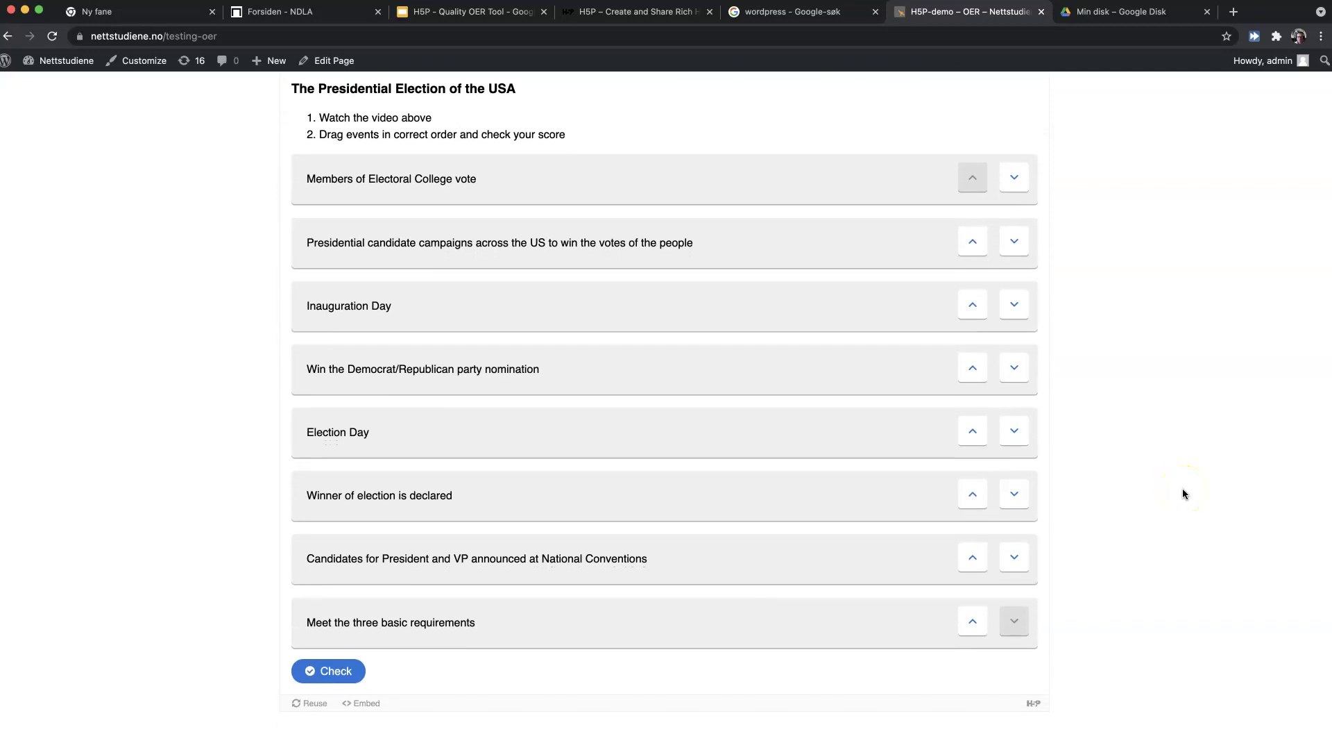
{"action": "scroll", "coordinate": [1183, 494], "scroll_direction": "up", "scroll_amount": 10}
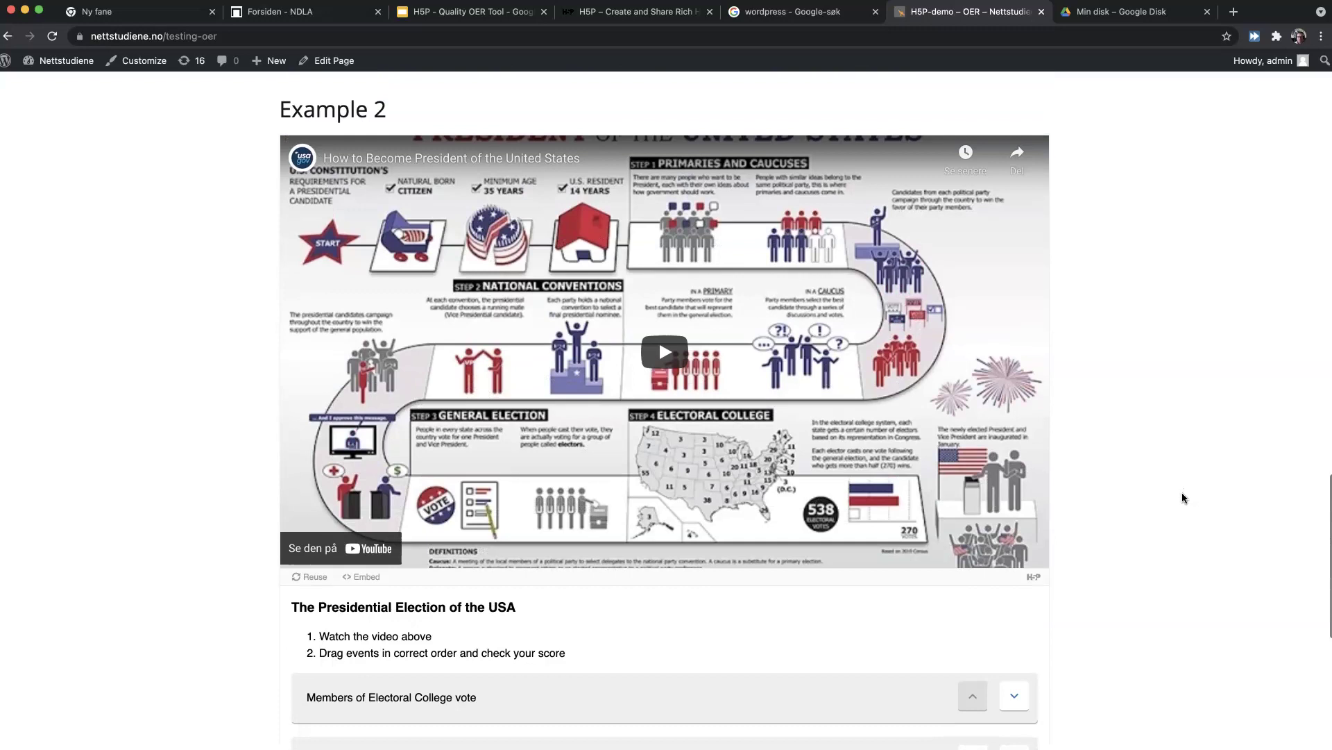
{"action": "scroll", "coordinate": [1183, 497], "scroll_direction": "up", "scroll_amount": 2}
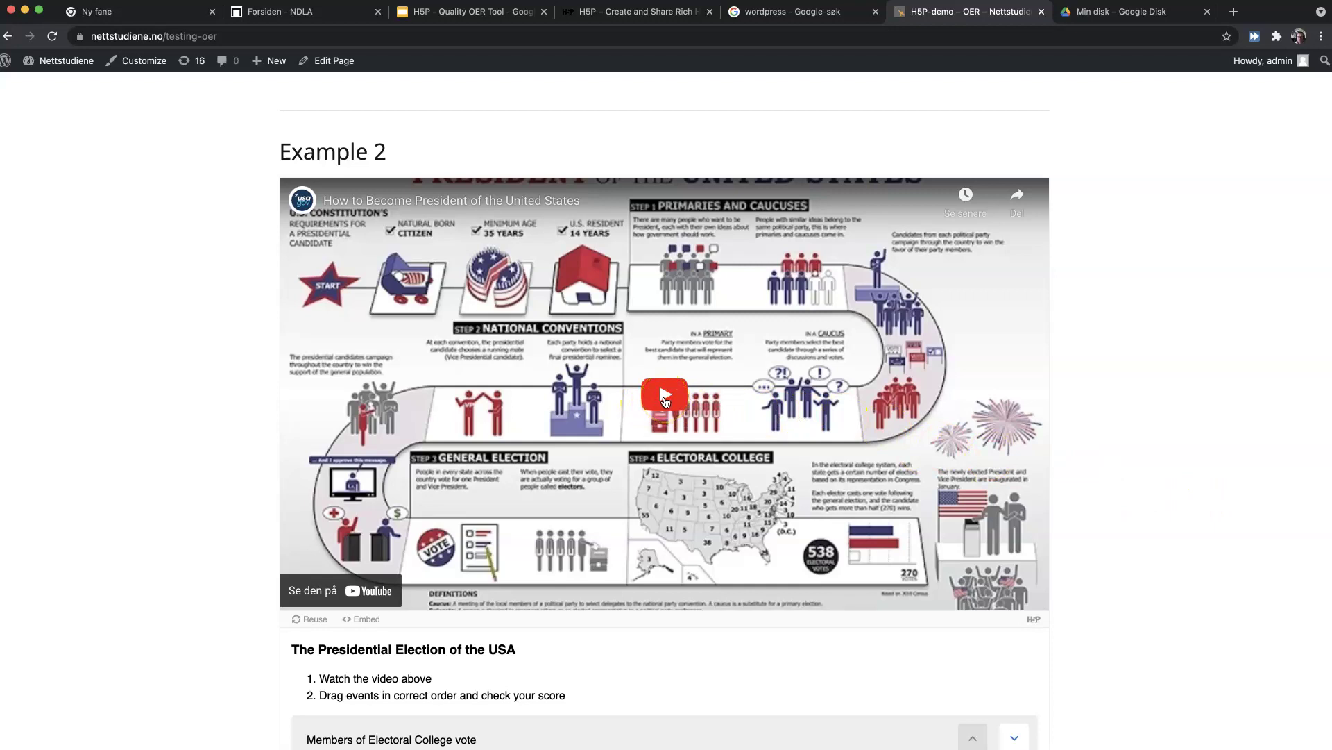
{"action": "scroll", "coordinate": [1151, 474], "scroll_direction": "down", "scroll_amount": 4}
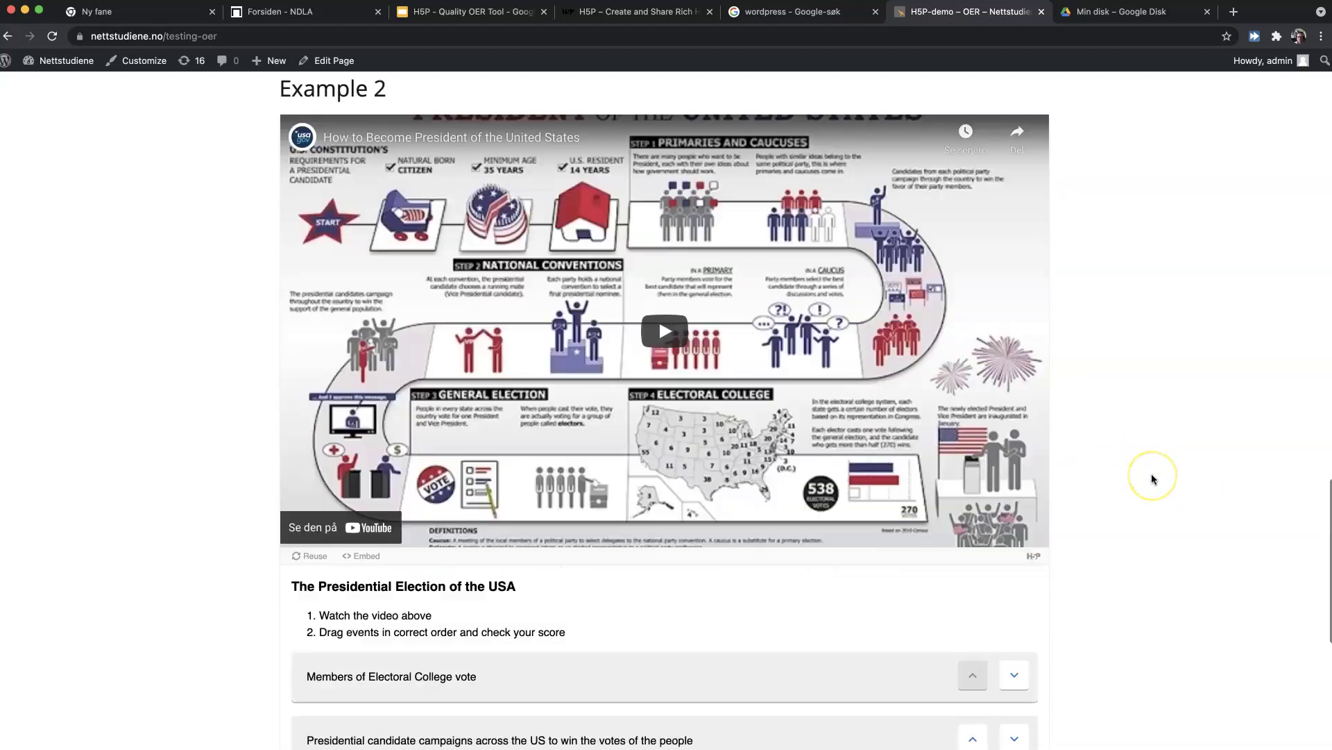
- In the Presidential Election of the USA activity, move Inauguration Day down to last place
{"action": "scroll", "coordinate": [1151, 479], "scroll_direction": "down", "scroll_amount": 5}
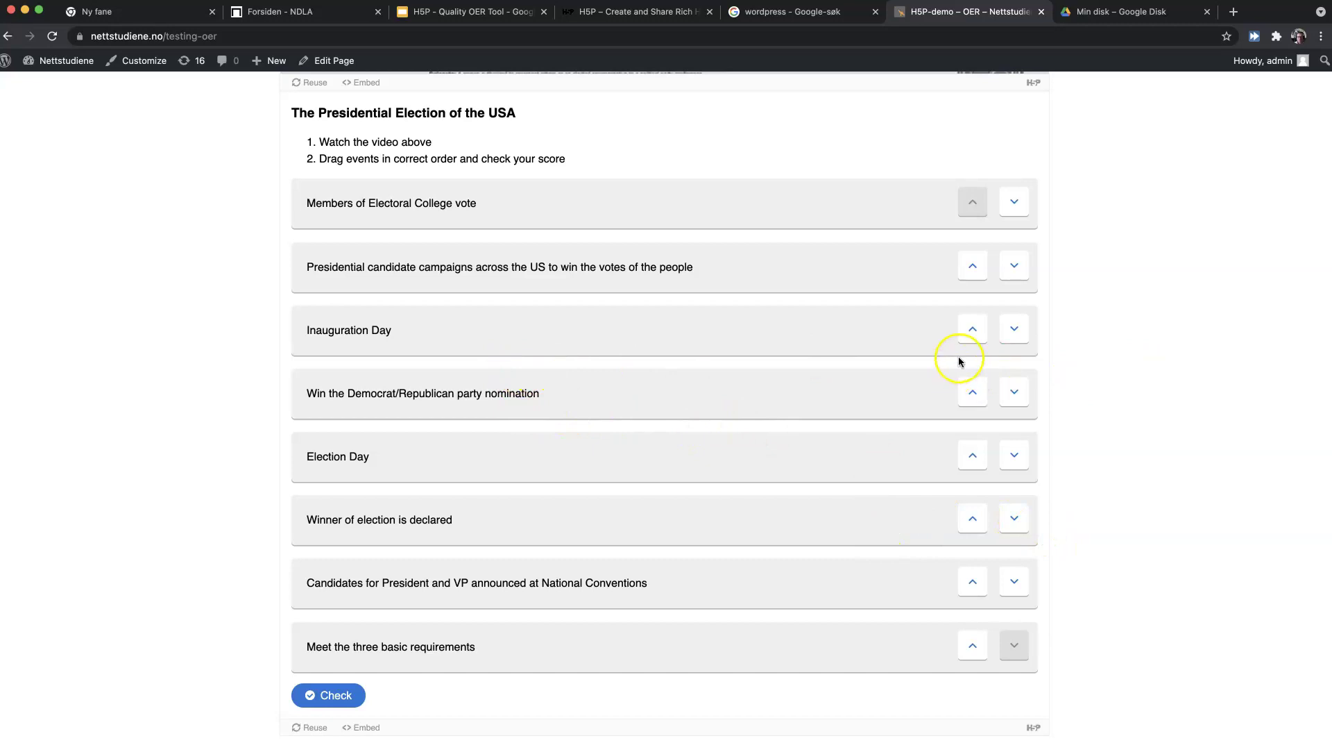
{"action": "left_click", "coordinate": [1014, 340]}
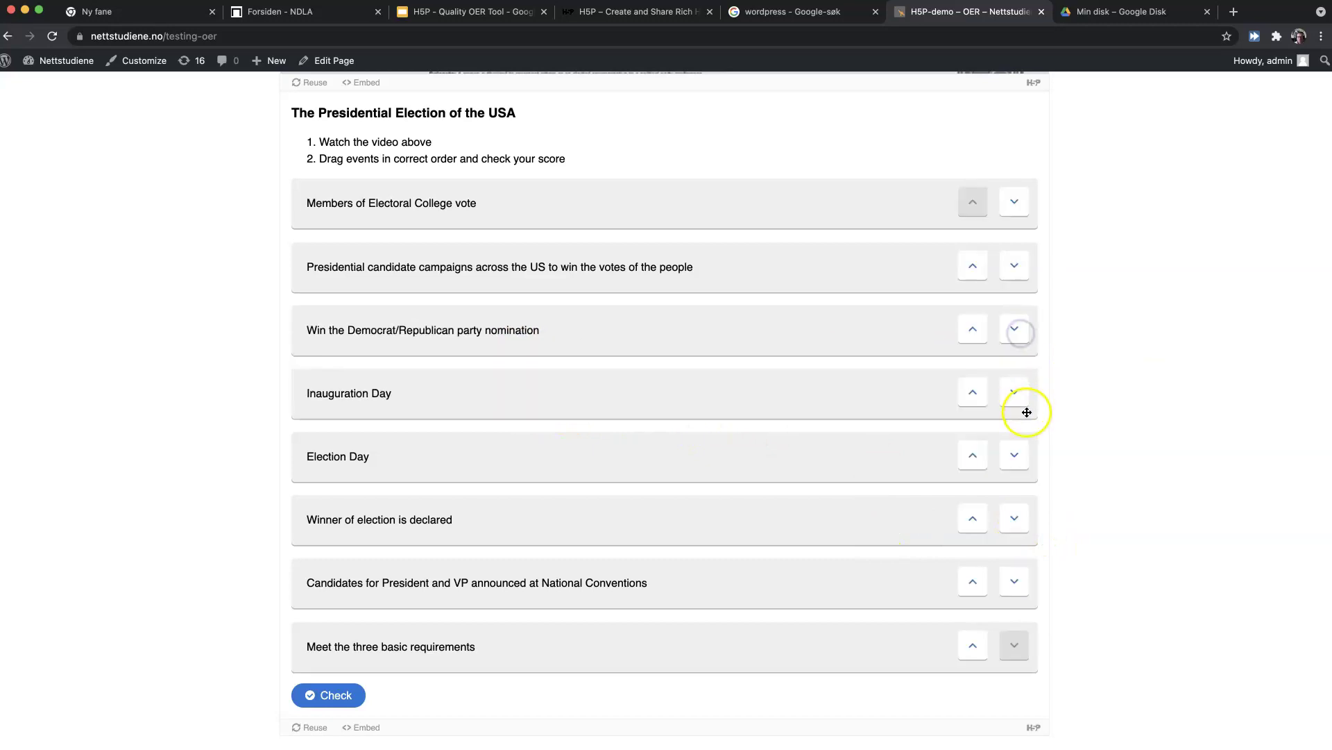
{"action": "left_click", "coordinate": [1019, 403]}
{"action": "left_click", "coordinate": [1018, 459]}
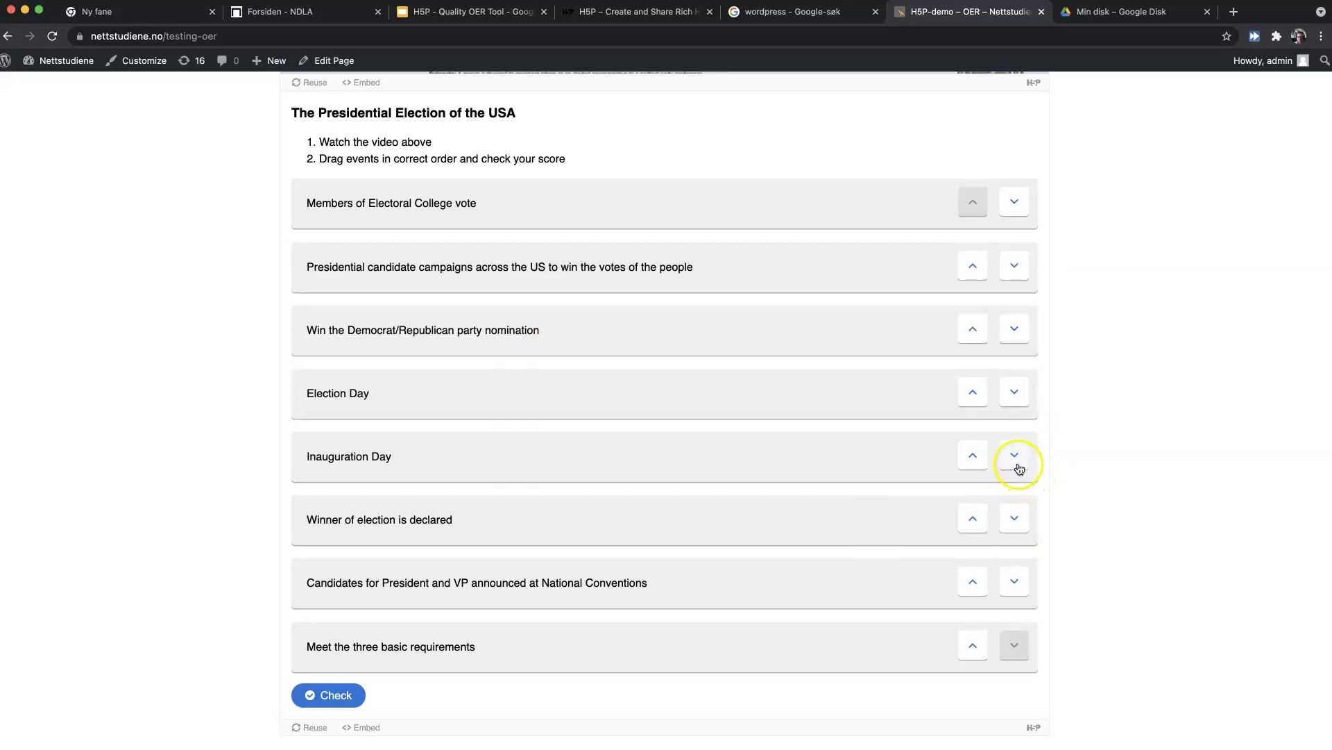
{"action": "left_click", "coordinate": [1018, 520]}
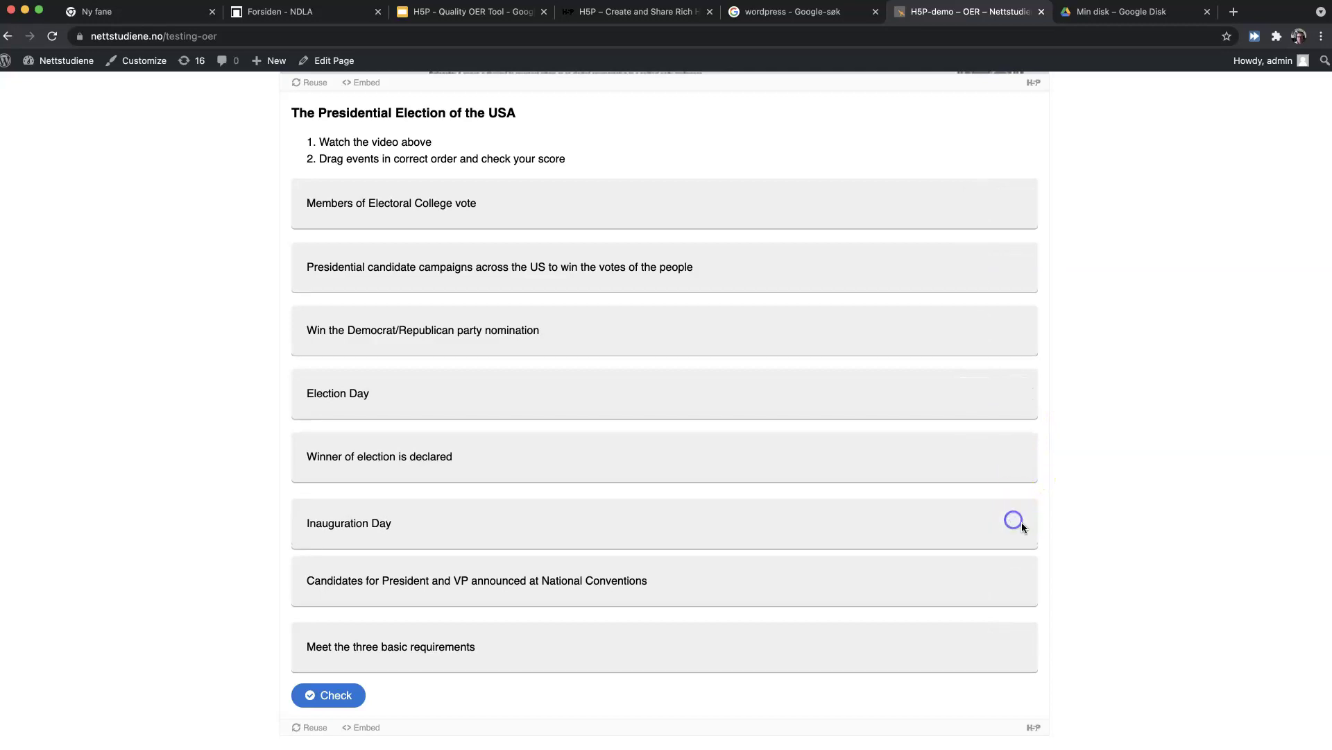
{"action": "left_click", "coordinate": [1019, 587]}
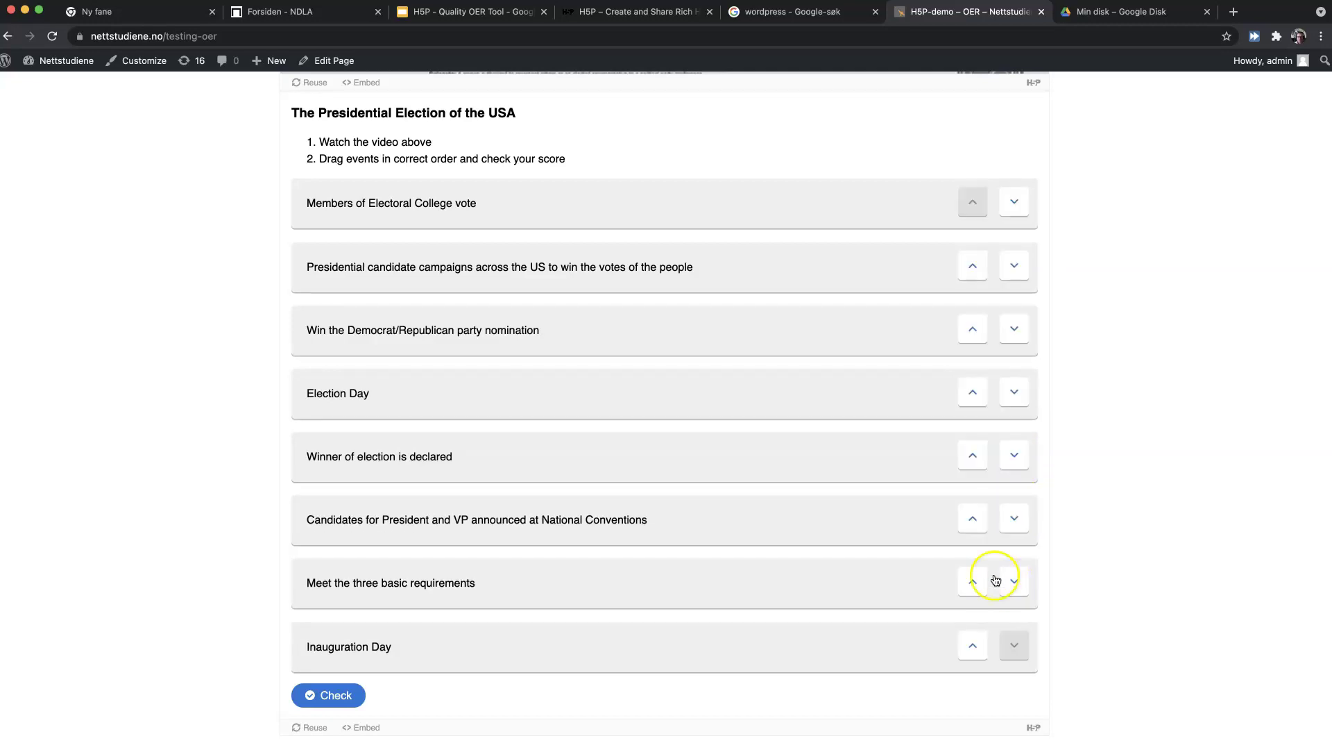
- Move "Meet the three basic requirements" up to first place in the election event order
{"action": "left_click", "coordinate": [974, 582]}
{"action": "left_click", "coordinate": [975, 518]}
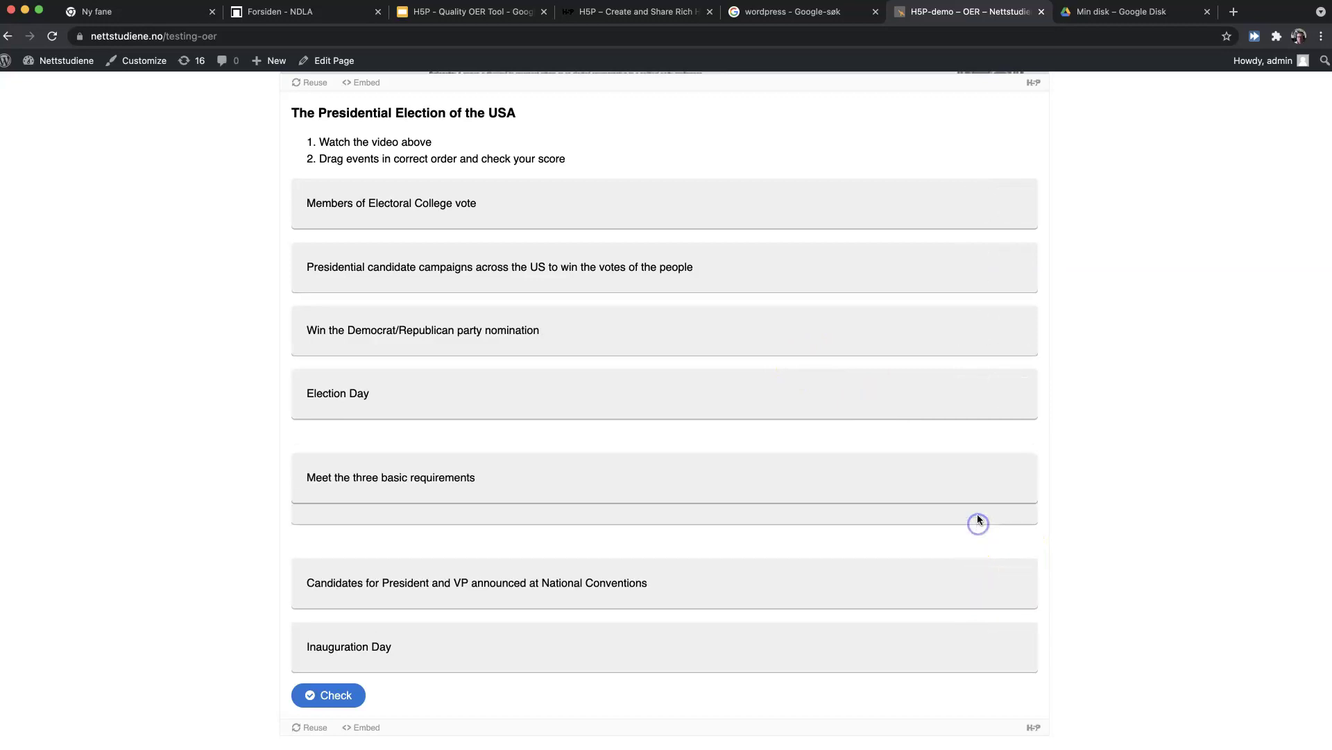
{"action": "left_click", "coordinate": [978, 451]}
{"action": "left_click", "coordinate": [977, 388]}
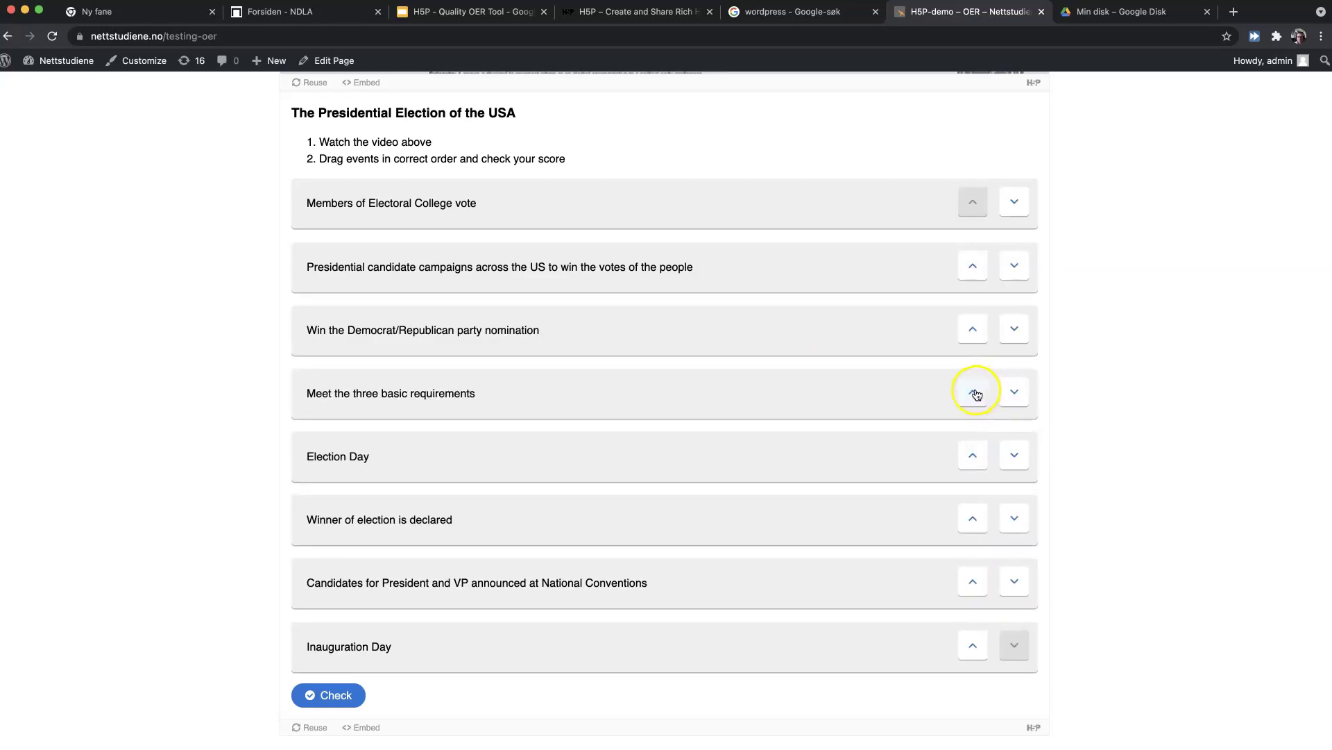
{"action": "left_click", "coordinate": [975, 338]}
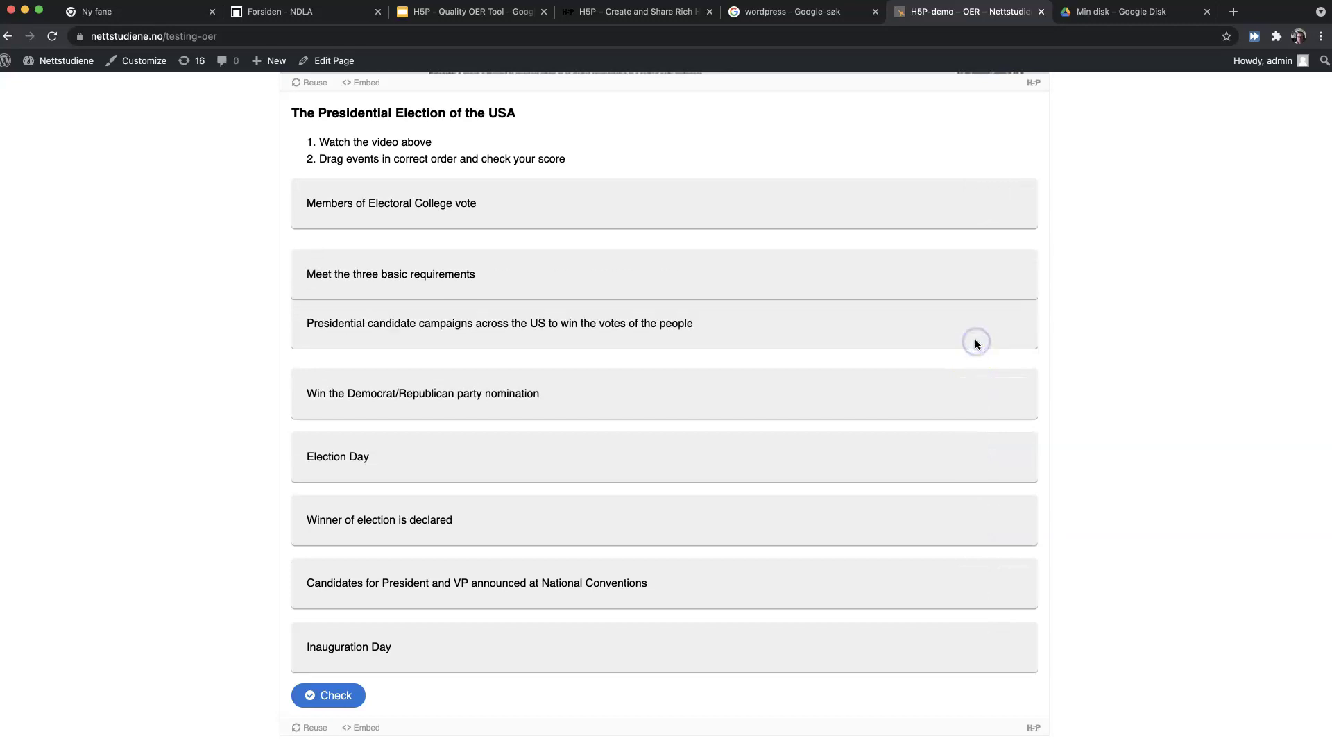
{"action": "left_click", "coordinate": [975, 273]}
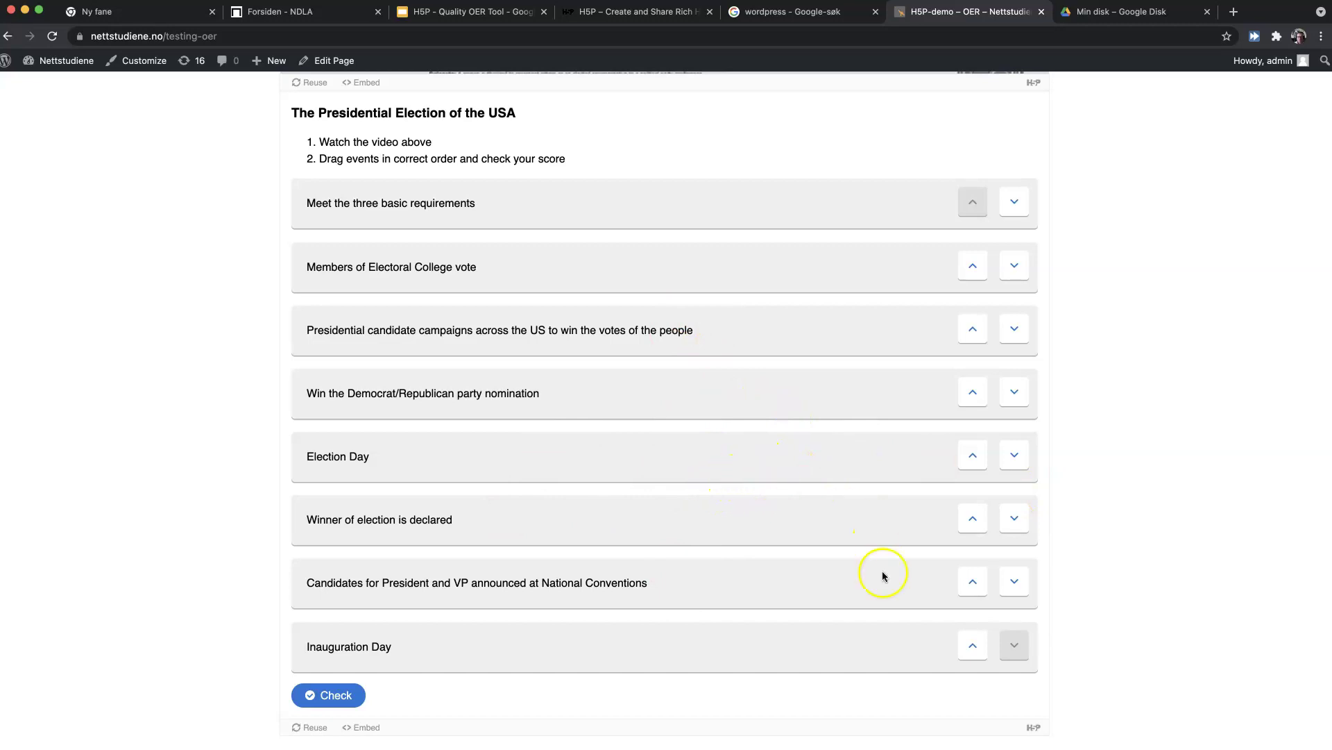
- Check the submitted order of the election events and show the solution
{"action": "left_click", "coordinate": [325, 696]}
{"action": "left_click", "coordinate": [336, 648]}
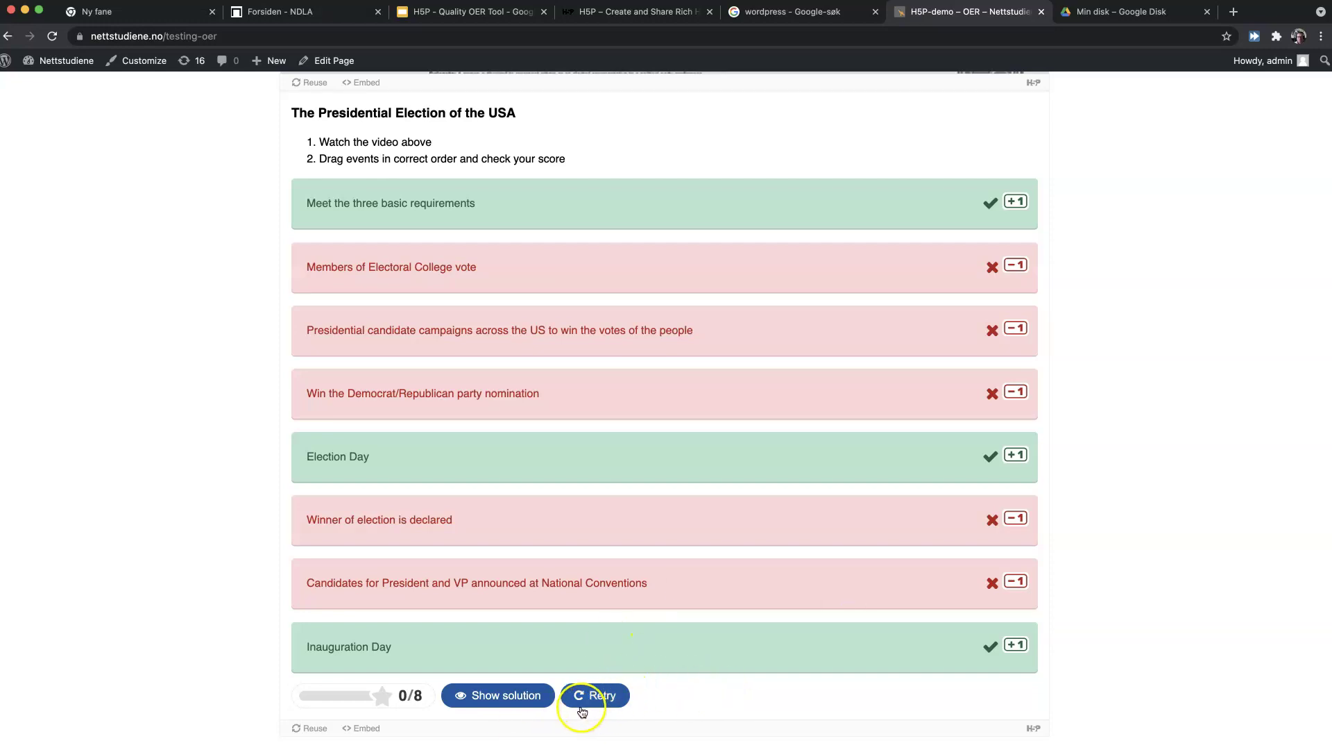
{"action": "left_click", "coordinate": [517, 696]}
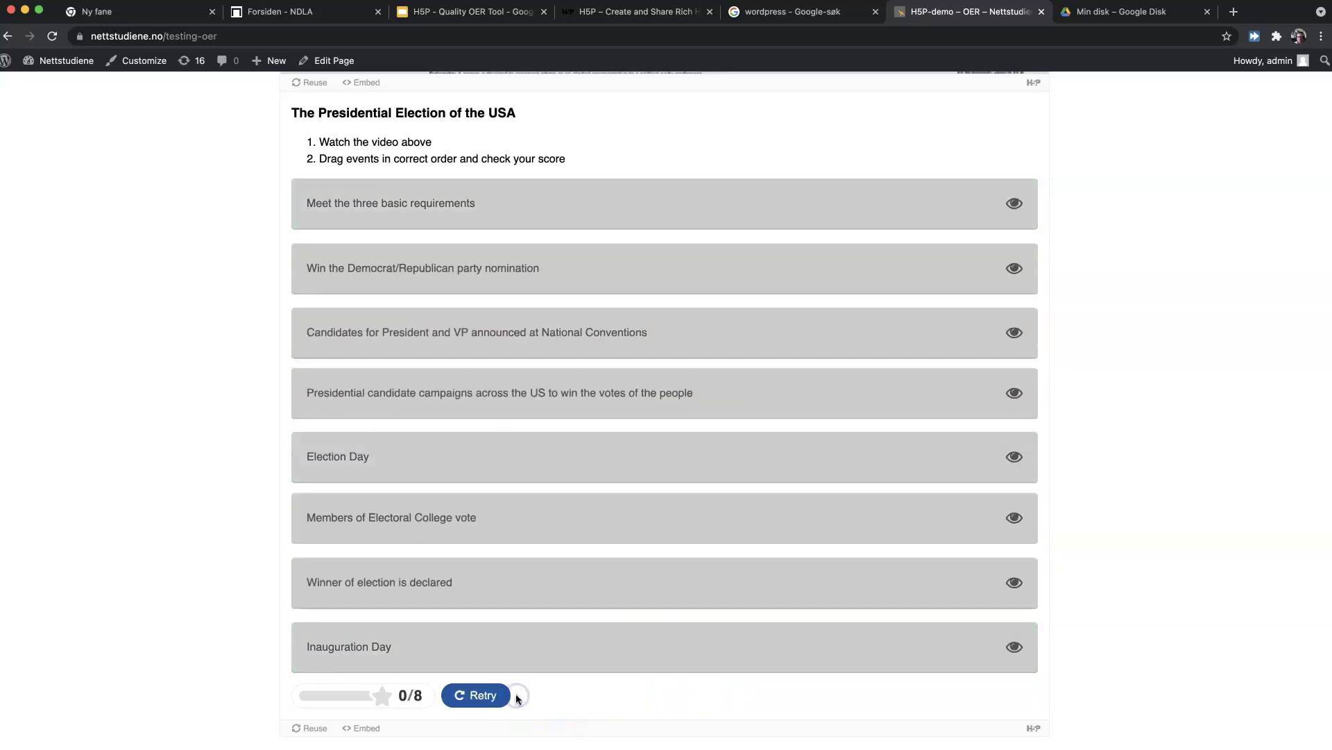
{"action": "scroll", "coordinate": [553, 678], "scroll_direction": "down", "scroll_amount": 15}
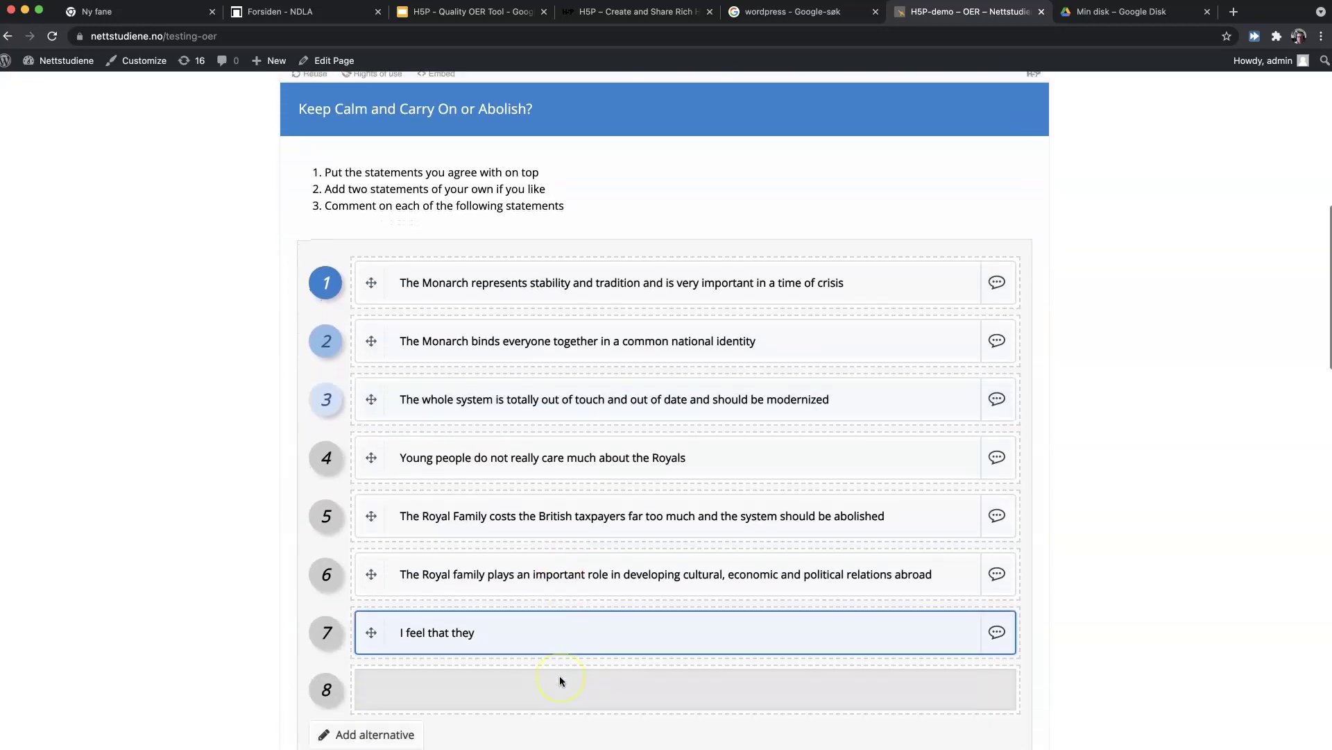
{"action": "scroll", "coordinate": [557, 676], "scroll_direction": "down", "scroll_amount": 1}
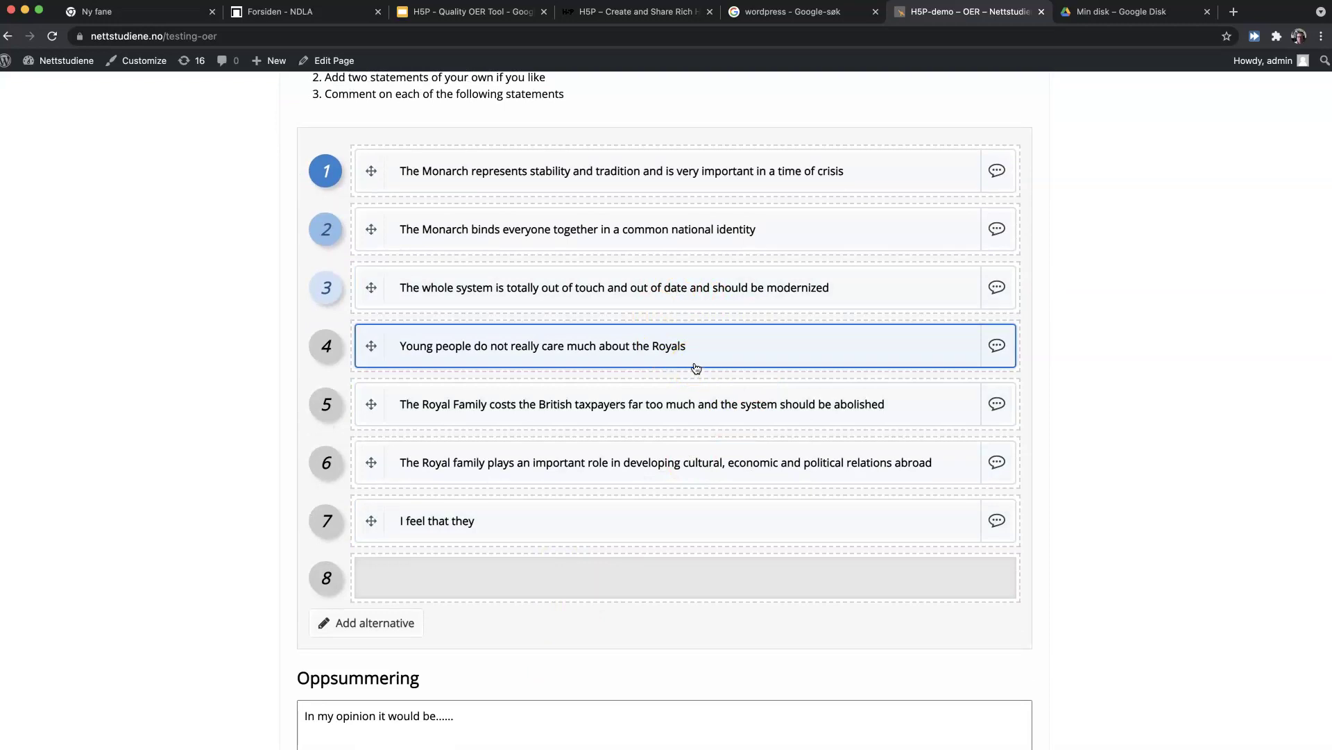
{"action": "scroll", "coordinate": [707, 413], "scroll_direction": "down", "scroll_amount": 10}
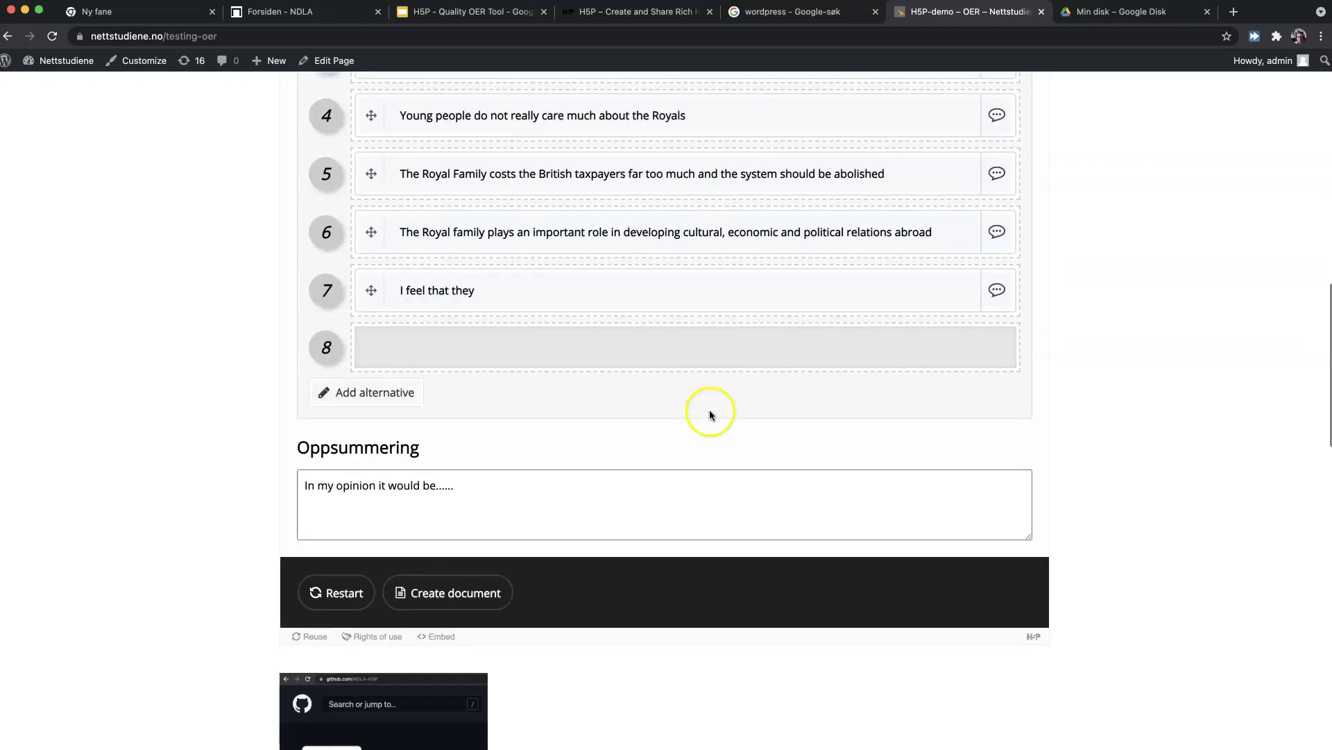
{"action": "scroll", "coordinate": [710, 413], "scroll_direction": "down", "scroll_amount": 10}
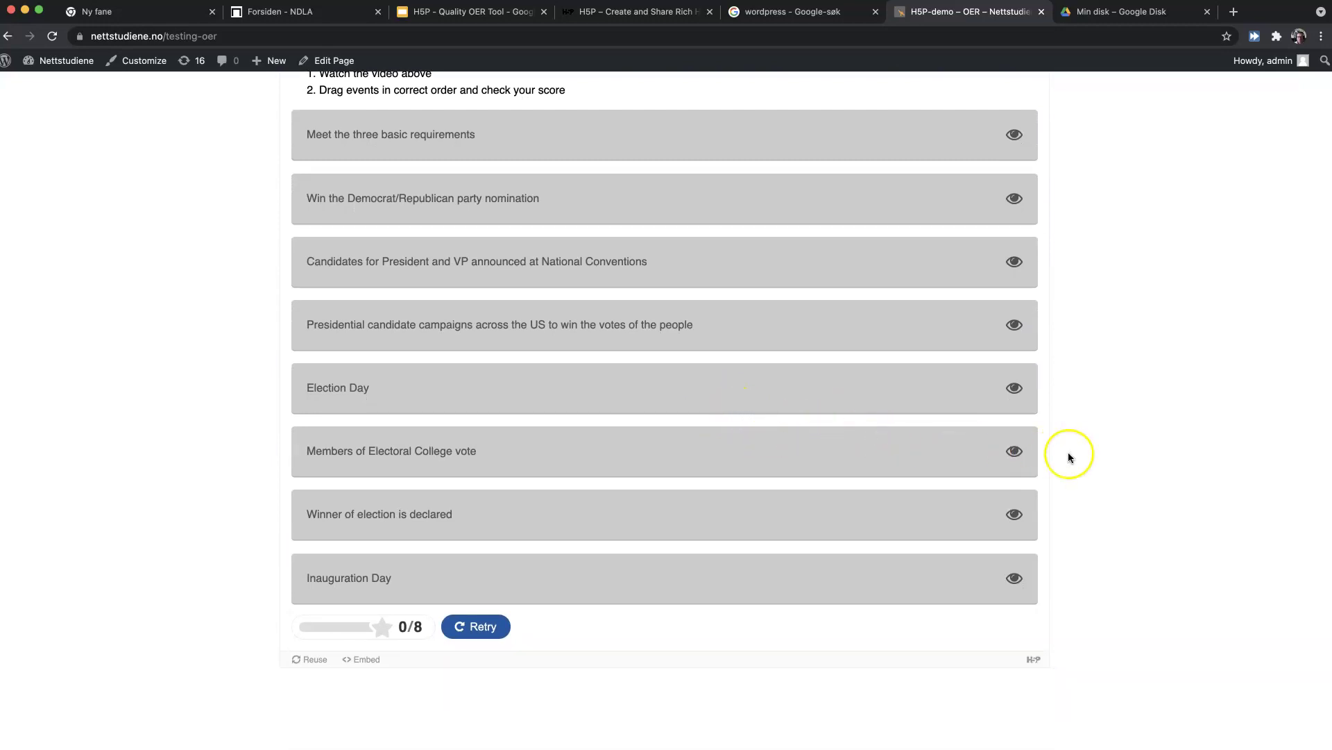
{"action": "scroll", "coordinate": [1083, 456], "scroll_direction": "up", "scroll_amount": 1}
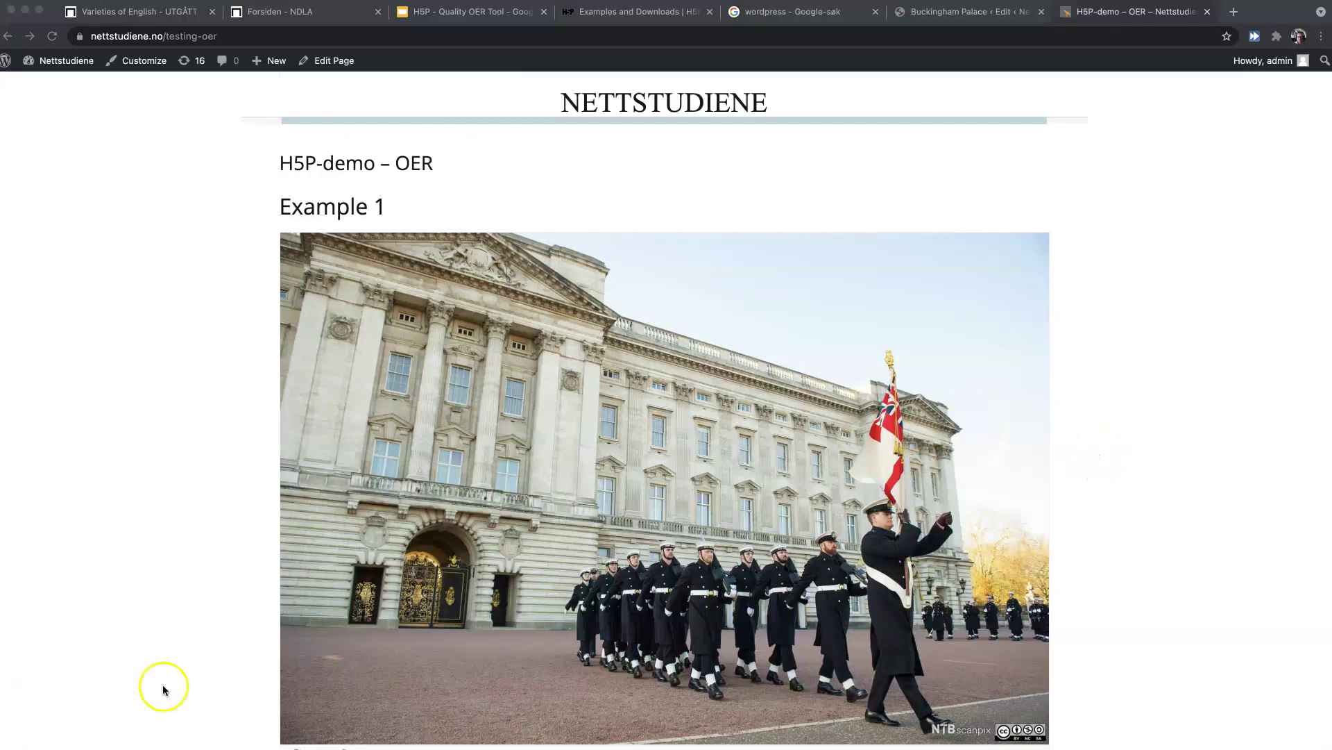
- View the reuse options of the Example 1 image on the H5P-demo page and close them again
{"action": "scroll", "coordinate": [205, 687], "scroll_direction": "down", "scroll_amount": 5}
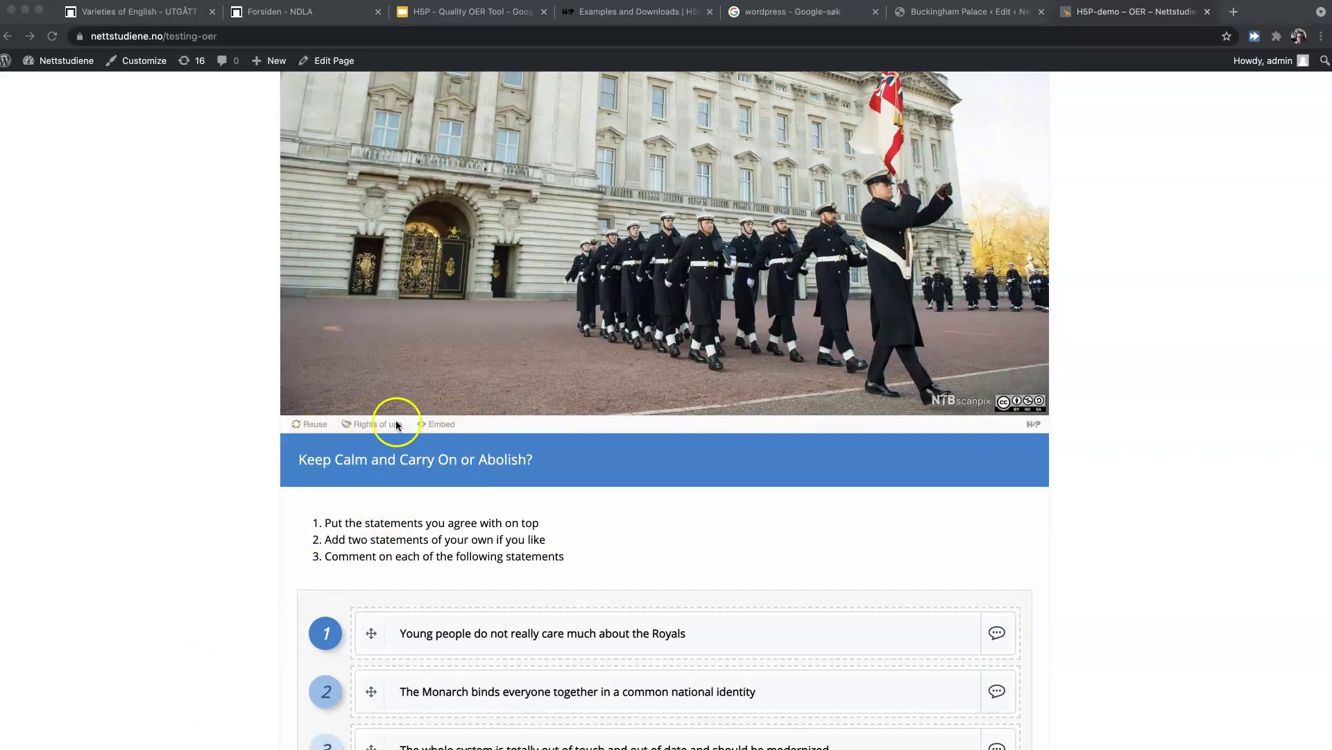
{"action": "left_click", "coordinate": [314, 426]}
{"action": "left_click", "coordinate": [313, 425]}
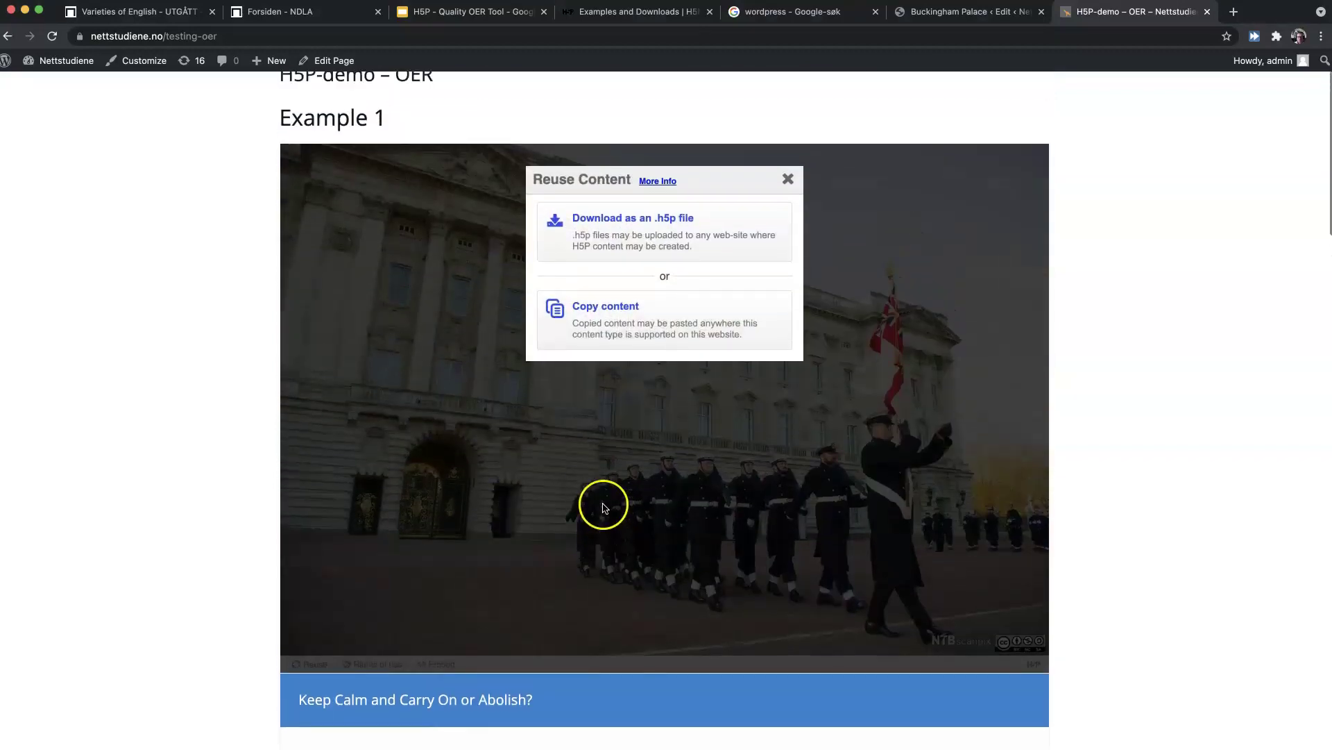
{"action": "scroll", "coordinate": [597, 451], "scroll_direction": "up", "scroll_amount": 1}
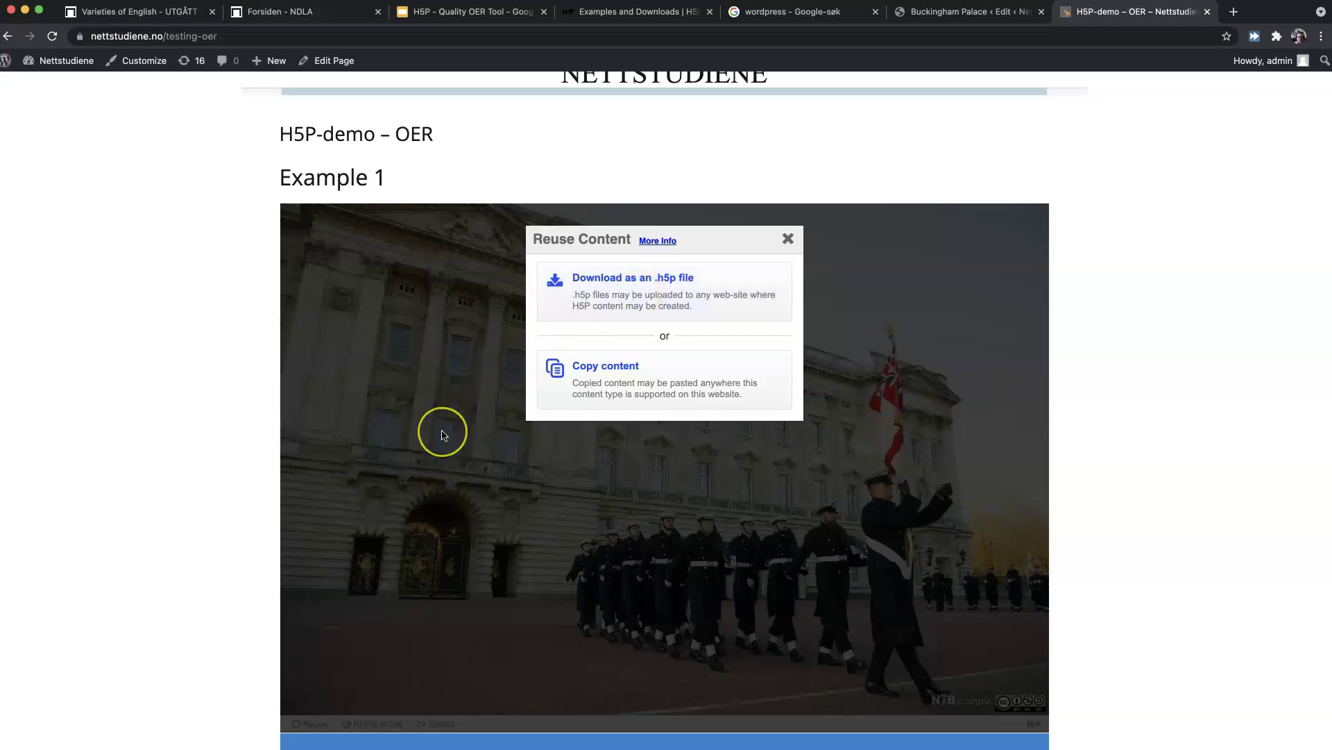
{"action": "left_click", "coordinate": [787, 241]}
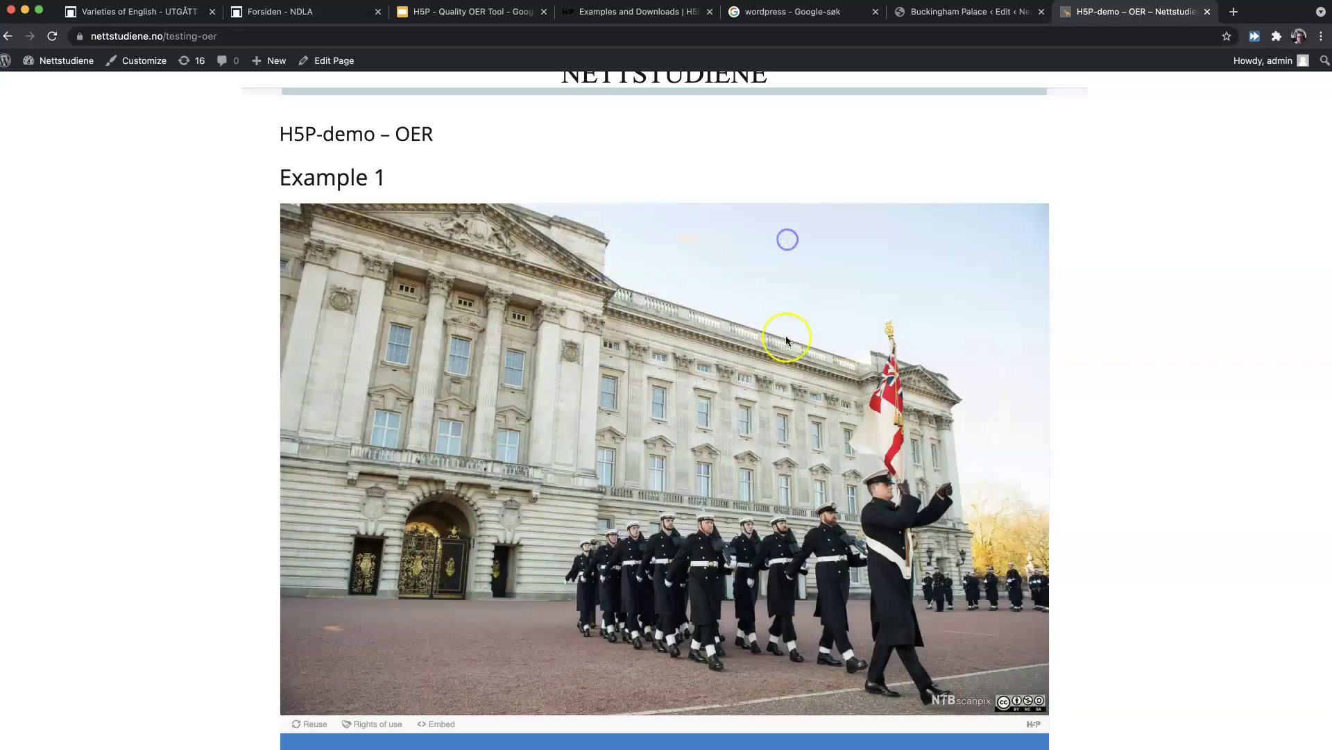
- Download the "Keep Calm and Carry On or Abolish?" activity as an .h5p file through its reuse options
{"action": "scroll", "coordinate": [739, 388], "scroll_direction": "down", "scroll_amount": 15}
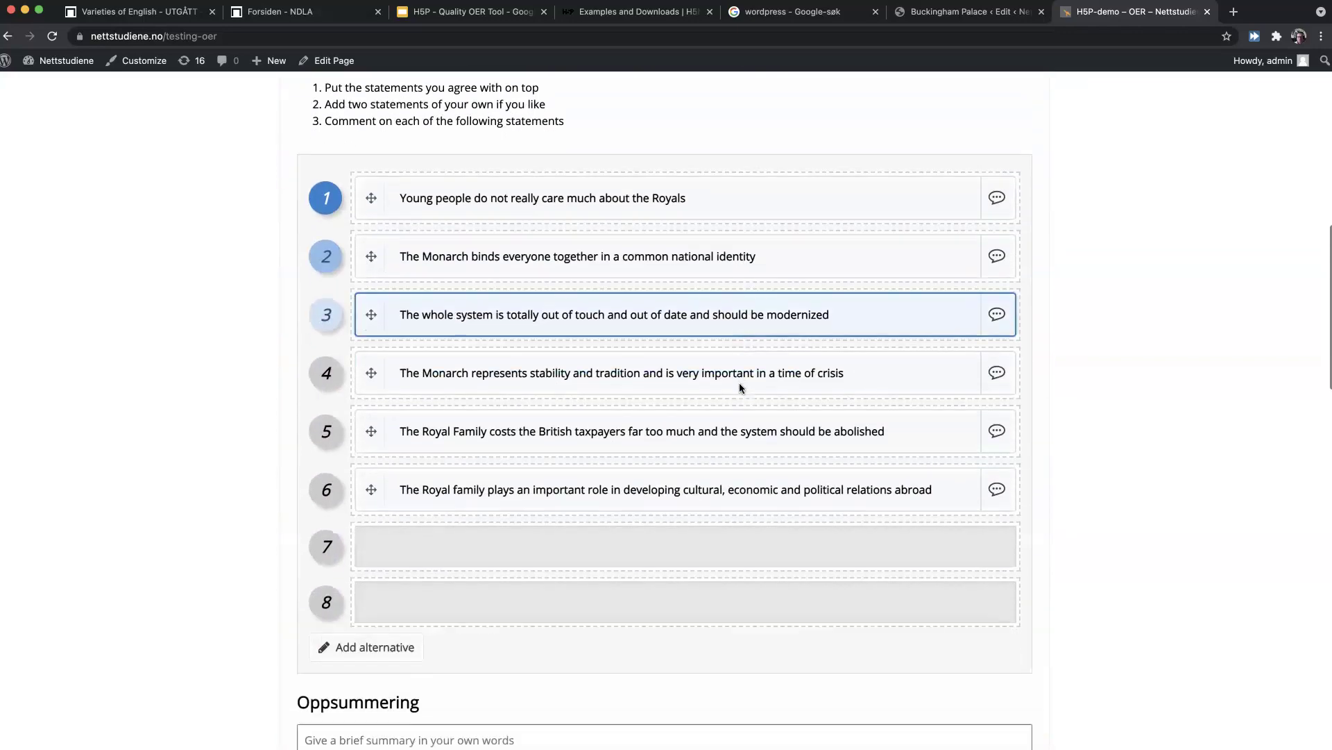
{"action": "scroll", "coordinate": [607, 352], "scroll_direction": "down", "scroll_amount": 5}
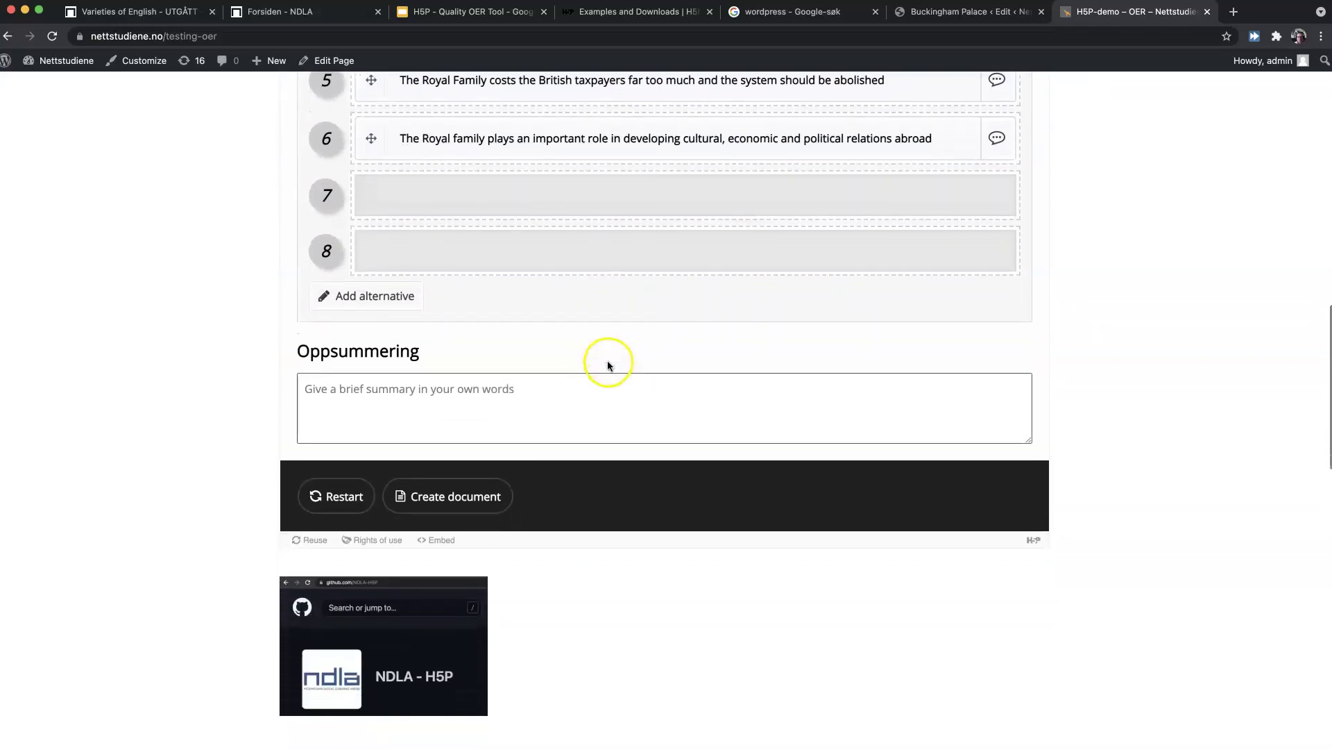
{"action": "scroll", "coordinate": [608, 361], "scroll_direction": "down", "scroll_amount": 1}
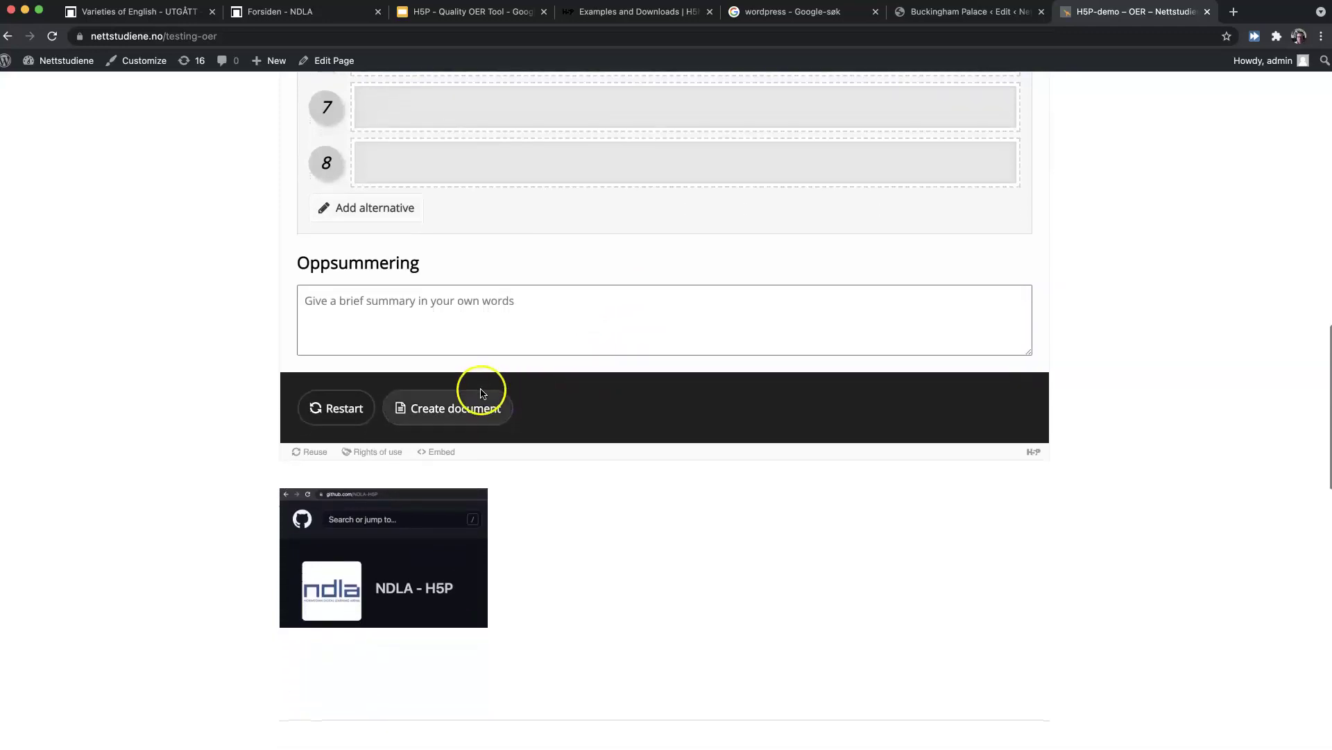
{"action": "left_click", "coordinate": [314, 453]}
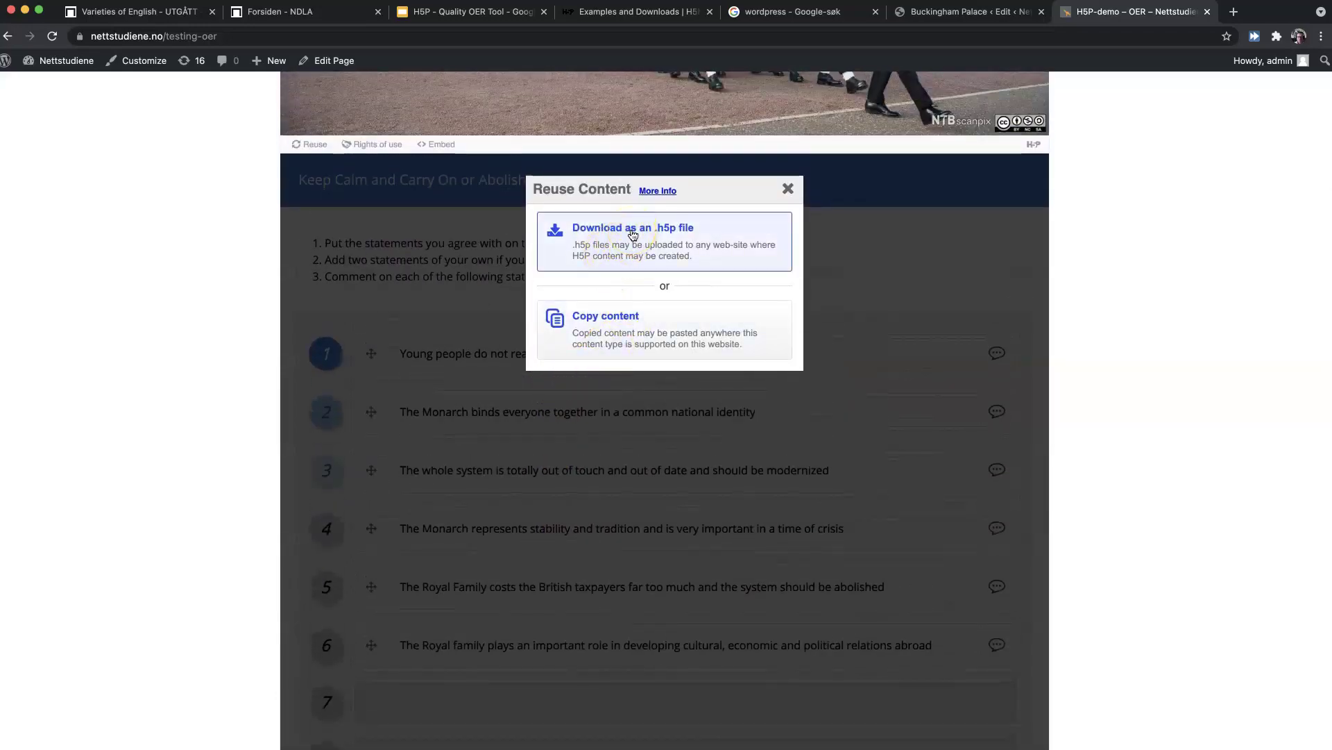
{"action": "left_click", "coordinate": [642, 234]}
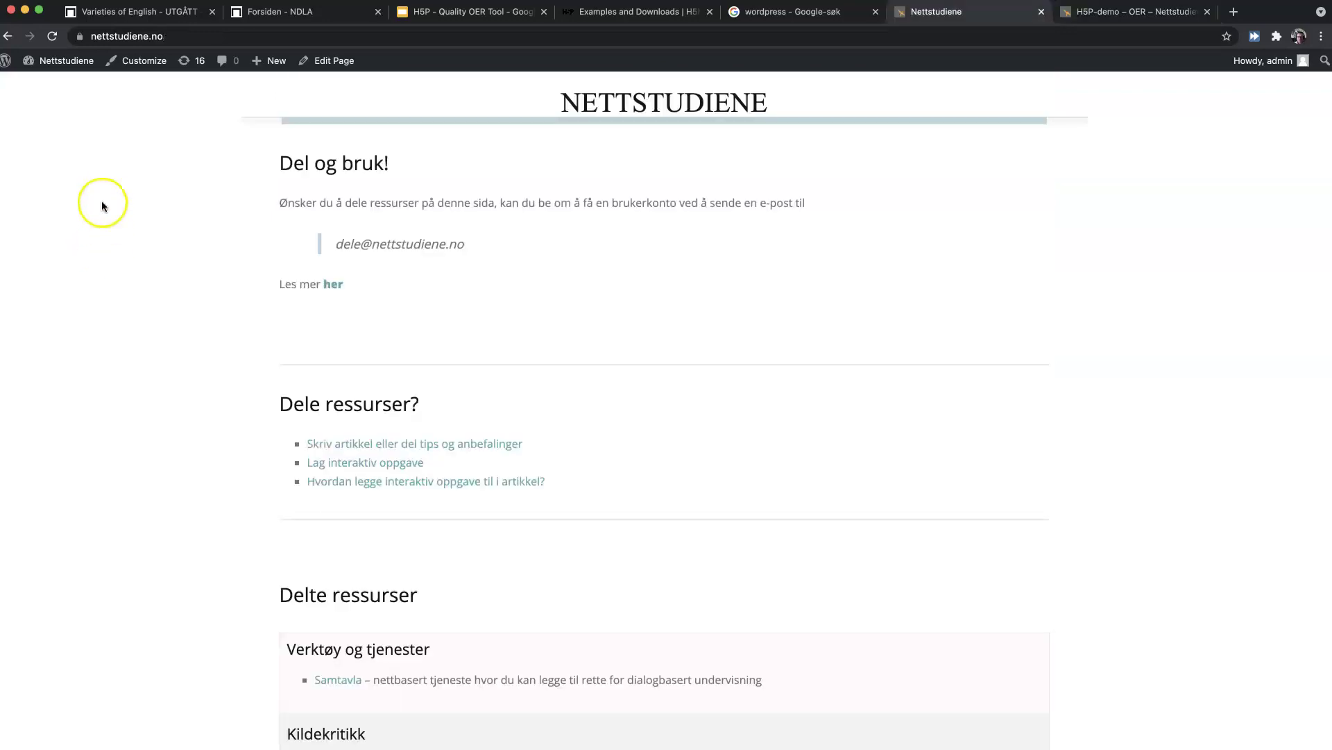
- From the Nettstudiene site dashboard, start adding new H5P content and choose Upload as the way to add it
{"action": "mouse_move", "coordinate": [56, 61]}
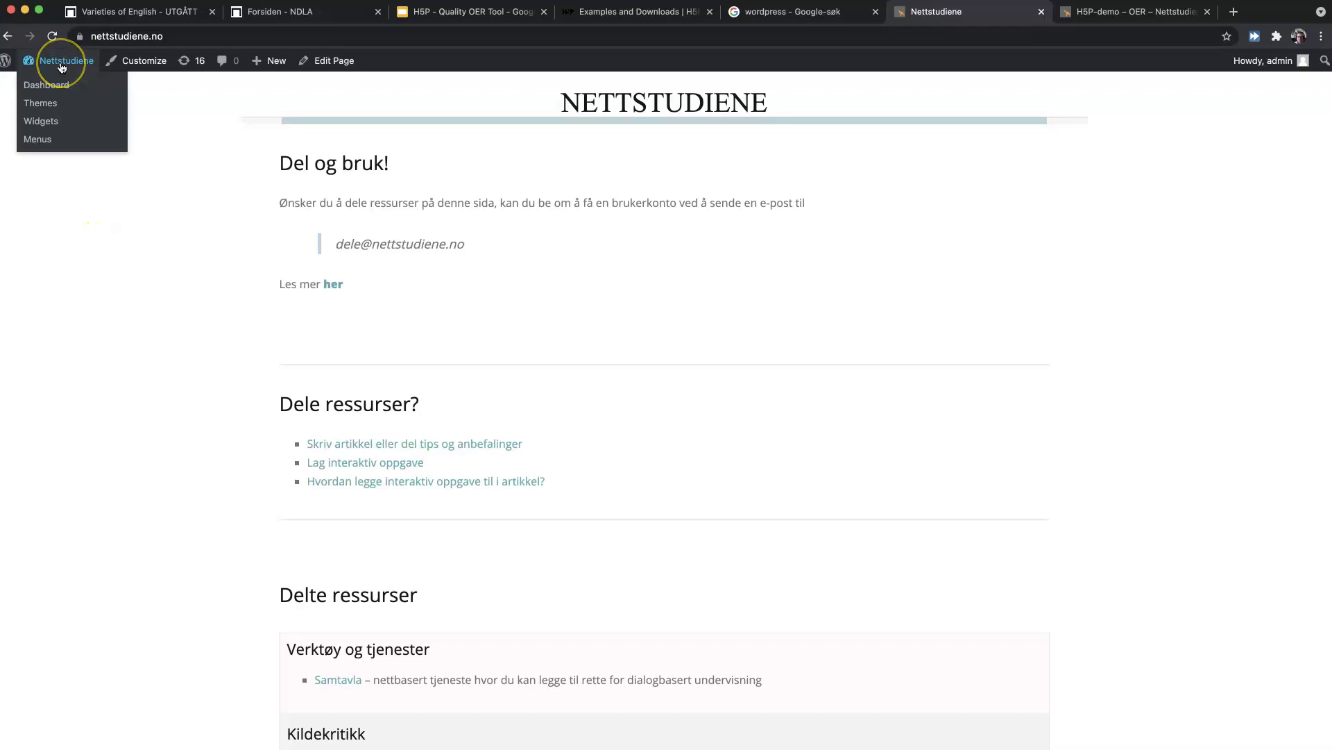
{"action": "left_click", "coordinate": [61, 67]}
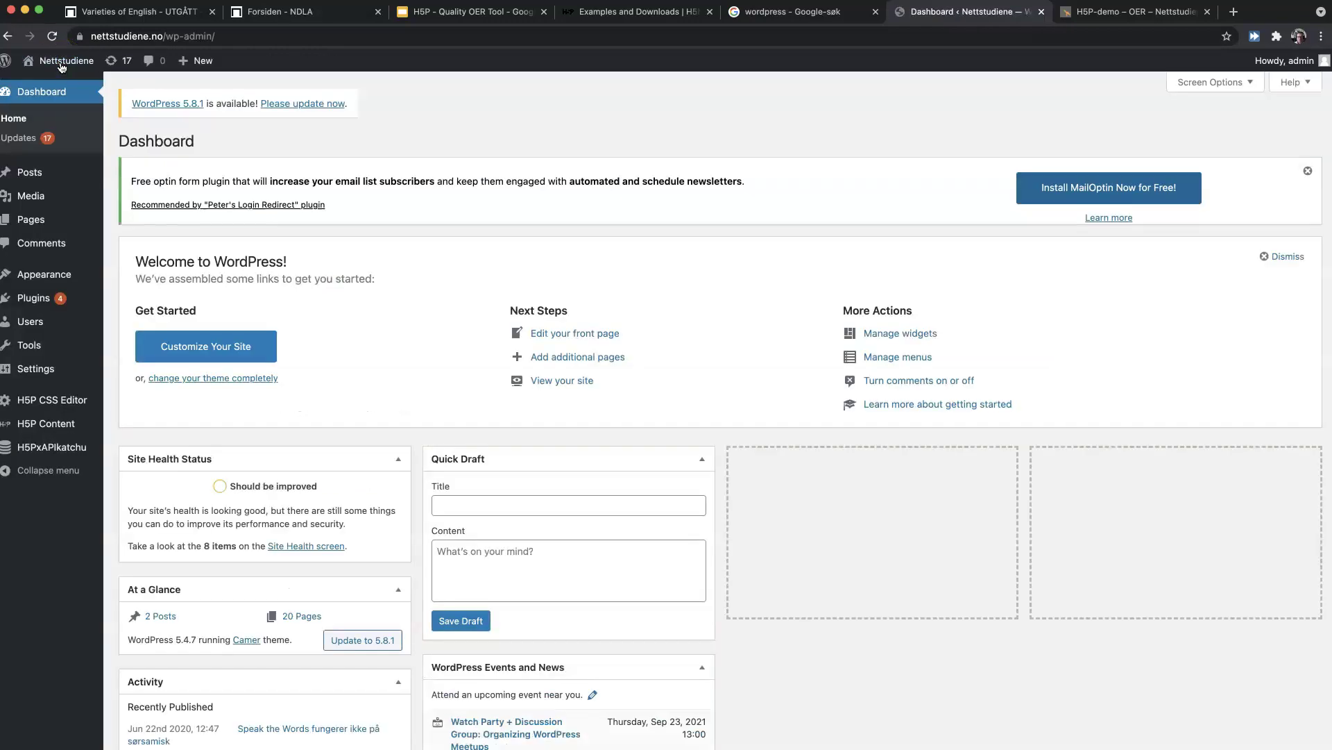
{"action": "mouse_move", "coordinate": [42, 425]}
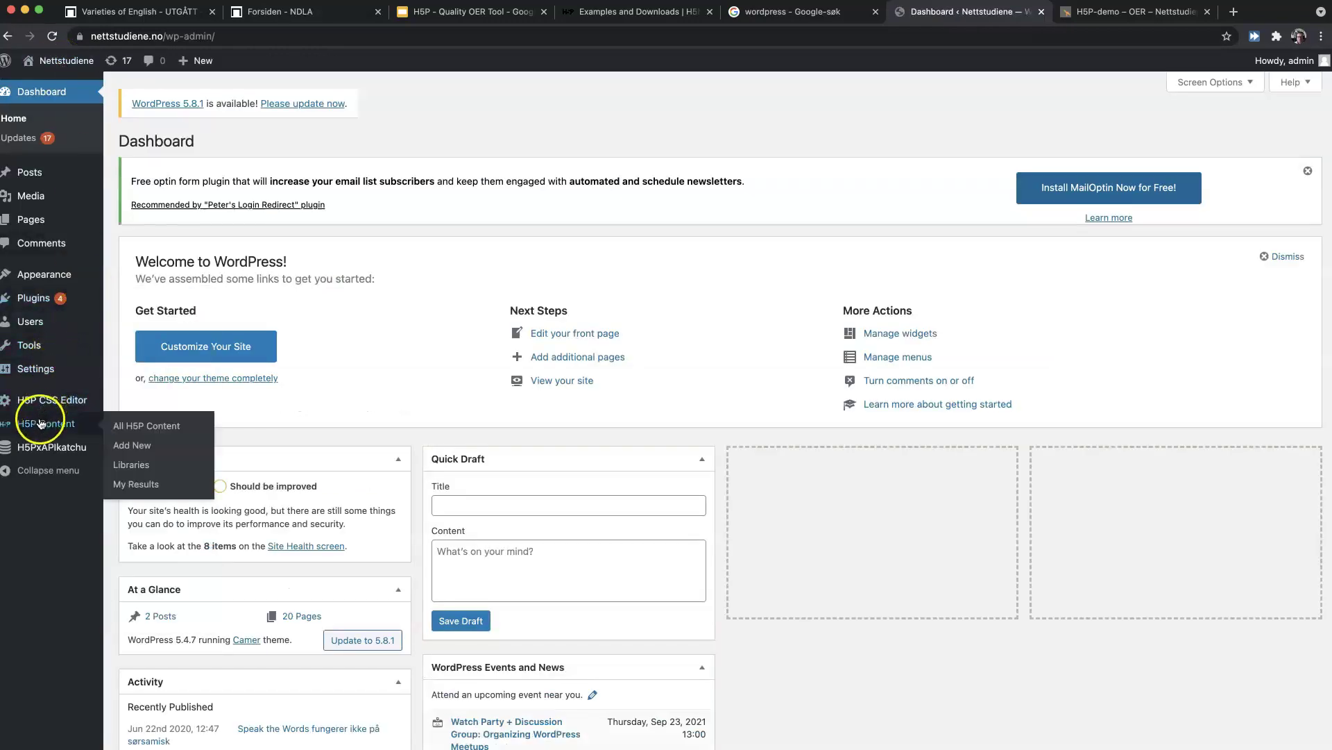
{"action": "left_click", "coordinate": [124, 451]}
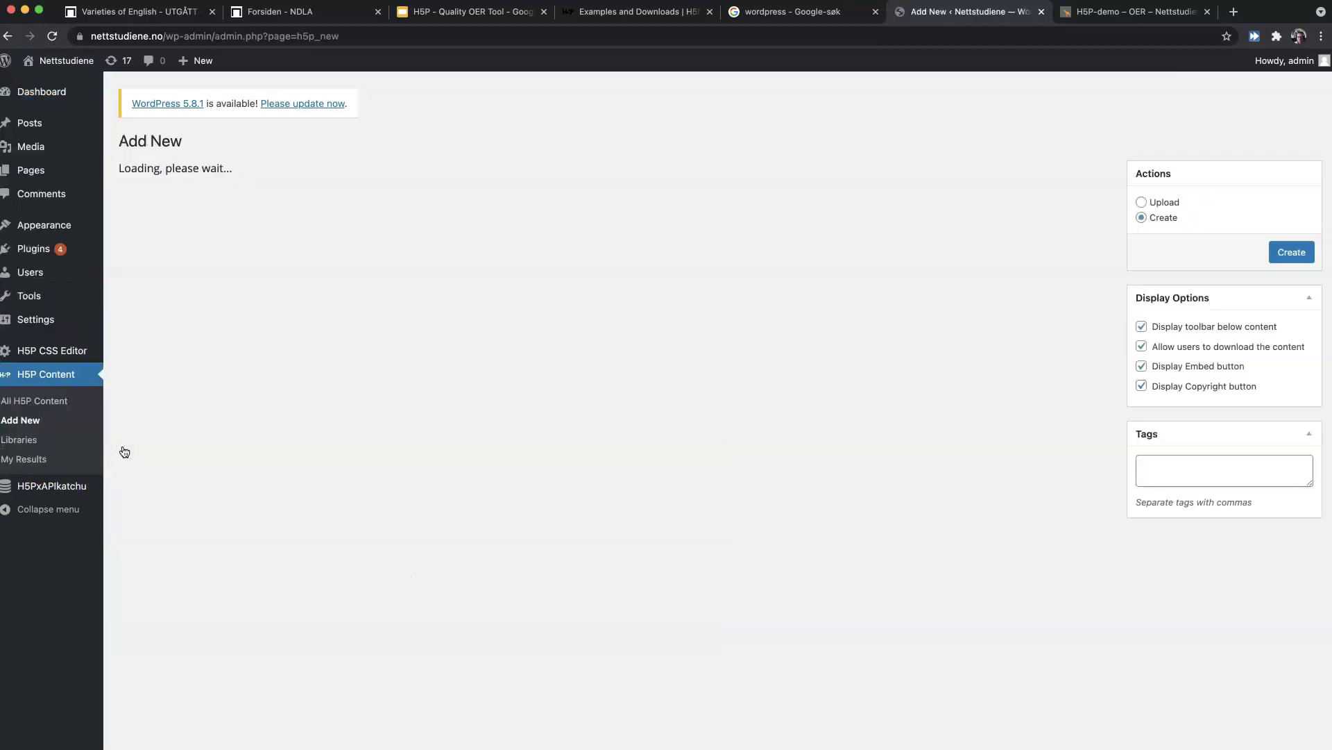
{"action": "left_click", "coordinate": [1143, 202]}
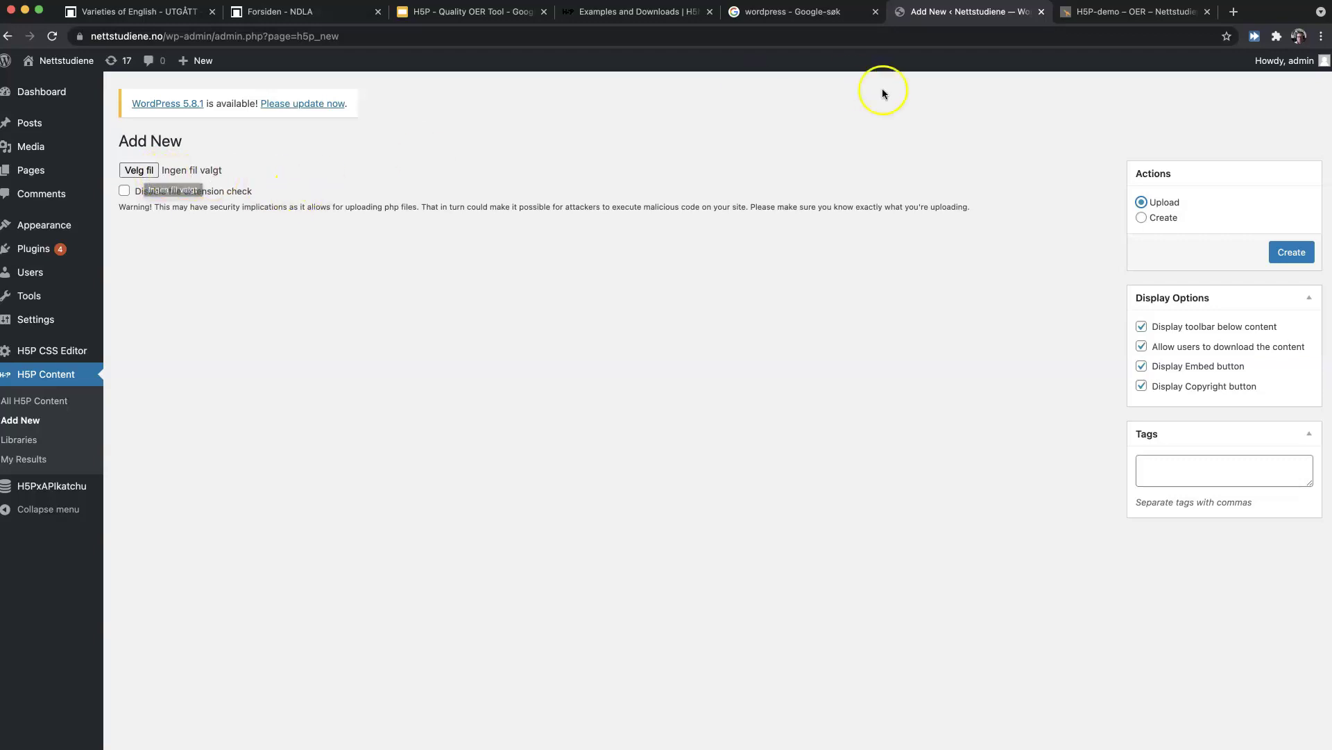
- Back on the H5P-demo page, close the reuse options and view the rights of use for the "Keep Calm and Carry On or Abolish?" activity
{"action": "left_click", "coordinate": [1149, 12]}
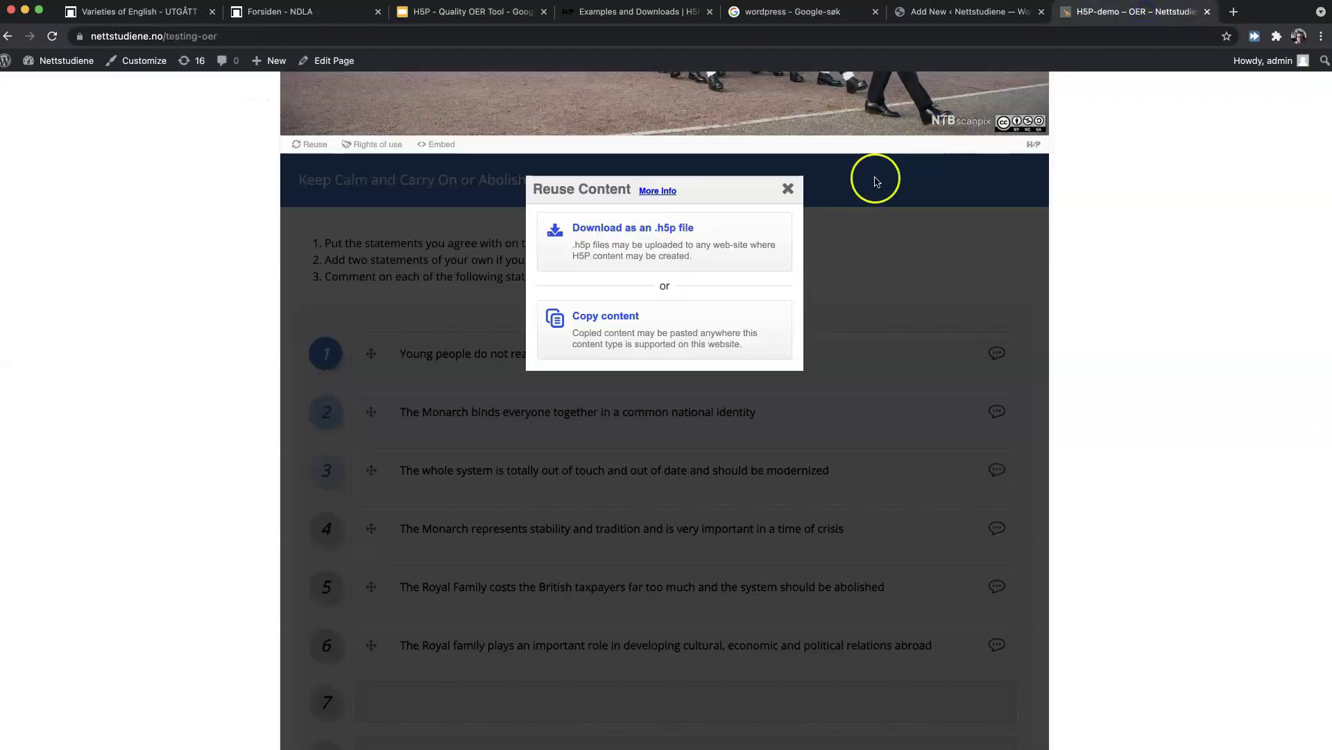
{"action": "left_click", "coordinate": [789, 189]}
{"action": "scroll", "coordinate": [814, 317], "scroll_direction": "down", "scroll_amount": 15}
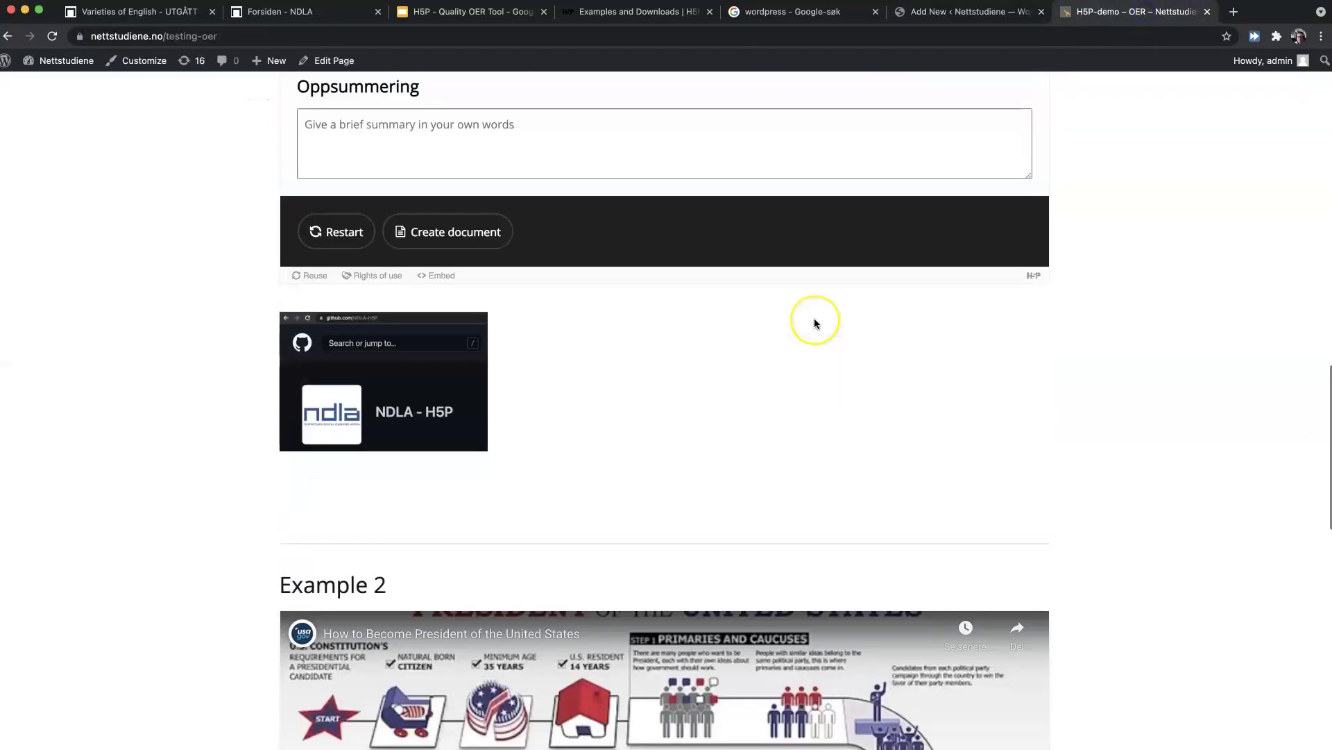
{"action": "scroll", "coordinate": [815, 324], "scroll_direction": "up", "scroll_amount": 3}
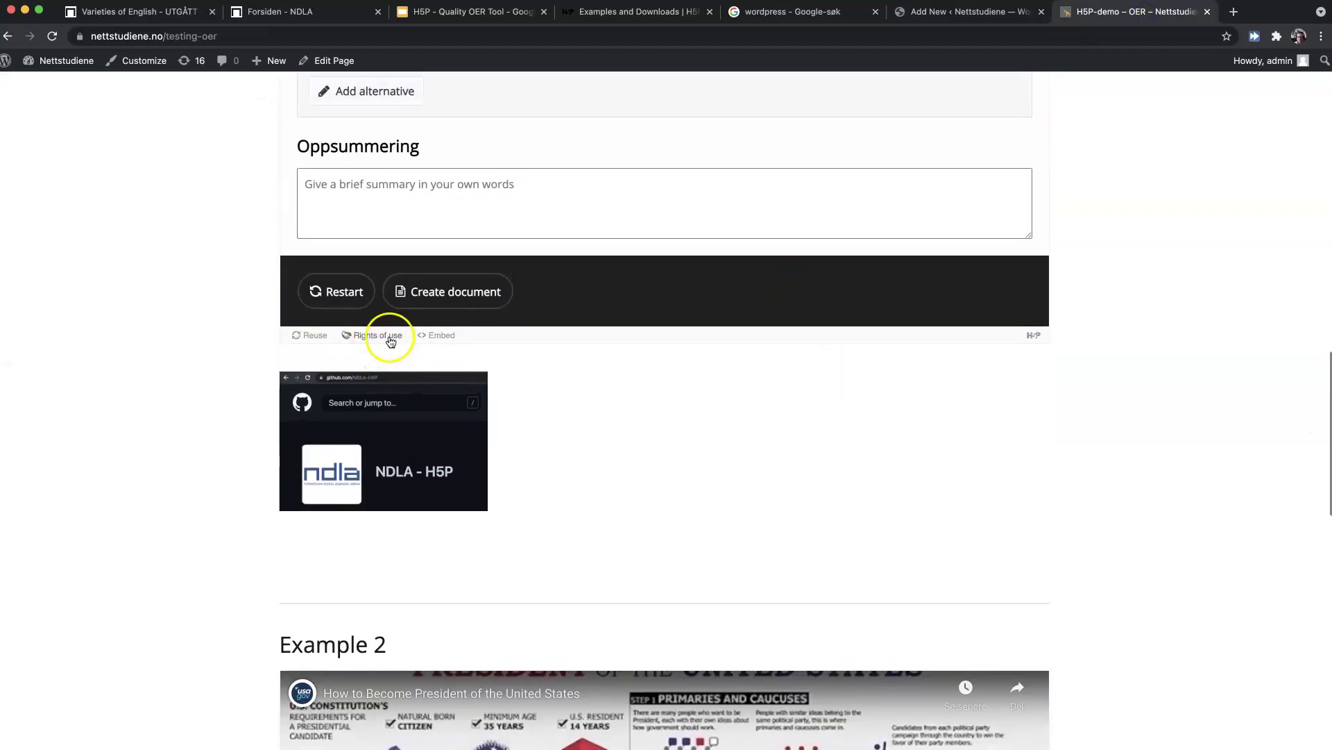
{"action": "left_click", "coordinate": [377, 337]}
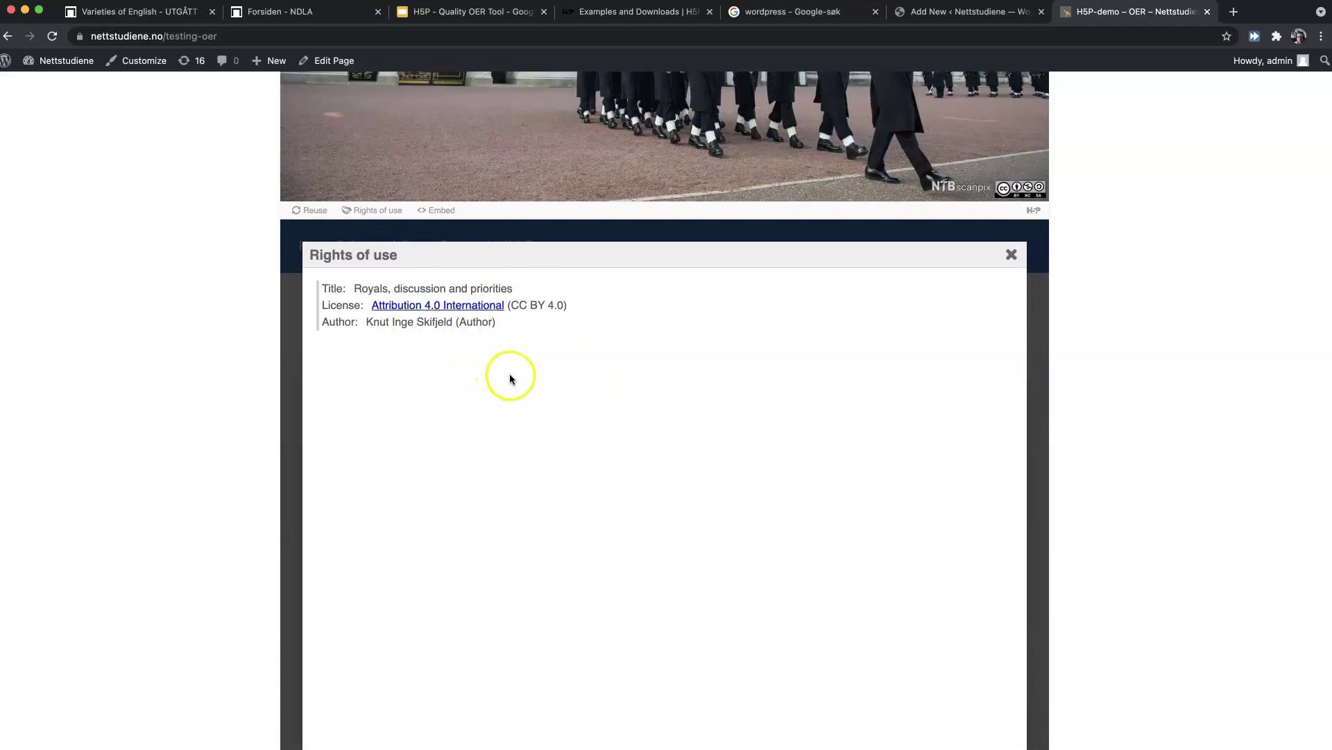
- Open the "Sort the Paragraphs" H5P content for editing and set its metadata license to Attribution (CC BY)
{"action": "left_click", "coordinate": [969, 19]}
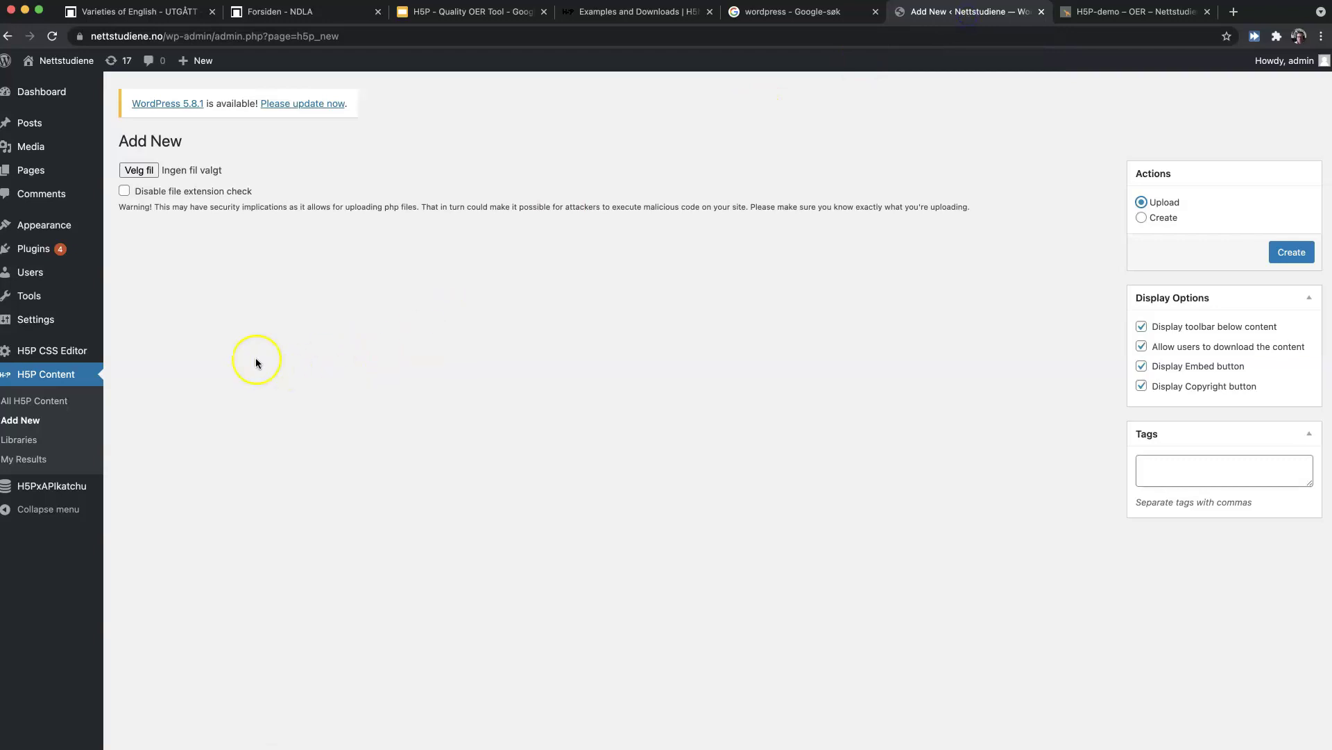
{"action": "left_click", "coordinate": [37, 403]}
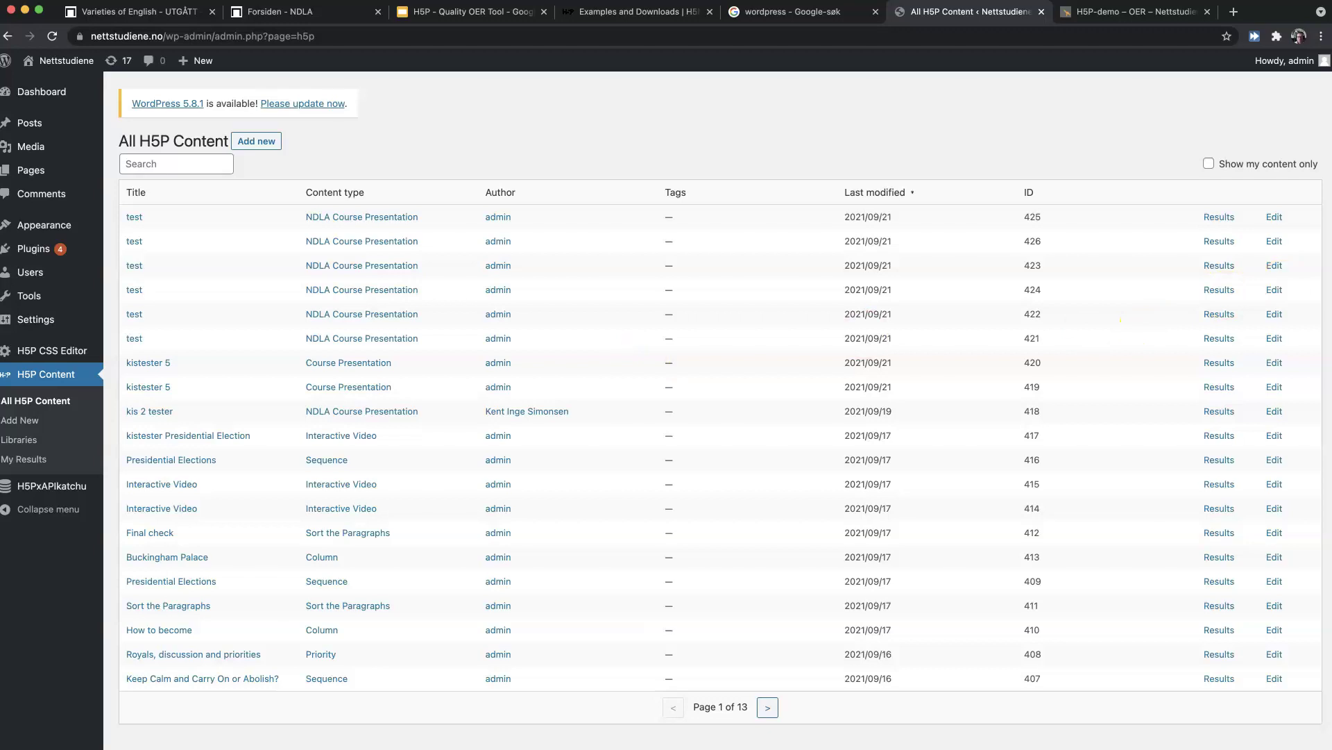
{"action": "left_click", "coordinate": [1274, 606]}
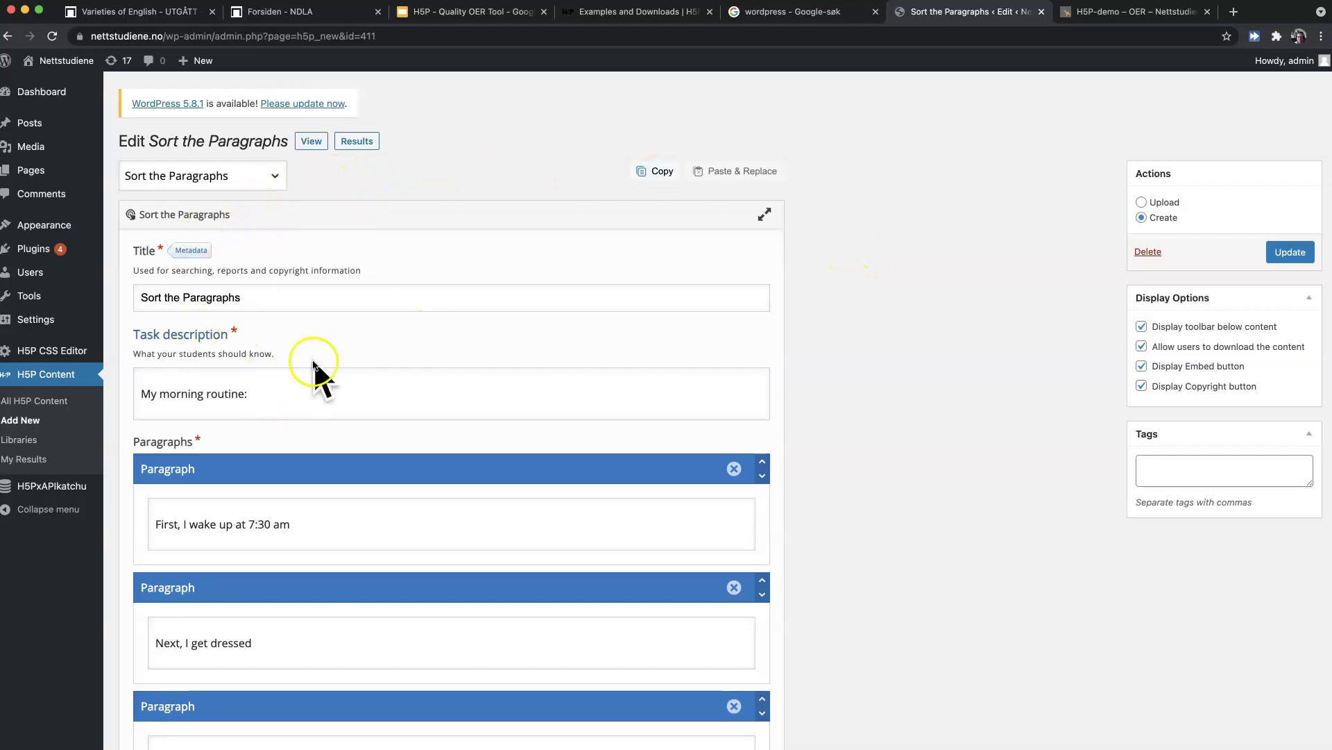
{"action": "left_click", "coordinate": [193, 252]}
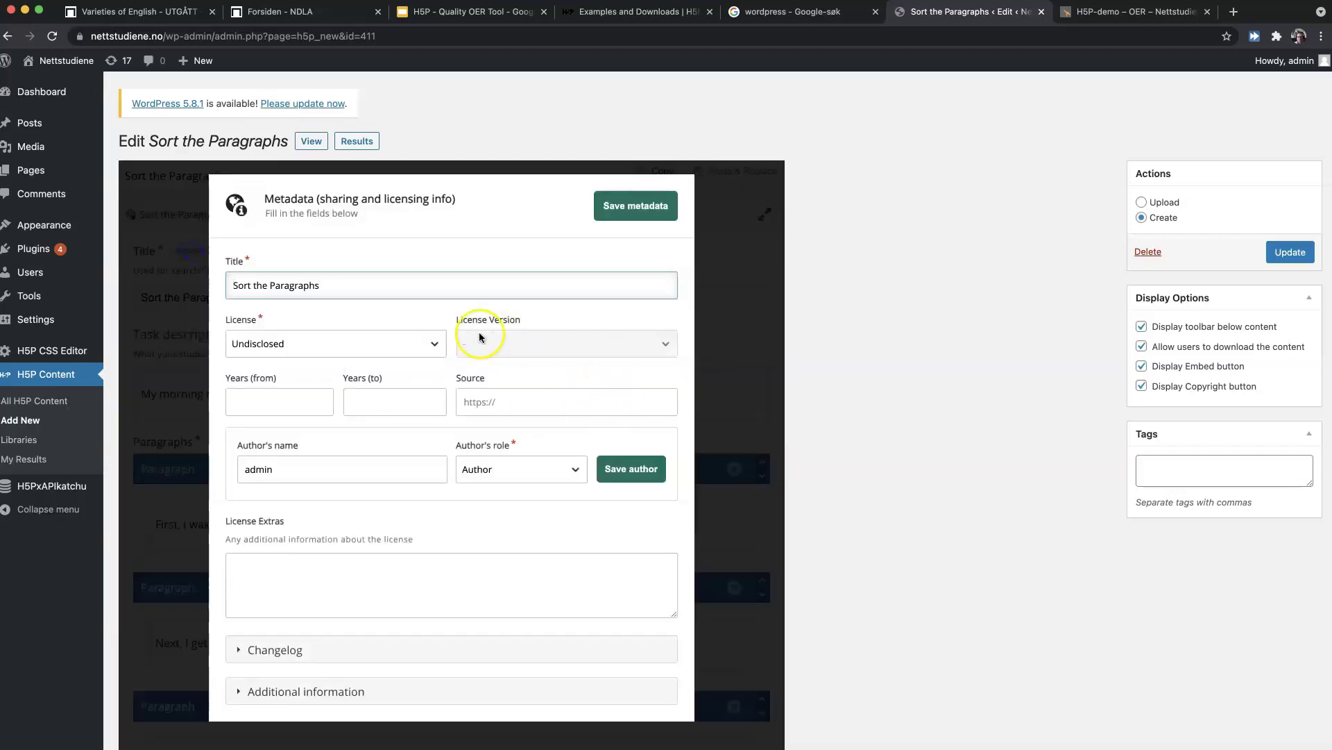
{"action": "left_click", "coordinate": [435, 344]}
{"action": "left_click", "coordinate": [328, 375]}
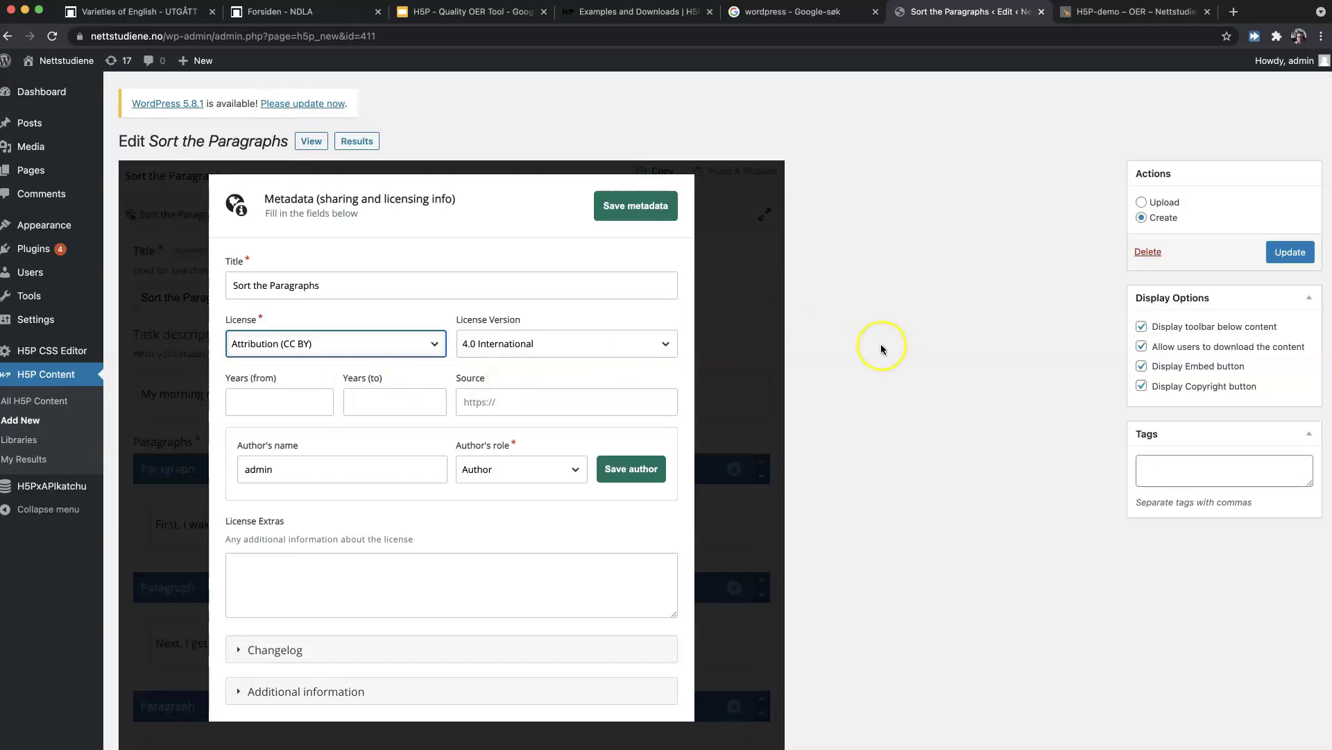
- Back on the H5P-demo page, close the rights information and bring up the embed code of the "Keep Calm and Carry On or Abolish?" activity
{"action": "left_click", "coordinate": [1129, 14]}
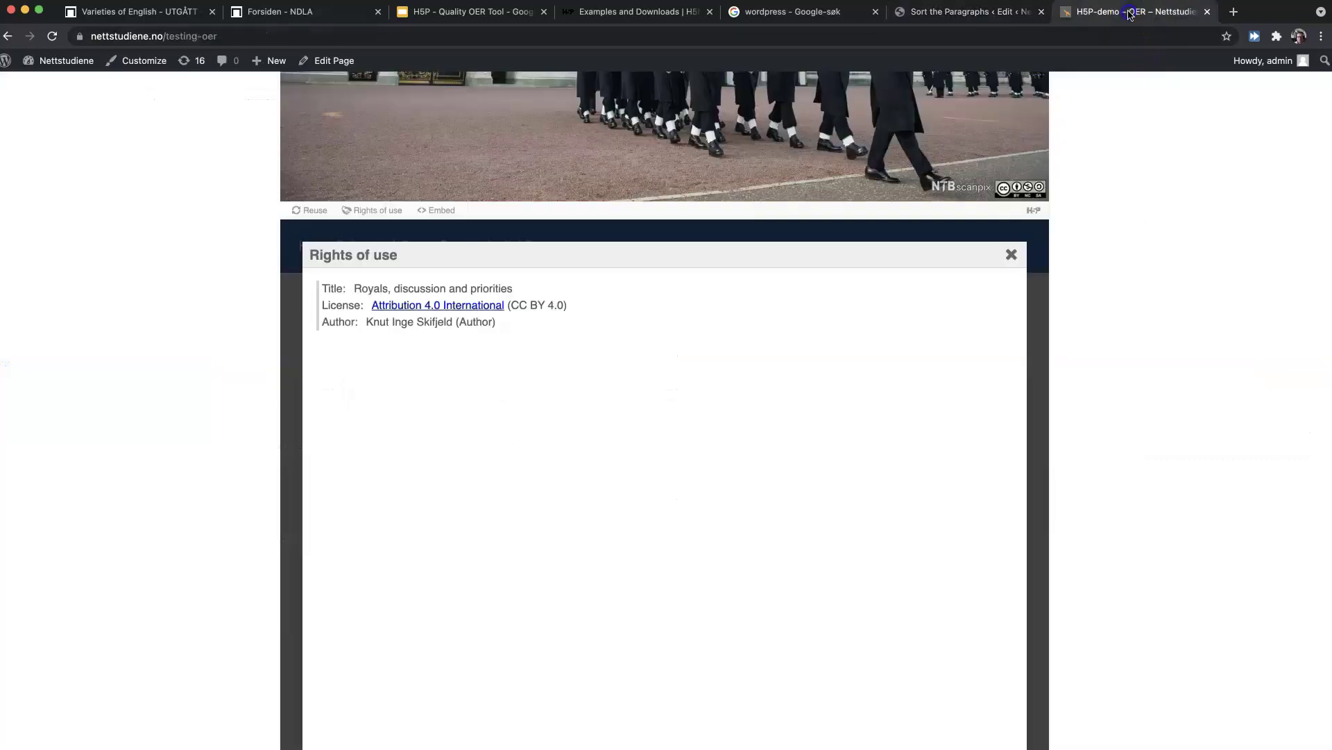
{"action": "left_click", "coordinate": [1011, 254]}
{"action": "scroll", "coordinate": [913, 314], "scroll_direction": "down", "scroll_amount": 5}
{"action": "scroll", "coordinate": [654, 465], "scroll_direction": "down", "scroll_amount": 3}
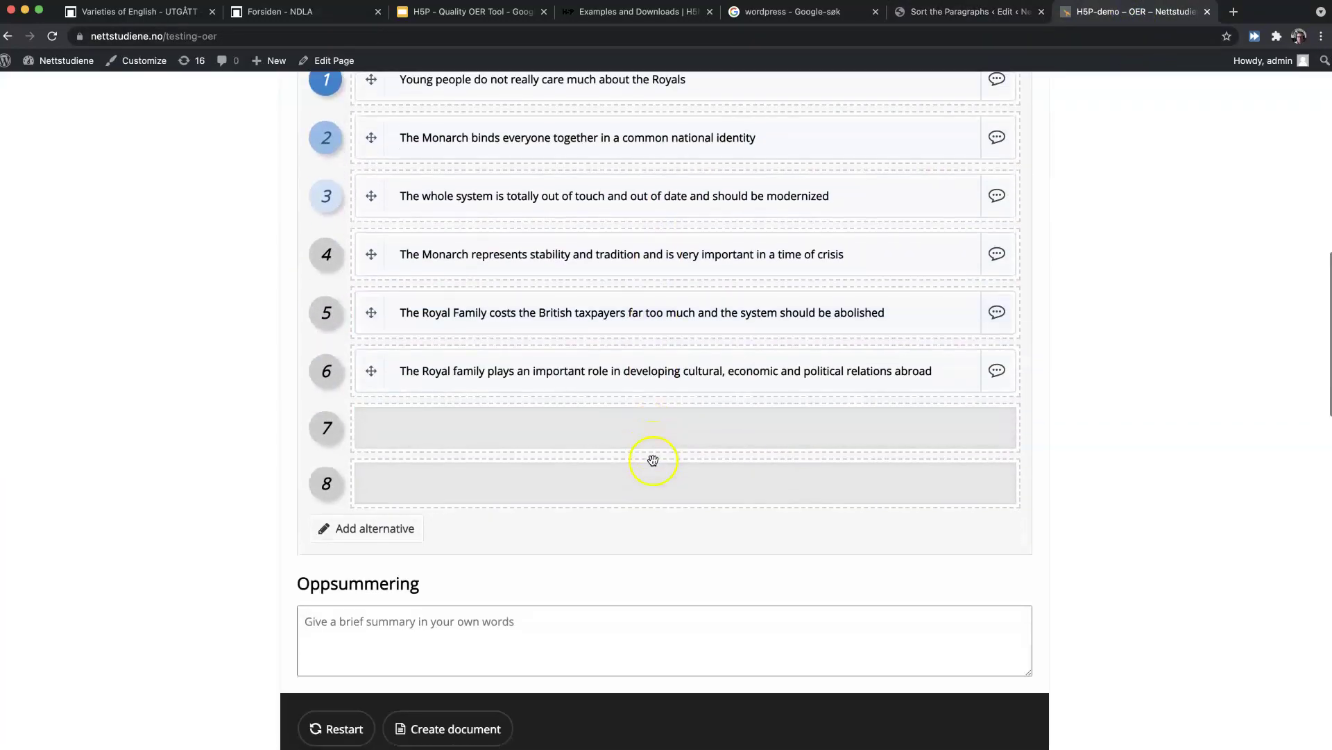
{"action": "scroll", "coordinate": [653, 460], "scroll_direction": "down", "scroll_amount": 5}
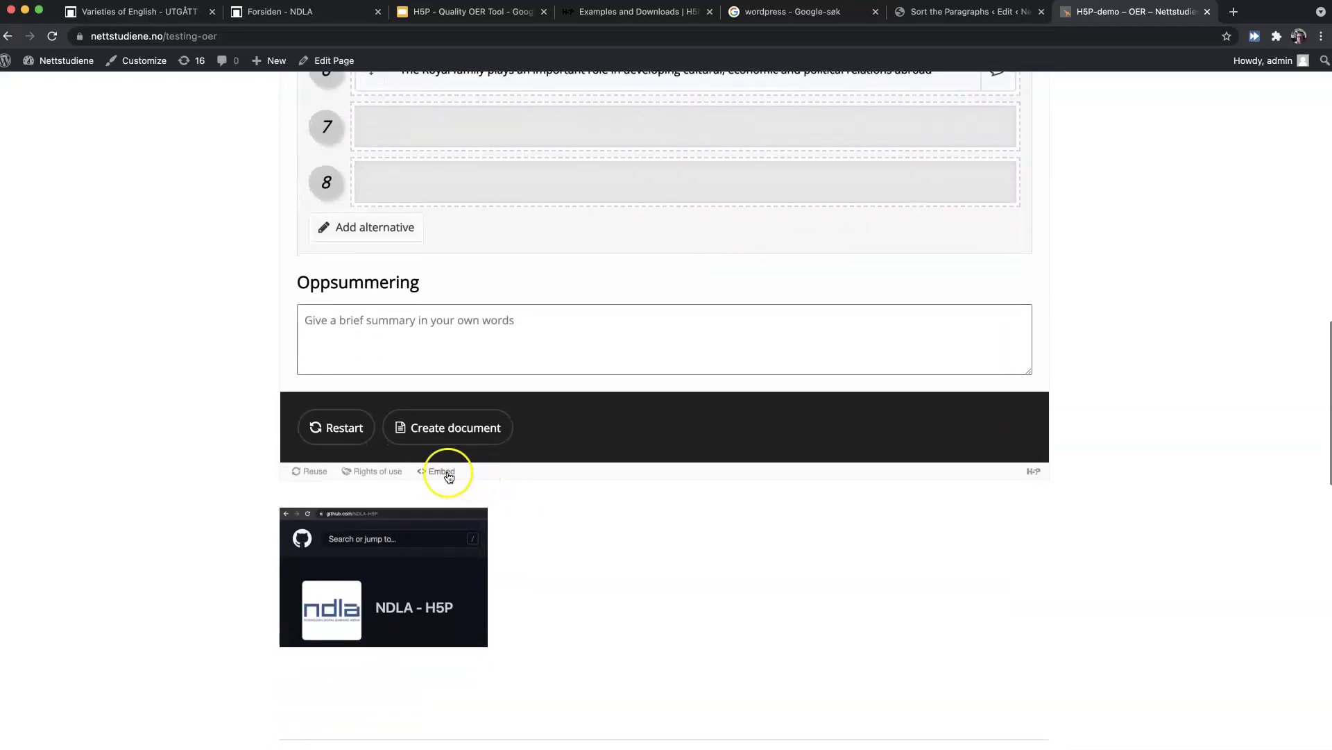
{"action": "left_click", "coordinate": [449, 476]}
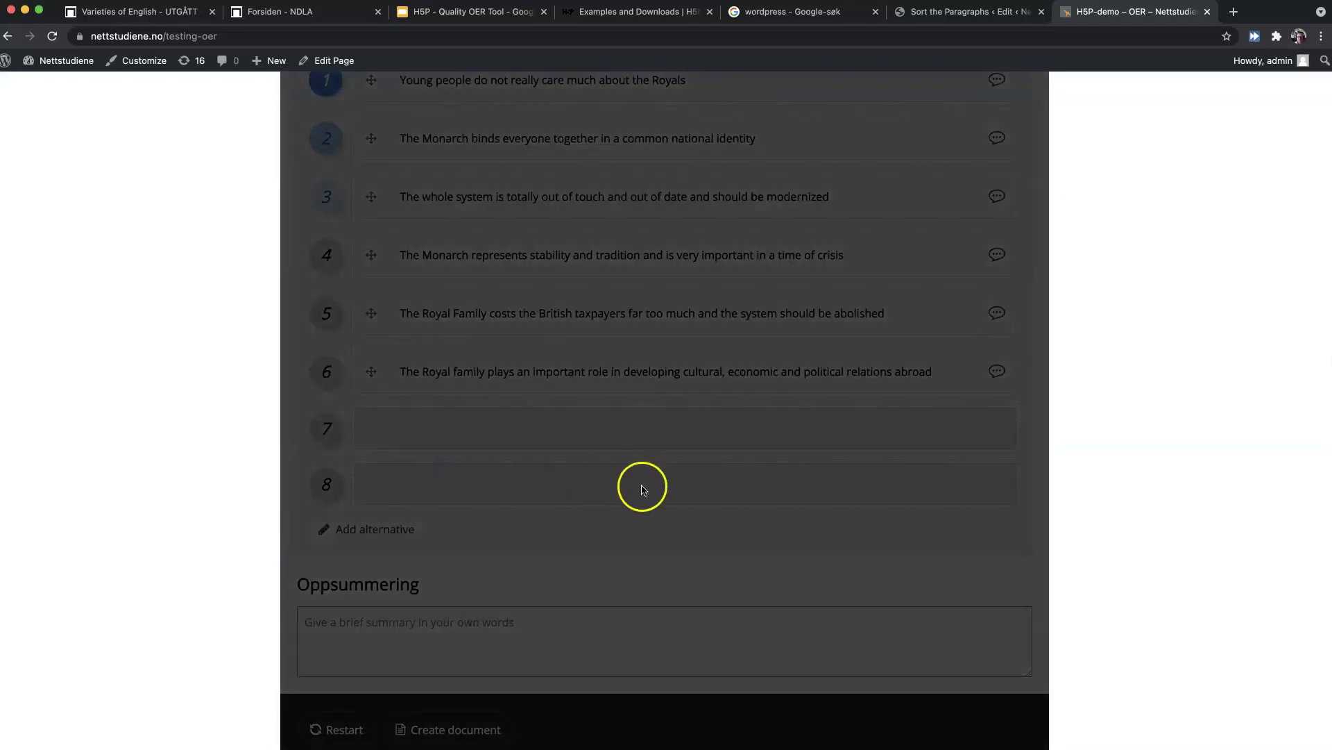
{"action": "scroll", "coordinate": [642, 481], "scroll_direction": "up", "scroll_amount": 6}
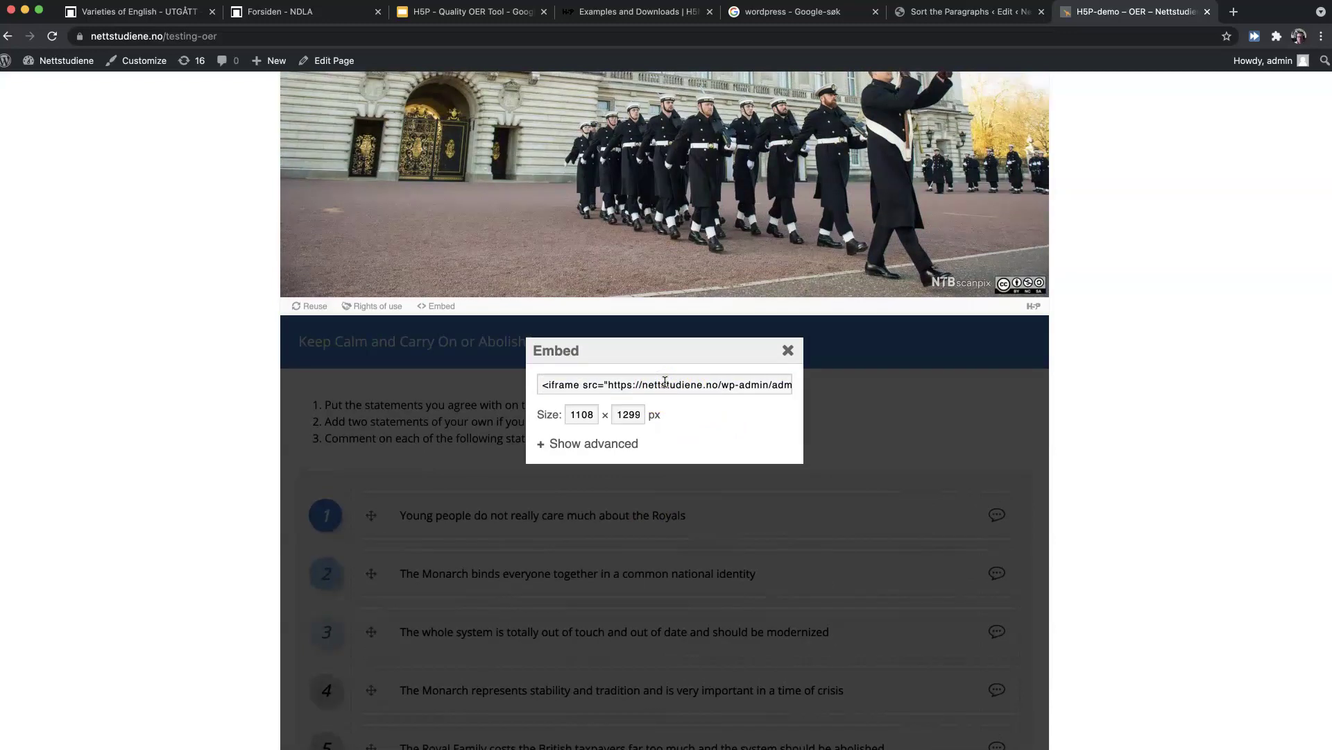
{"action": "left_click", "coordinate": [665, 381]}
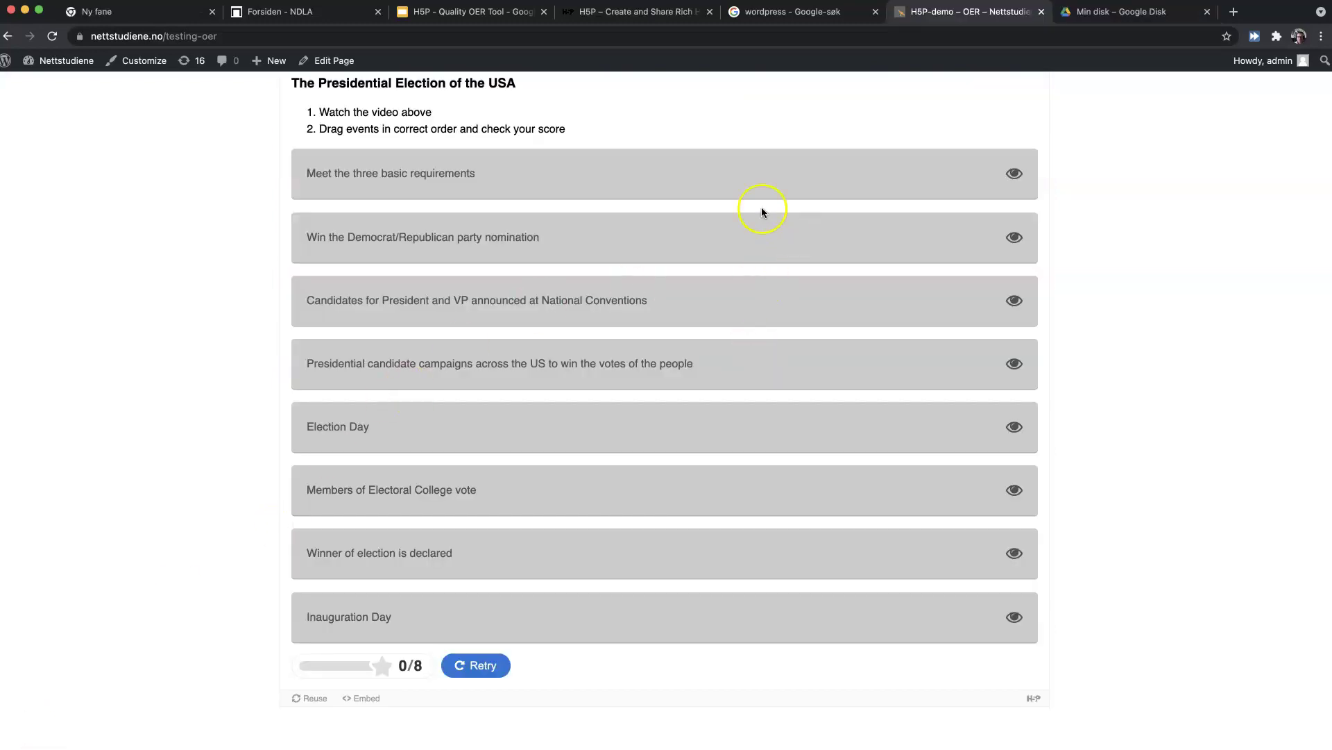
- Open Examples & downloads on h5p.org and look through the featured resources and the full range of content types
{"action": "left_click", "coordinate": [614, 14]}
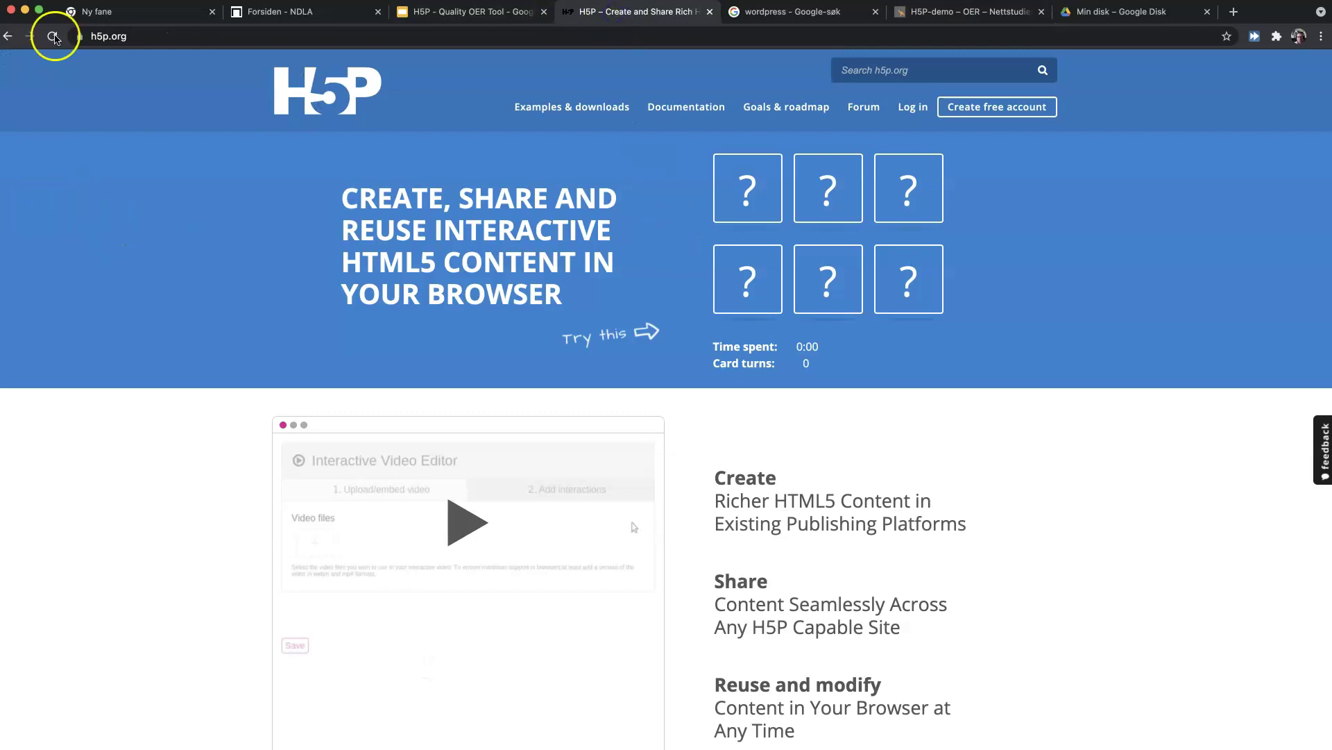
{"action": "left_click", "coordinate": [130, 36]}
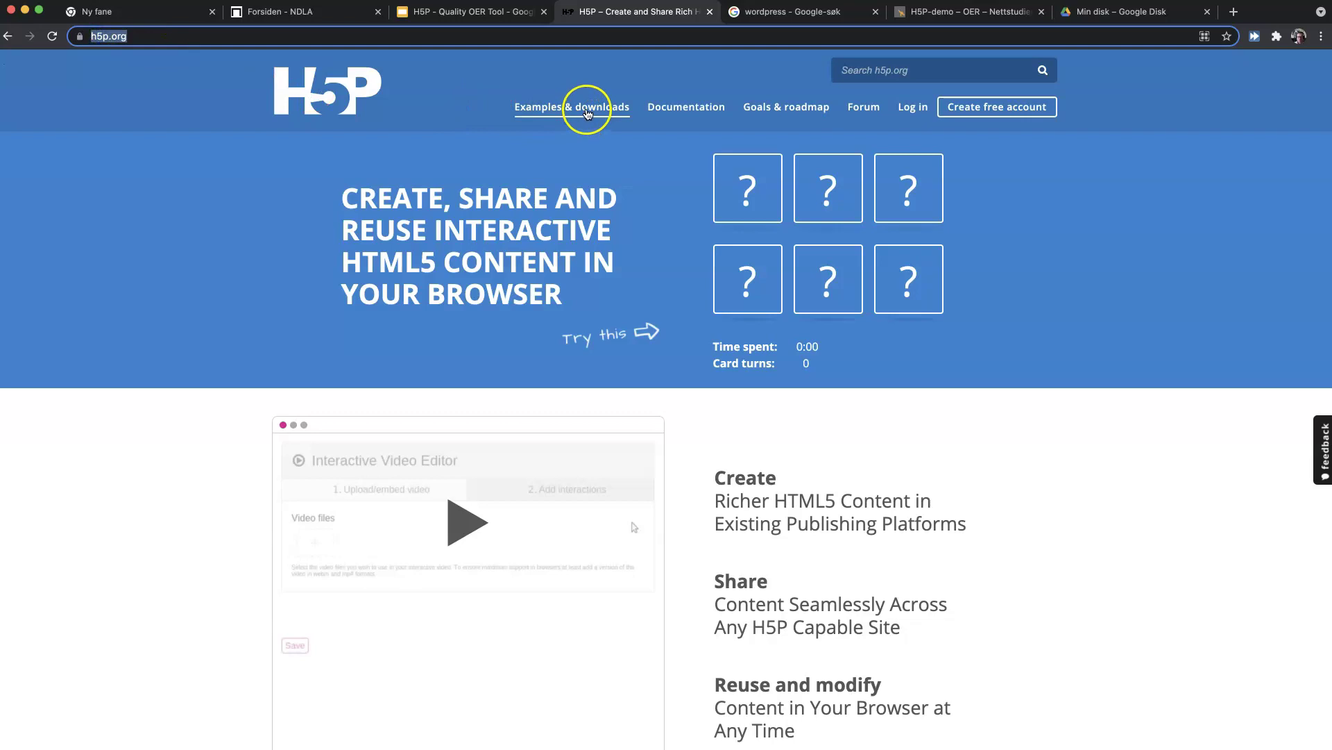
{"action": "left_click", "coordinate": [587, 113]}
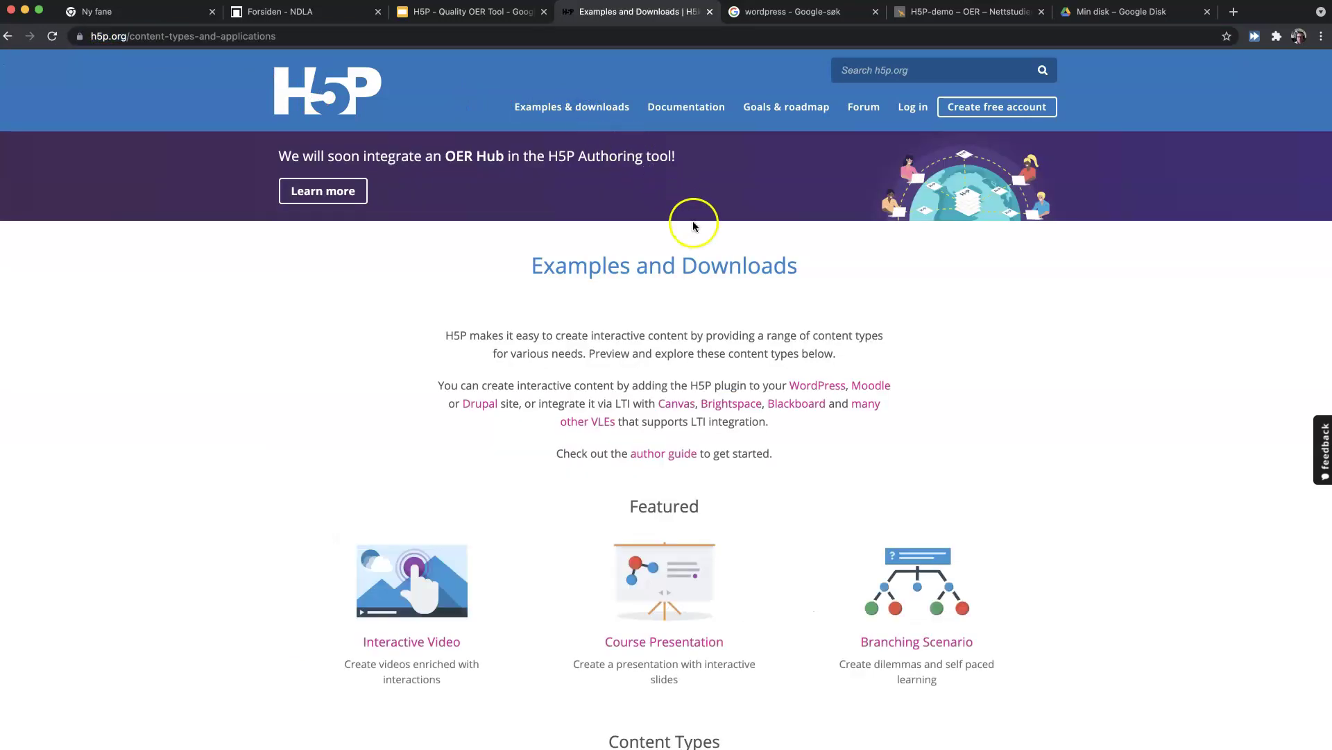
{"action": "scroll", "coordinate": [693, 264], "scroll_direction": "down", "scroll_amount": 5}
{"action": "scroll", "coordinate": [705, 279], "scroll_direction": "down", "scroll_amount": 2}
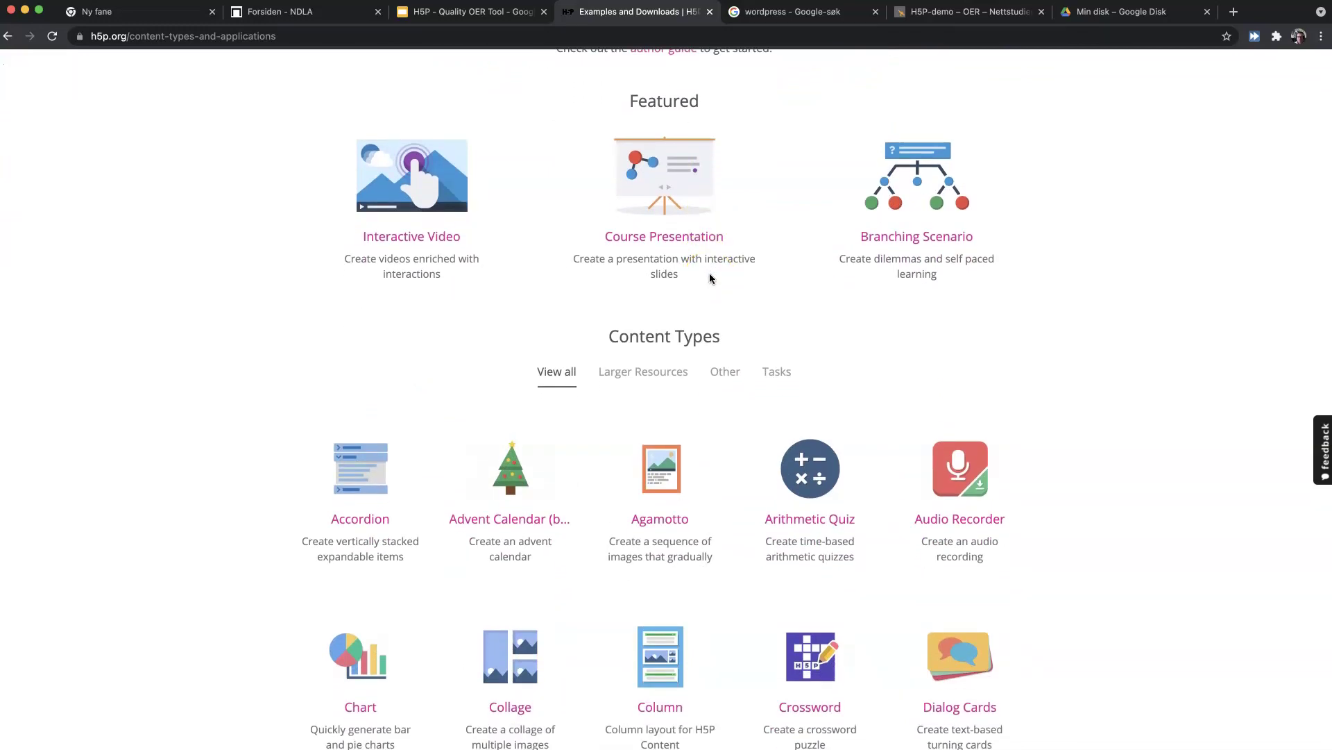
{"action": "scroll", "coordinate": [710, 278], "scroll_direction": "down", "scroll_amount": 4}
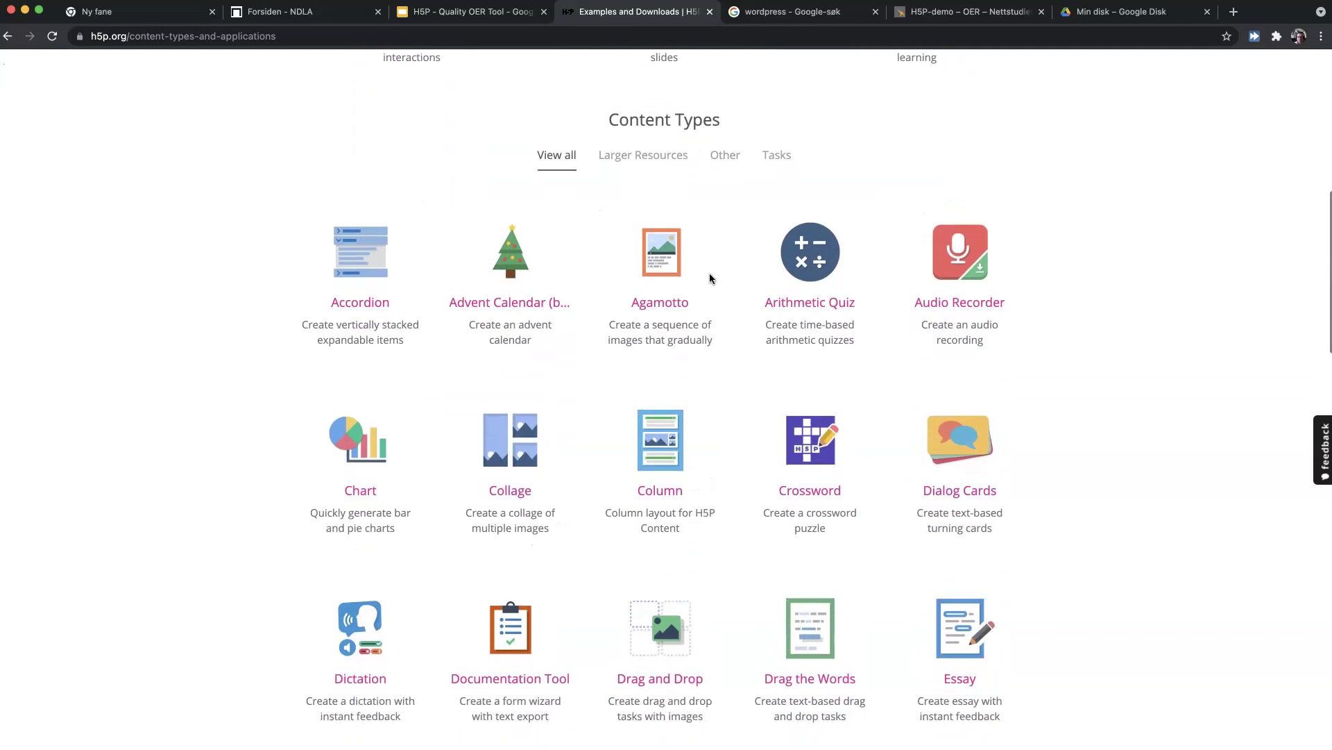
{"action": "scroll", "coordinate": [710, 279], "scroll_direction": "down", "scroll_amount": 20}
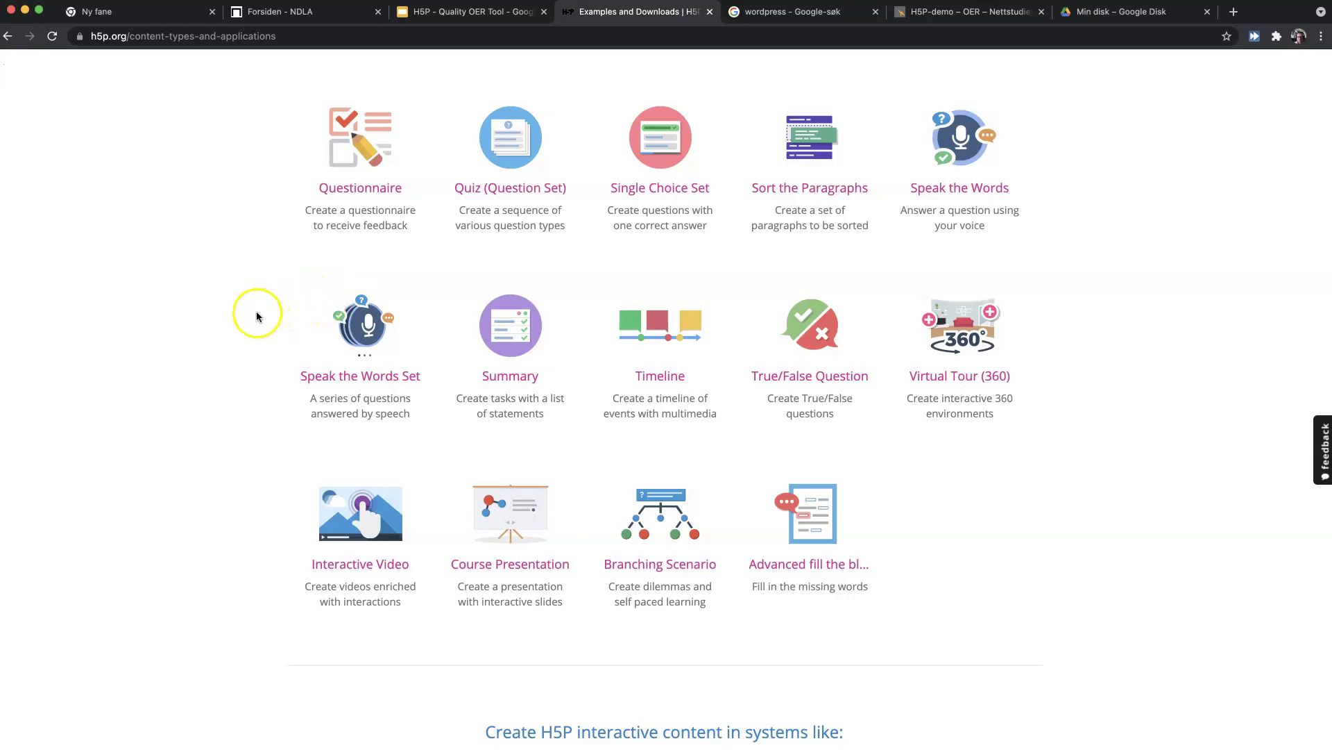
- Go back through the H5P content types to the featured resources on the Examples and Downloads page
{"action": "scroll", "coordinate": [224, 321], "scroll_direction": "up", "scroll_amount": 15}
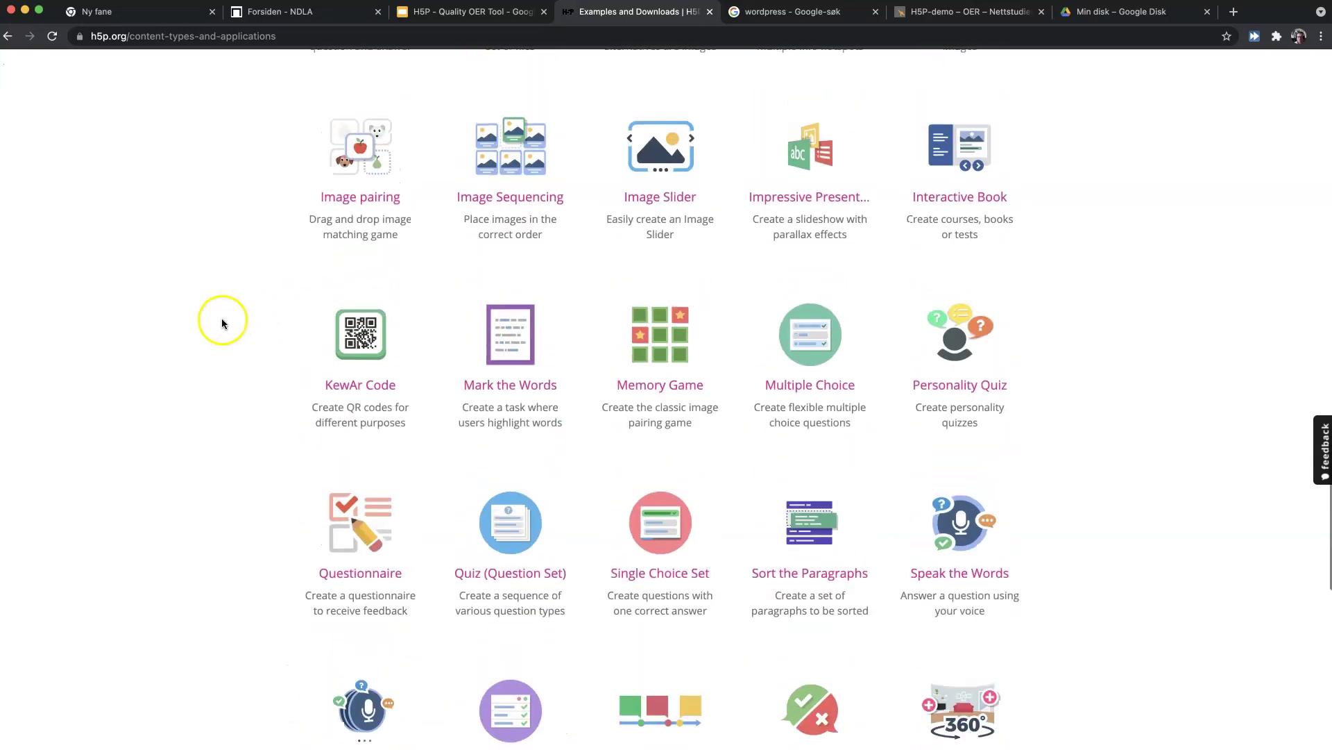
{"action": "scroll", "coordinate": [223, 323], "scroll_direction": "up", "scroll_amount": 3}
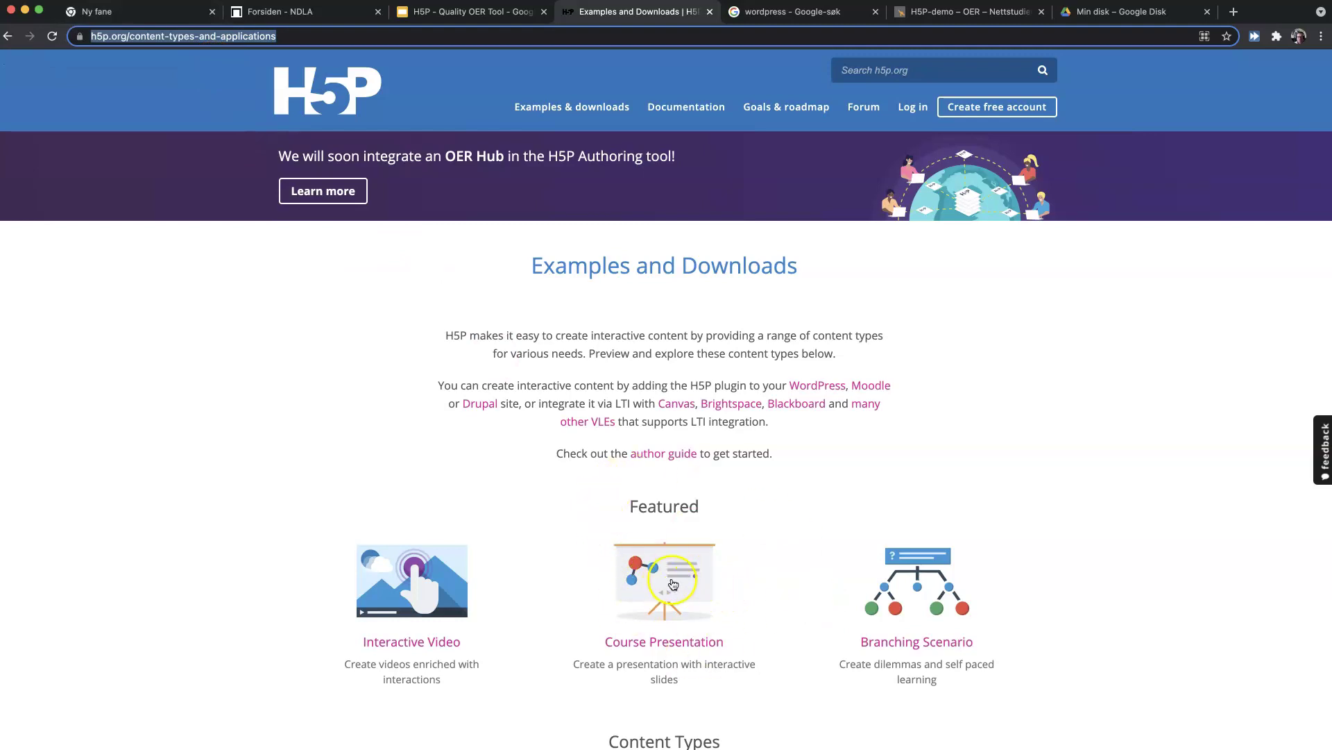
{"action": "scroll", "coordinate": [672, 583], "scroll_direction": "down", "scroll_amount": 3}
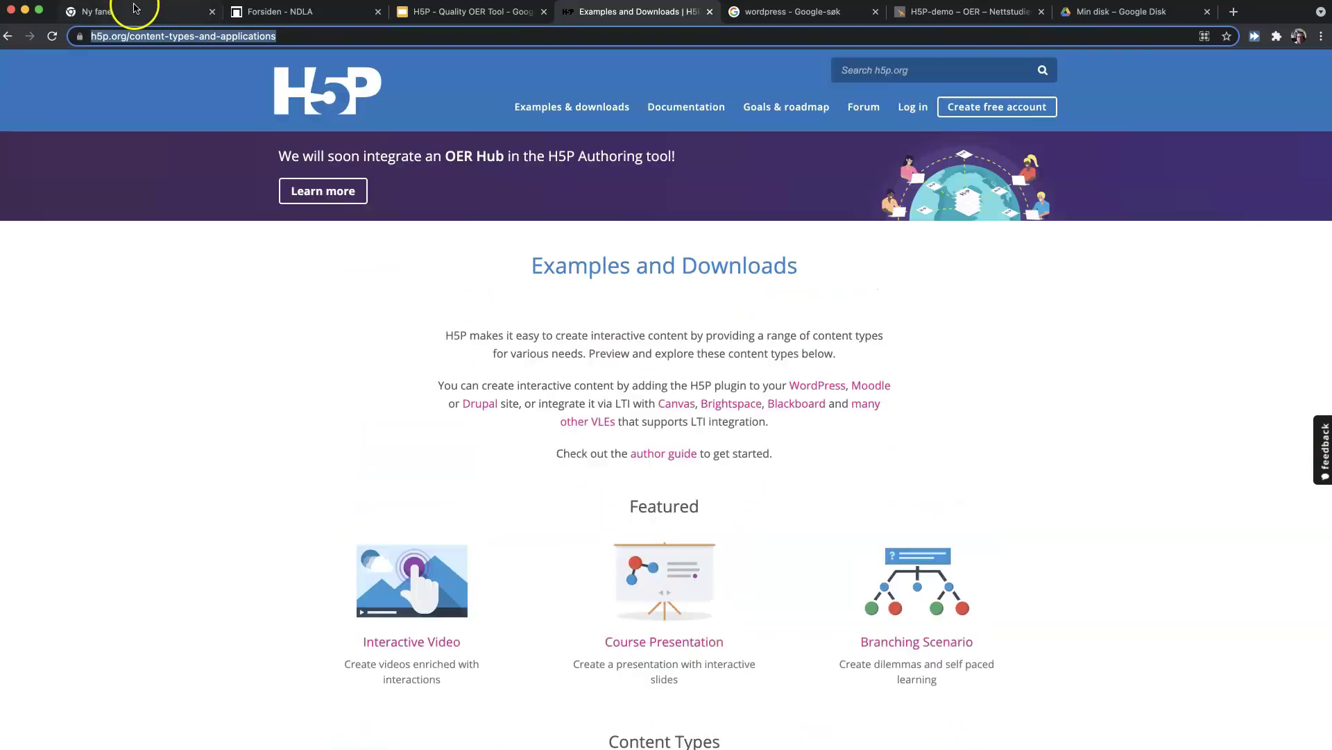
- Search Google for "varieties of english ndla" and open the first NDLA resource, "Varieties of English"
{"action": "left_click", "coordinate": [136, 8]}
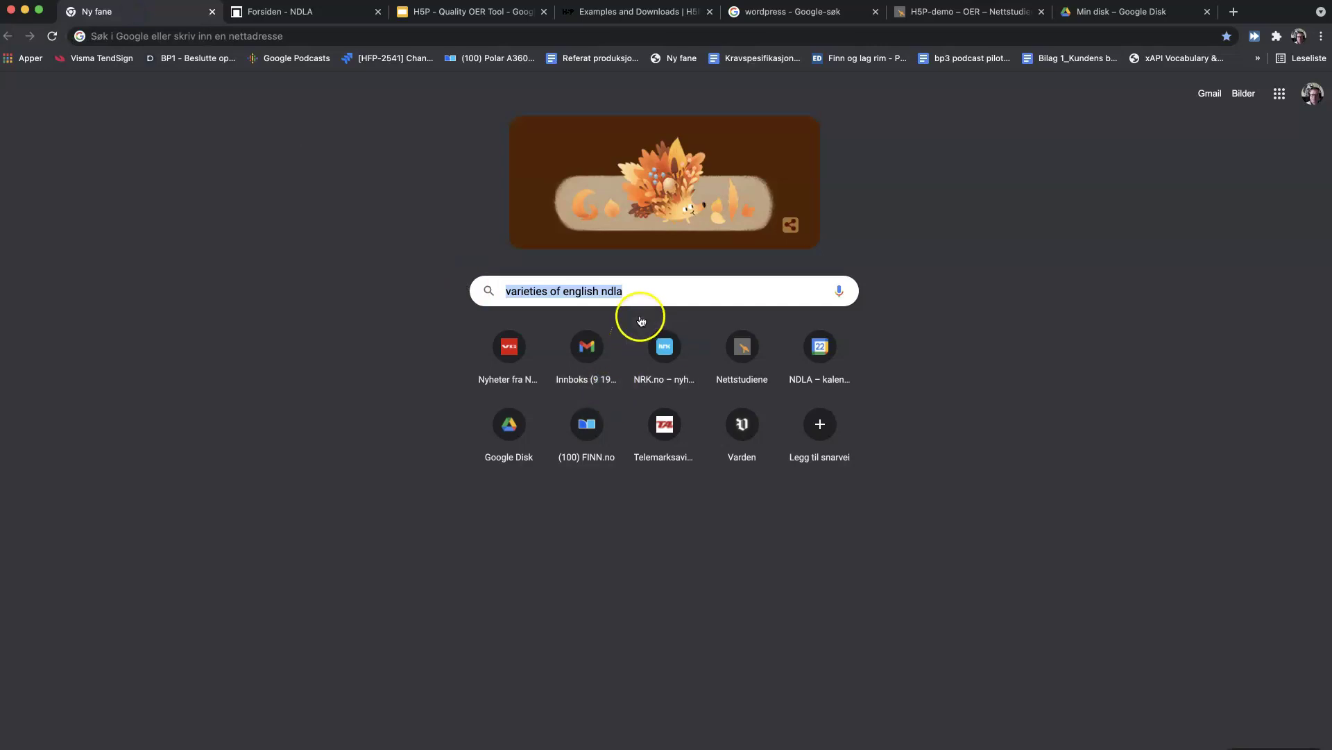
{"action": "left_click", "coordinate": [649, 290]}
{"action": "key", "text": "Return"}
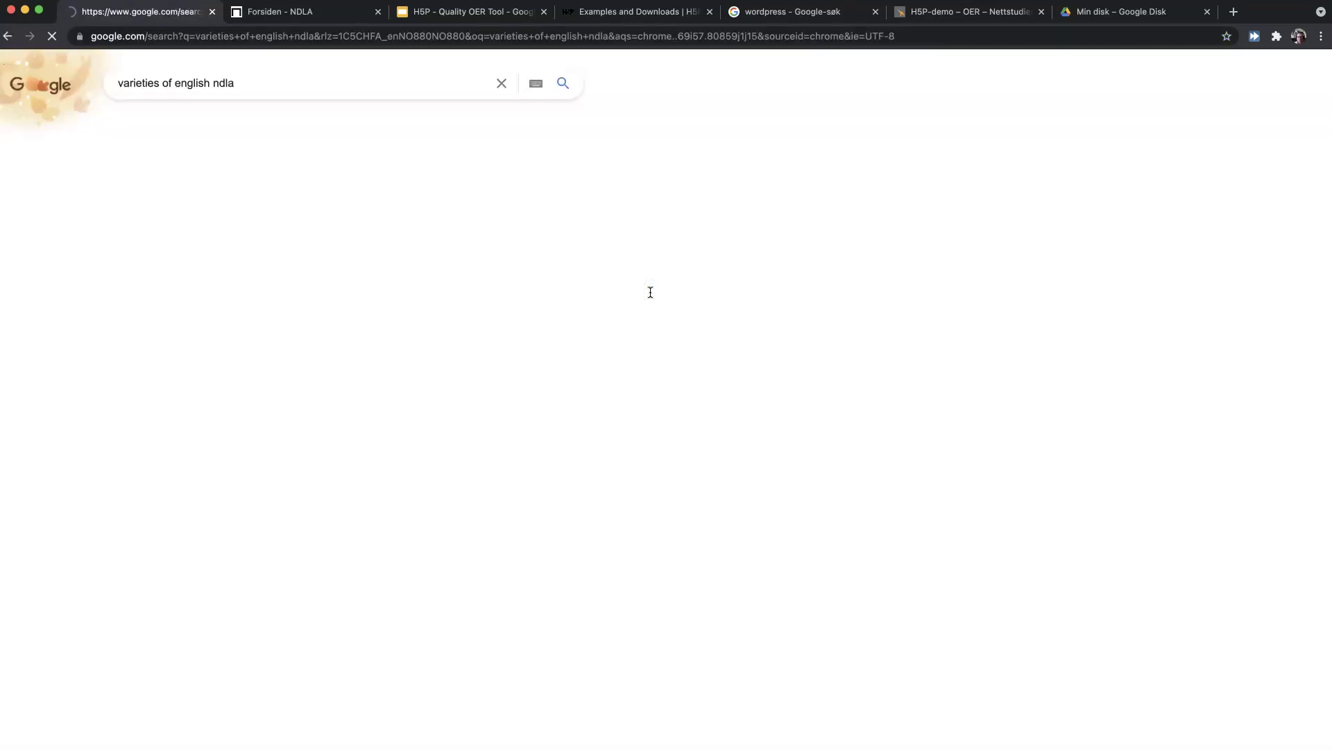
{"action": "left_click", "coordinate": [367, 201]}
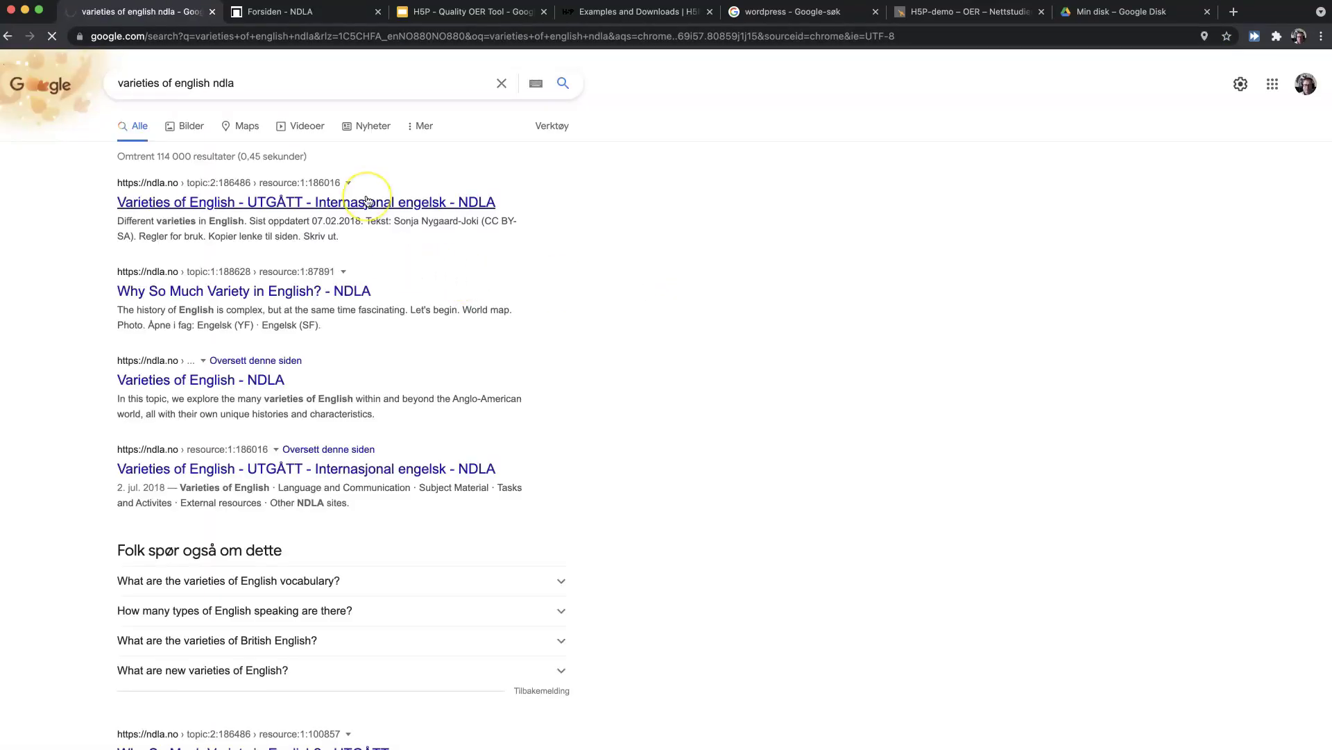
{"action": "left_click", "coordinate": [667, 386]}
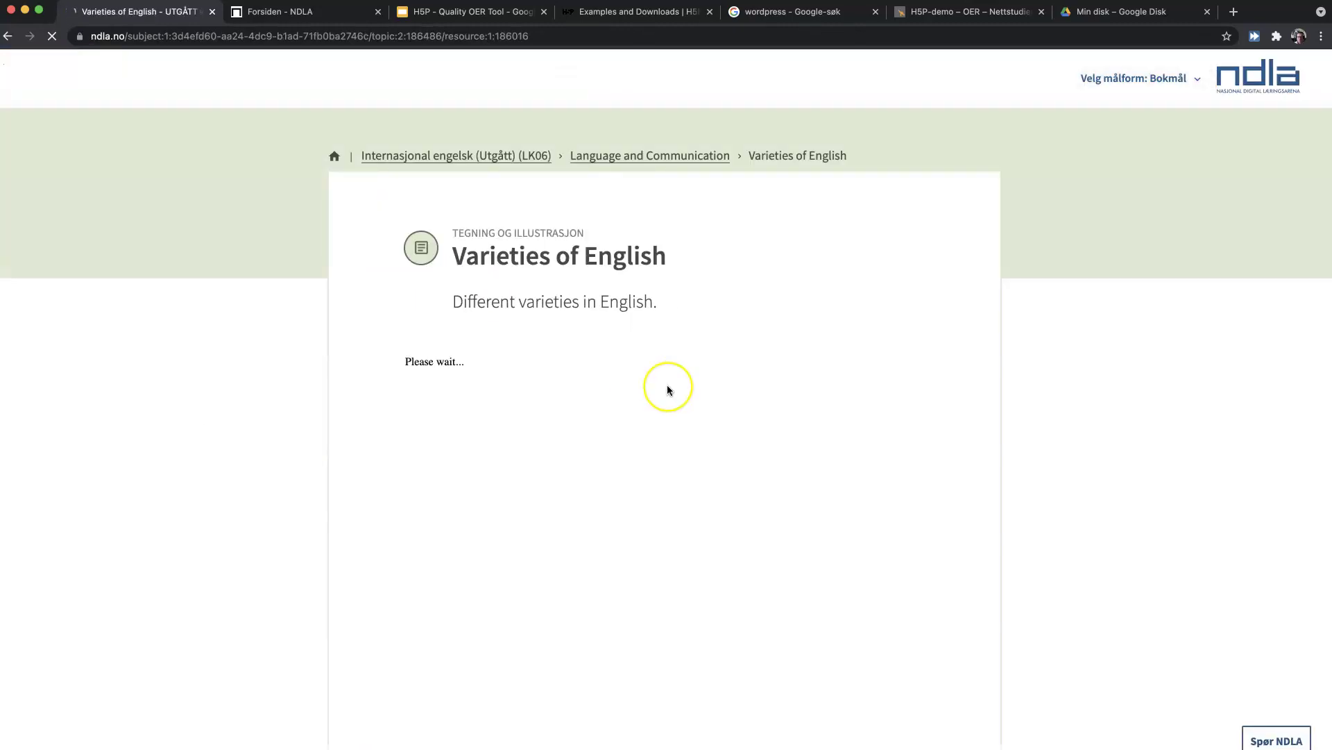
{"action": "scroll", "coordinate": [668, 390], "scroll_direction": "down", "scroll_amount": 3}
{"action": "scroll", "coordinate": [667, 390], "scroll_direction": "down", "scroll_amount": 3}
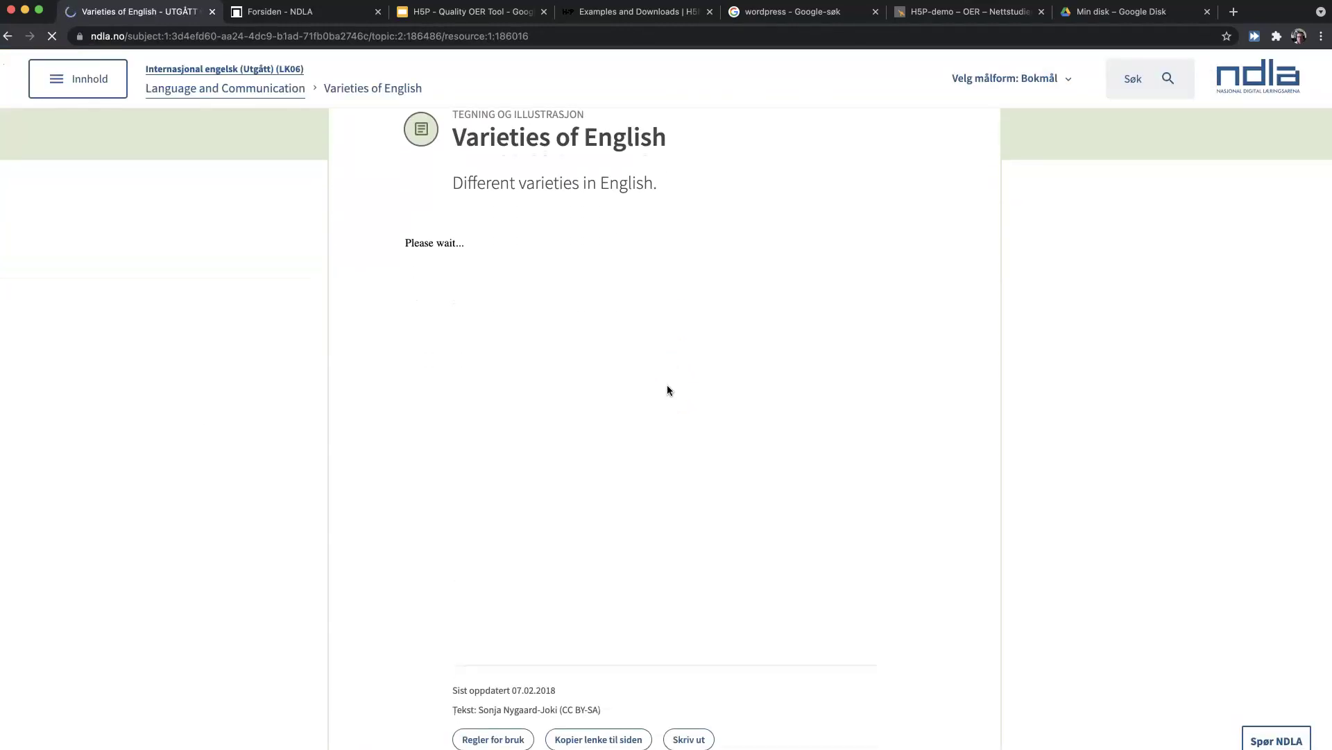
- In the interactive world map, go to British Isles and Glasgow, view the pronunciation examples, and return to the Lowland Scots description
{"action": "left_click", "coordinate": [921, 462]}
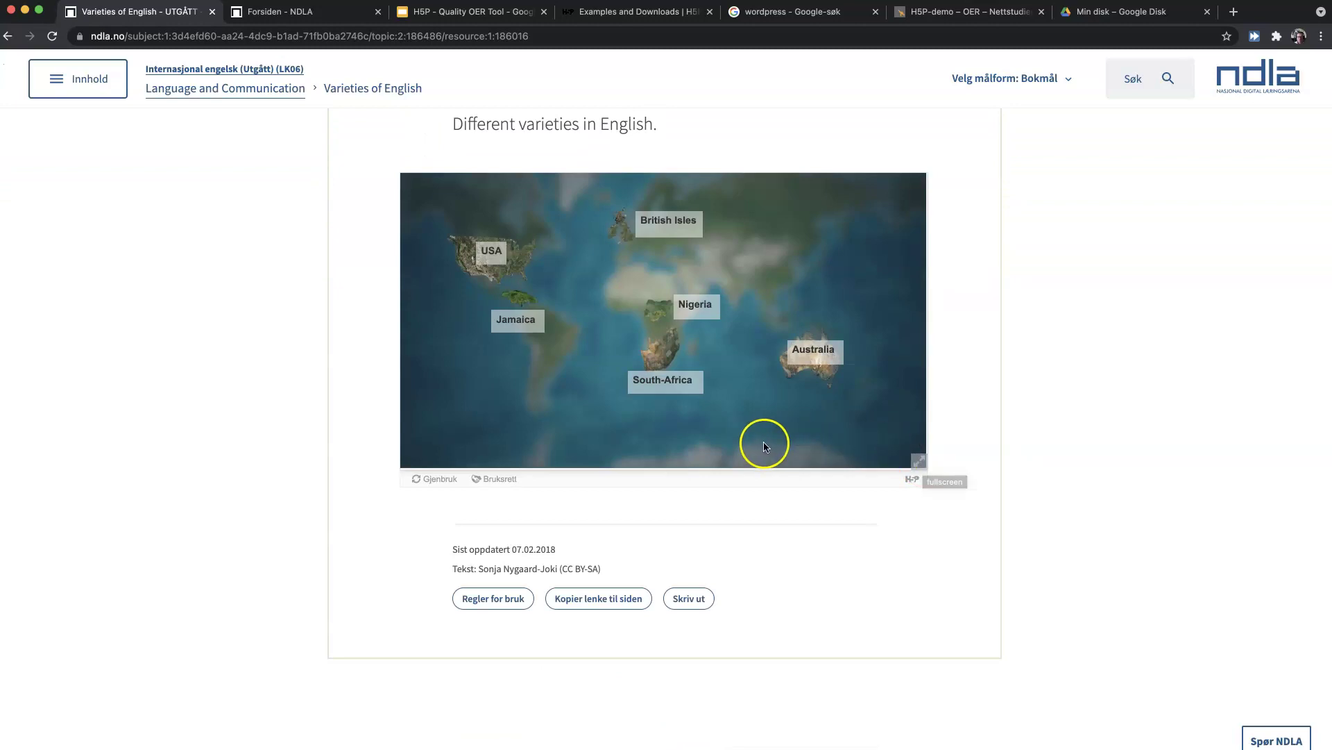
{"action": "left_click", "coordinate": [663, 229]}
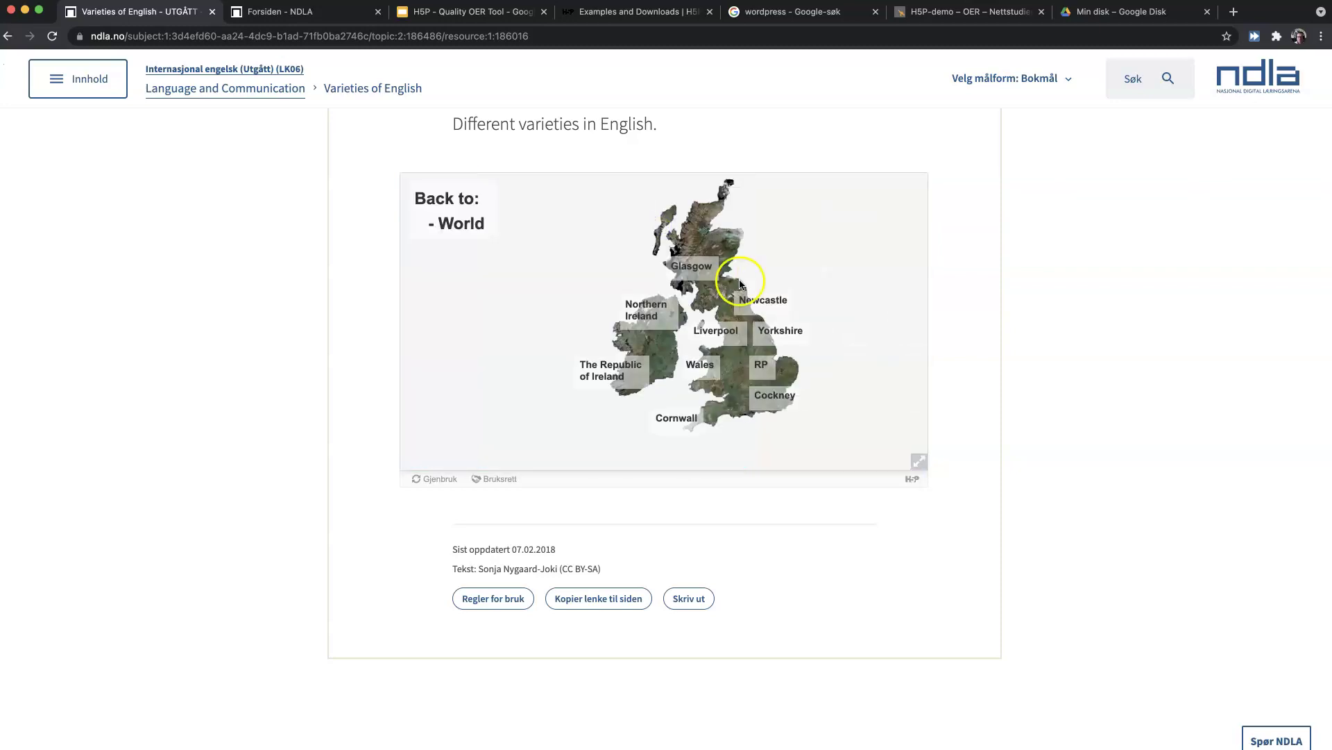
{"action": "left_click", "coordinate": [696, 269]}
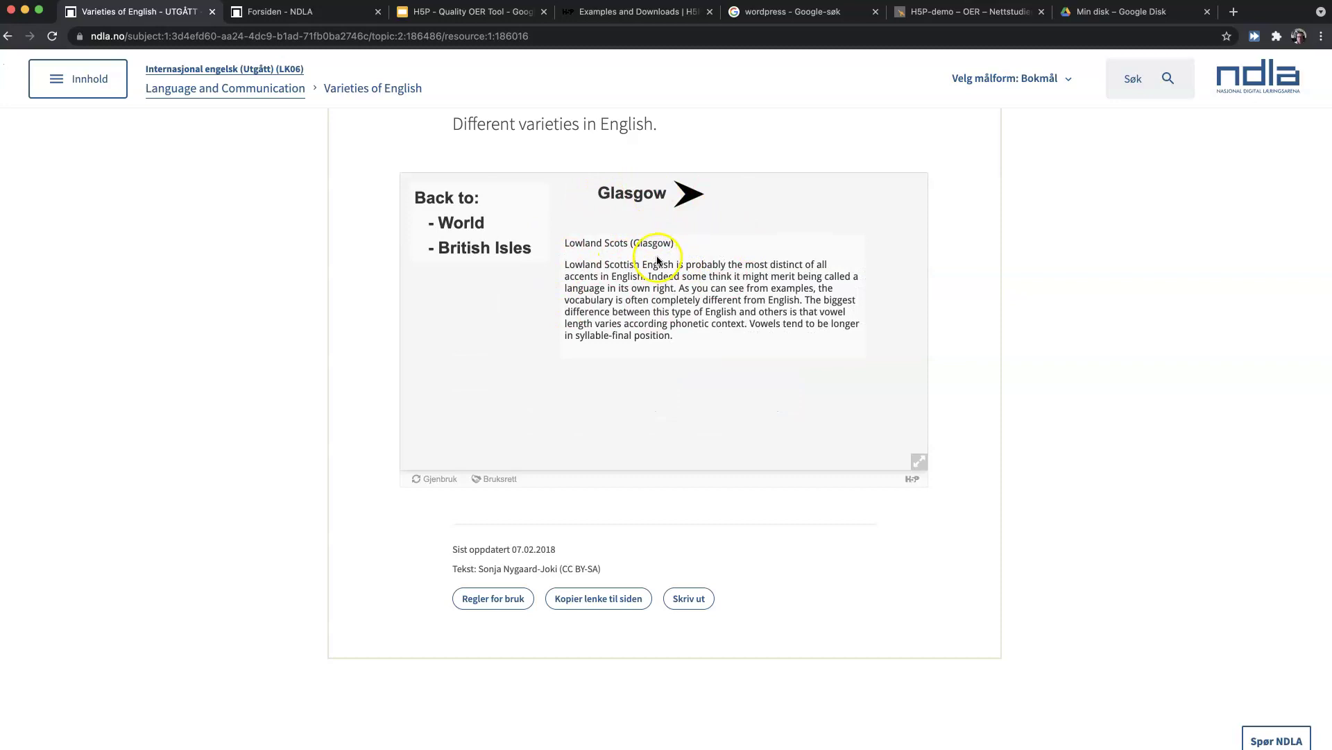
{"action": "left_click", "coordinate": [692, 202]}
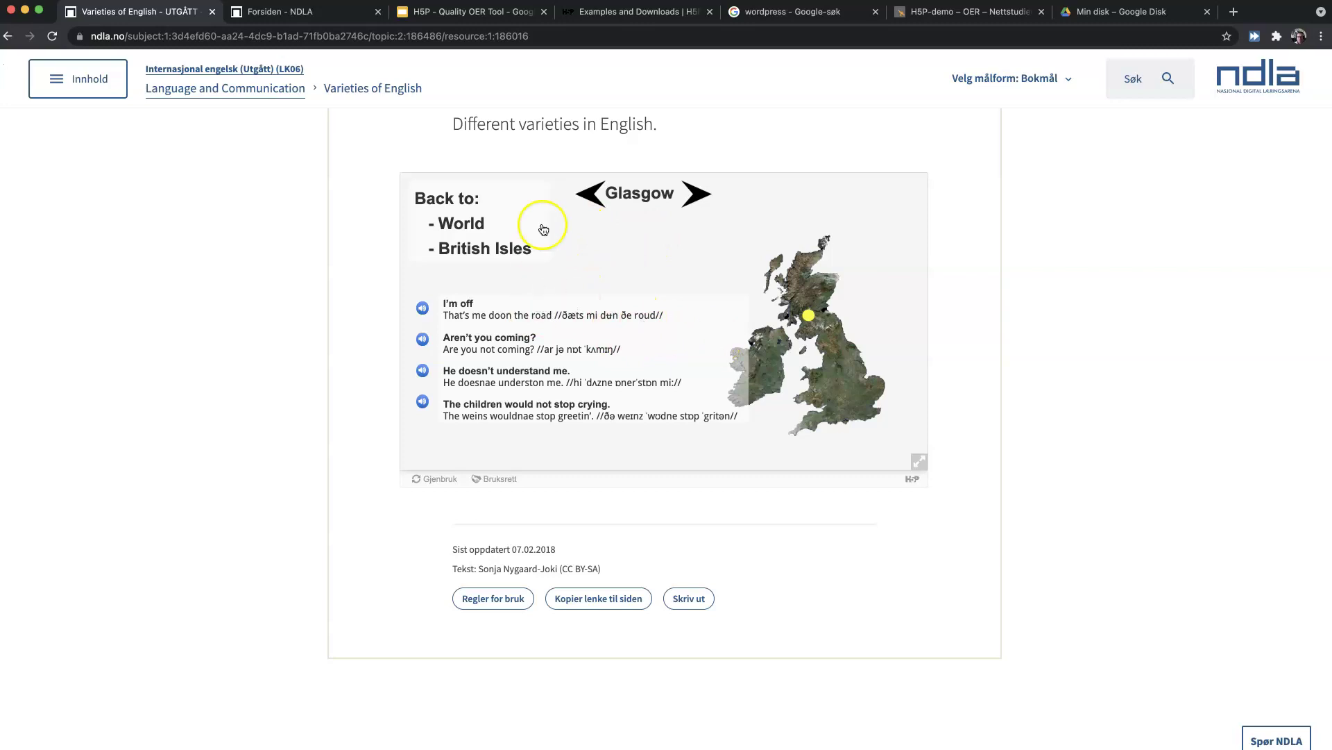
{"action": "left_click", "coordinate": [594, 193]}
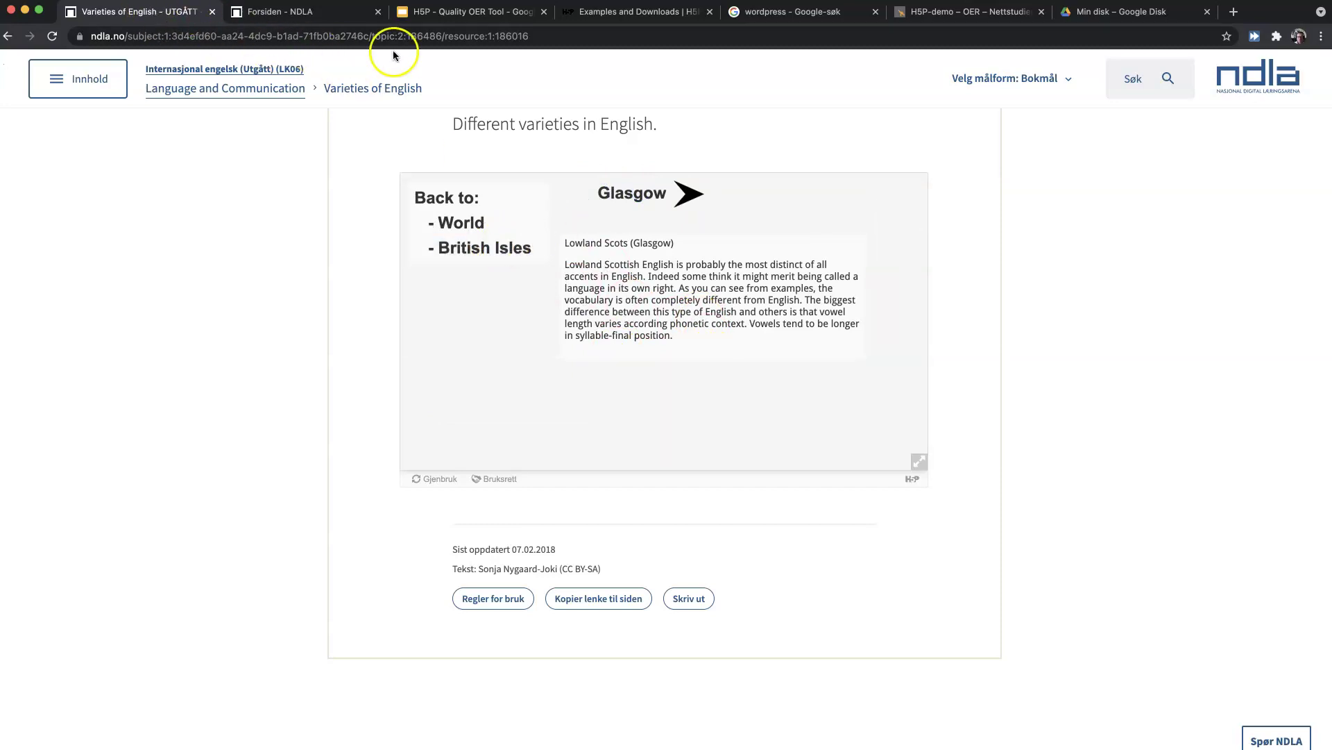
- Back on the h5p.org Examples and Downloads page, view the featured Course Presentation and Branching Scenario content types
{"action": "left_click", "coordinate": [665, 14]}
{"action": "scroll", "coordinate": [726, 324], "scroll_direction": "down", "scroll_amount": 4}
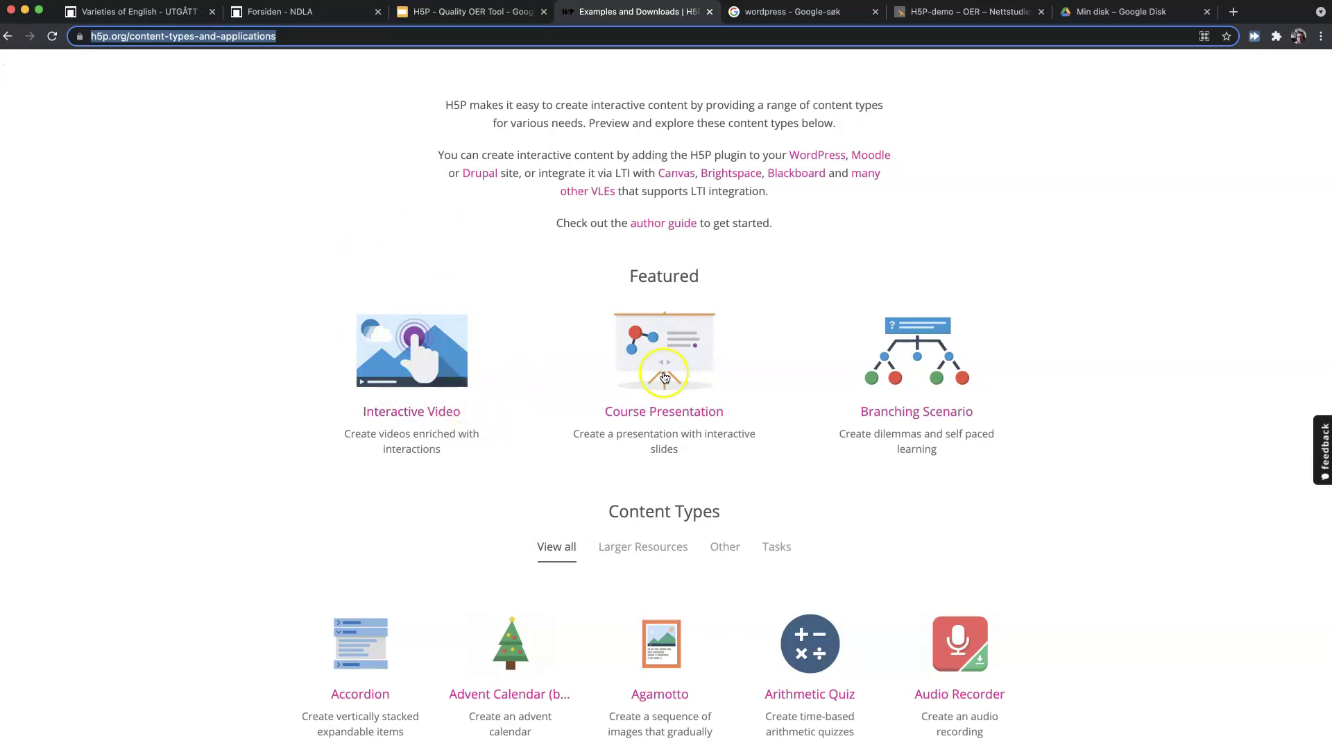
{"action": "left_click", "coordinate": [941, 375]}
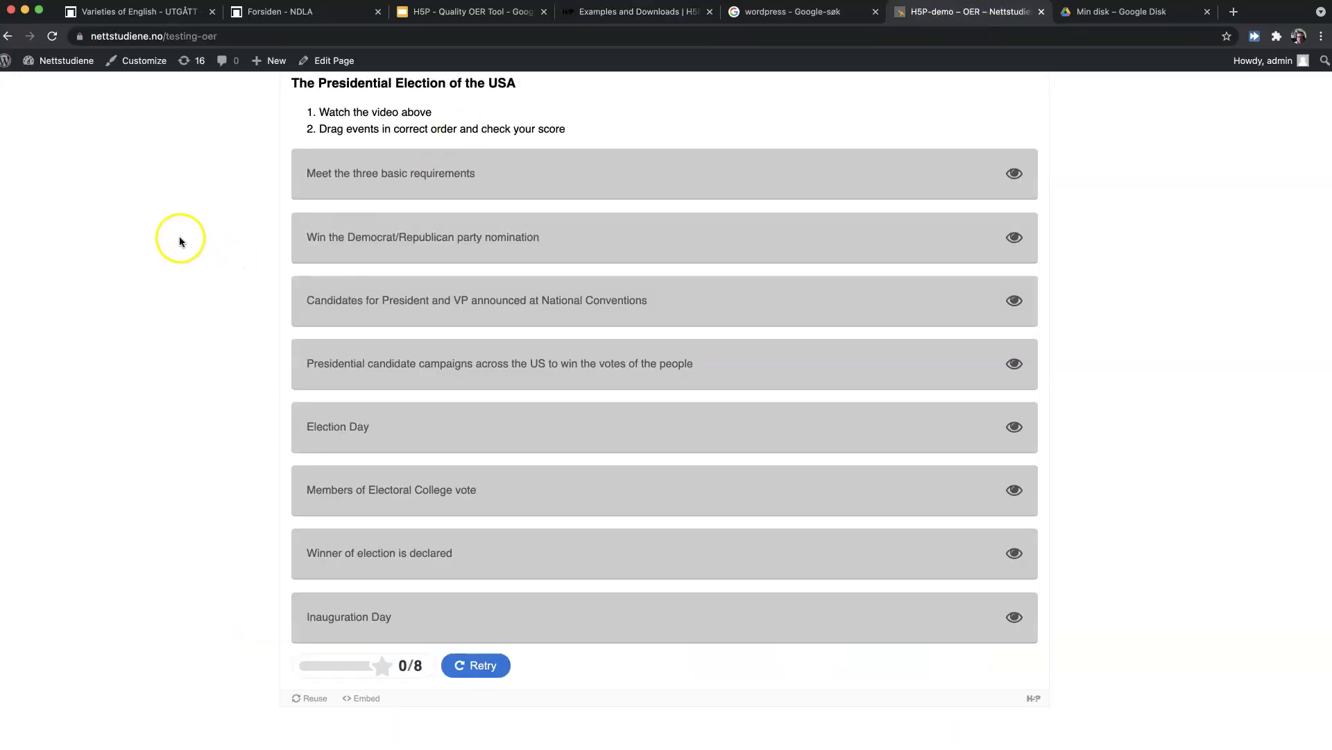
- From the H5P-demo page, go to the WordPress dashboard and look through the installed plugins for H5P
{"action": "scroll", "coordinate": [180, 241], "scroll_direction": "up", "scroll_amount": 20}
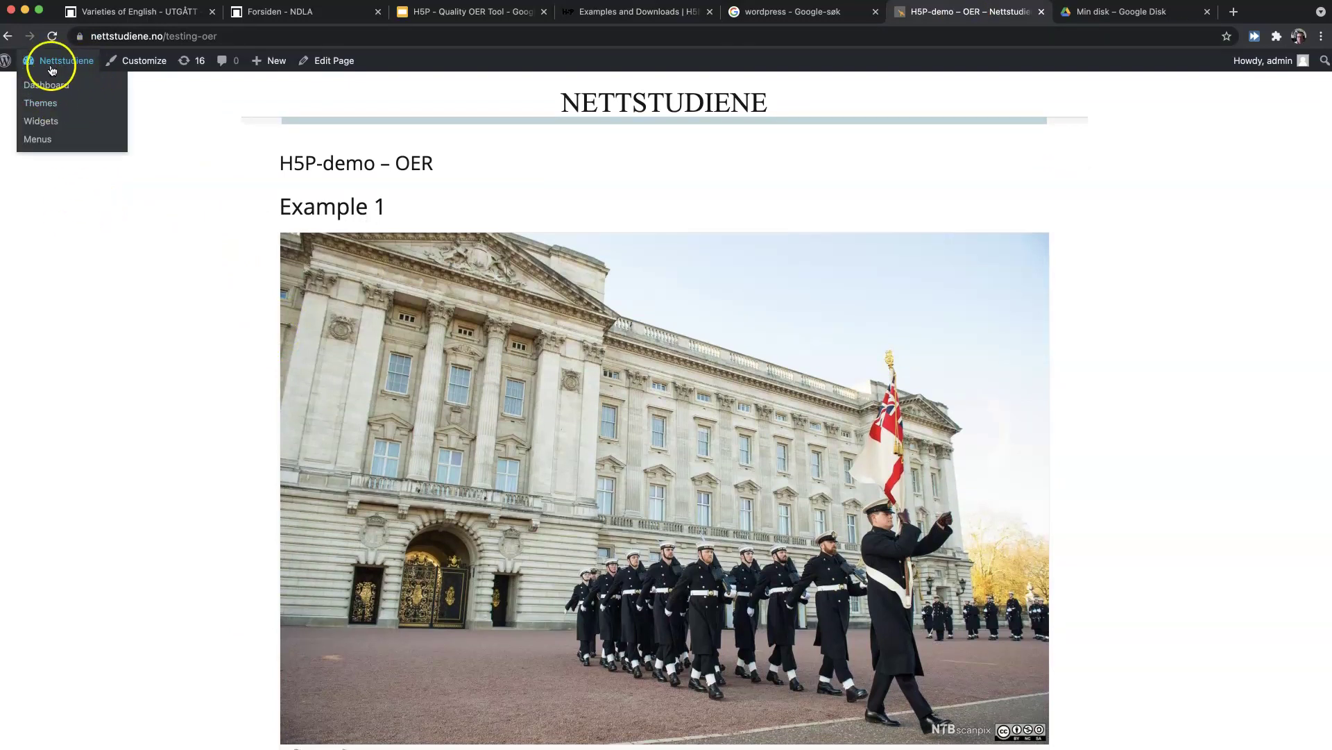
{"action": "left_click", "coordinate": [54, 64]}
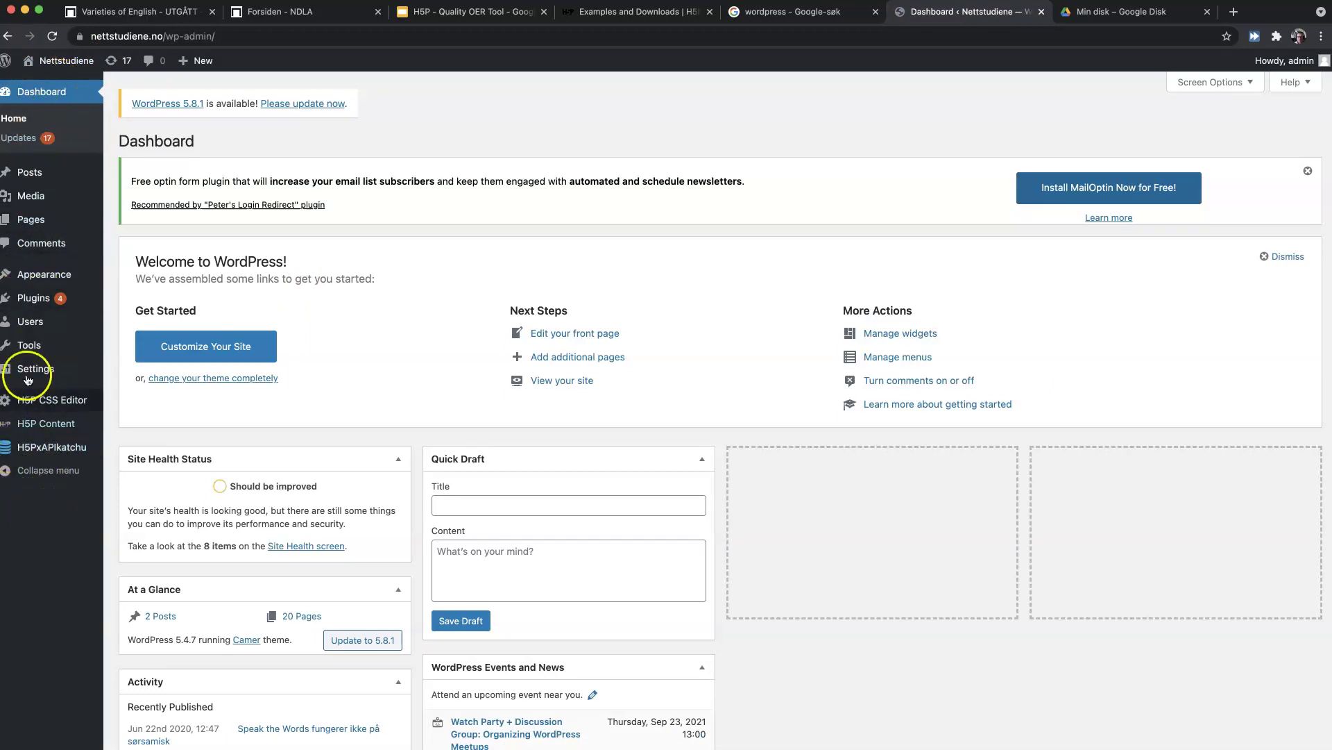
{"action": "left_click", "coordinate": [43, 301]}
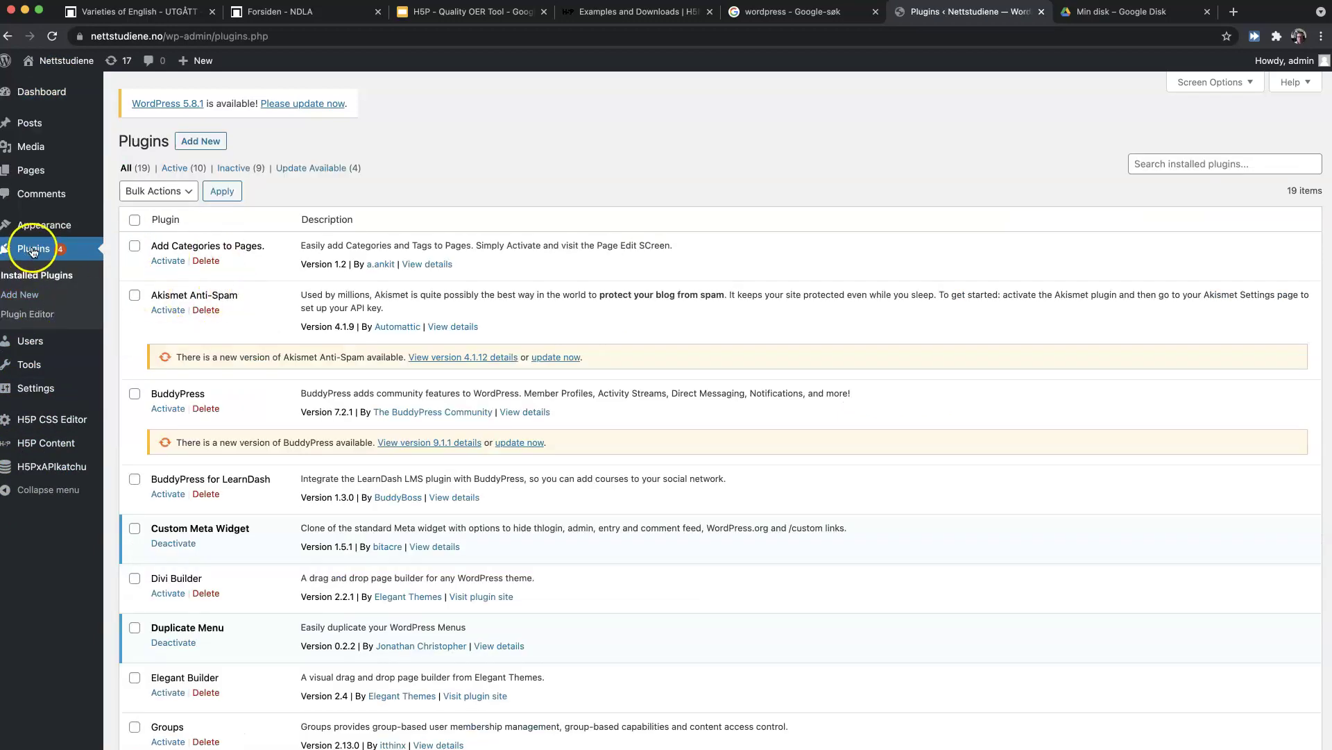
{"action": "scroll", "coordinate": [211, 507], "scroll_direction": "down", "scroll_amount": 3}
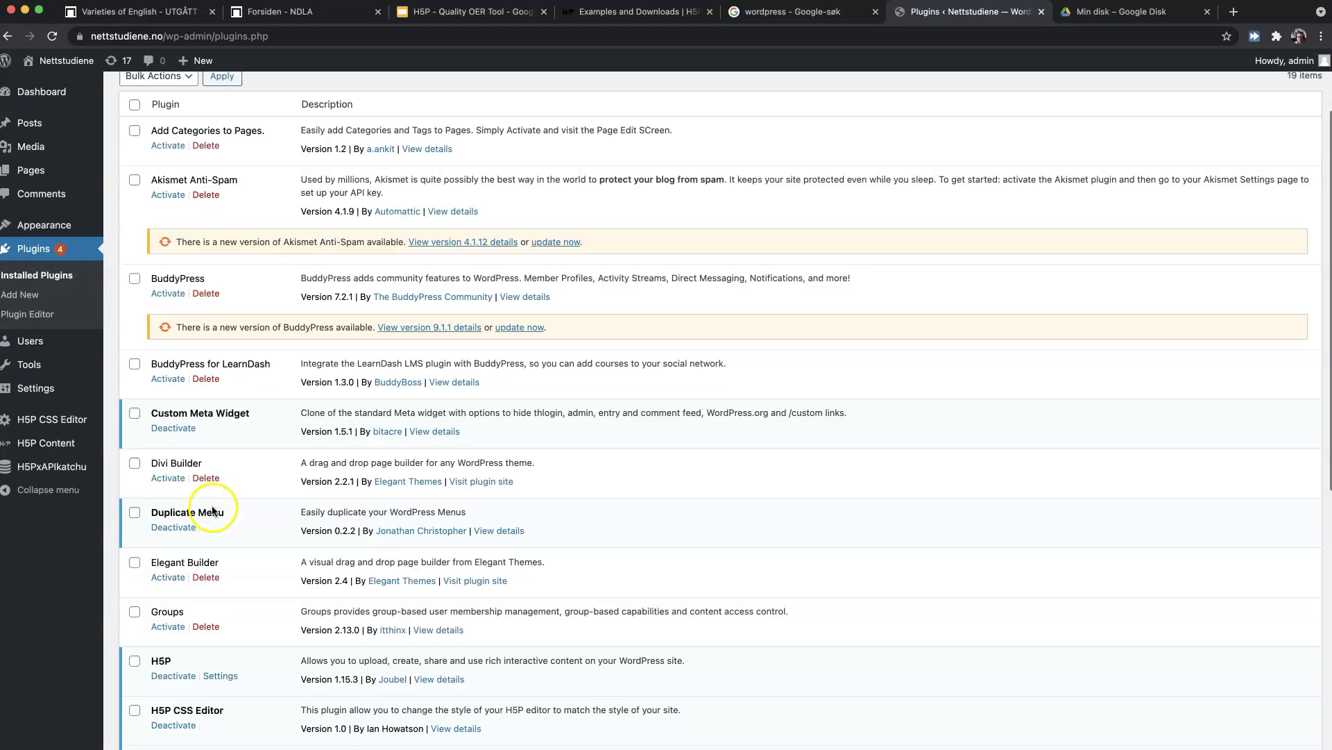
{"action": "scroll", "coordinate": [197, 495], "scroll_direction": "down", "scroll_amount": 2}
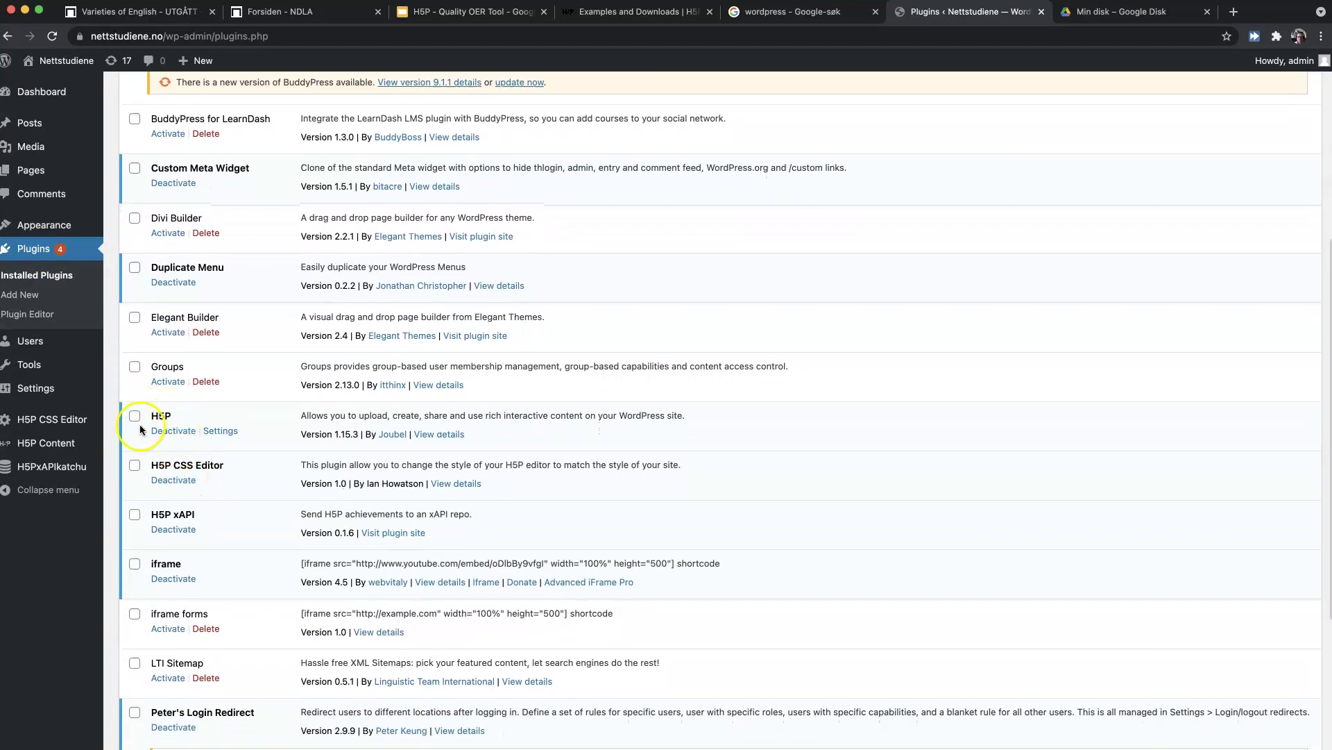
{"action": "scroll", "coordinate": [810, 497], "scroll_direction": "up", "scroll_amount": 5}
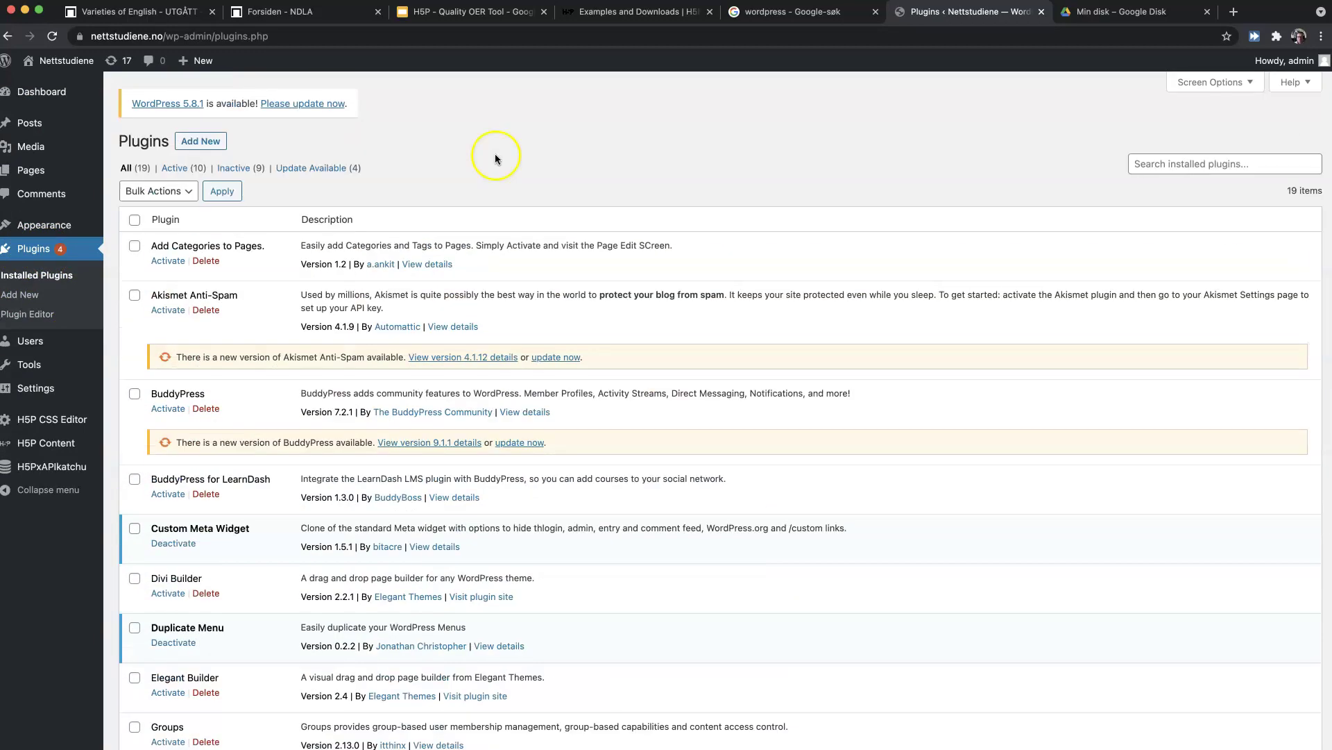
- Search for "h5p" among the plugins available to add to the WordPress site
{"action": "left_click", "coordinate": [208, 143]}
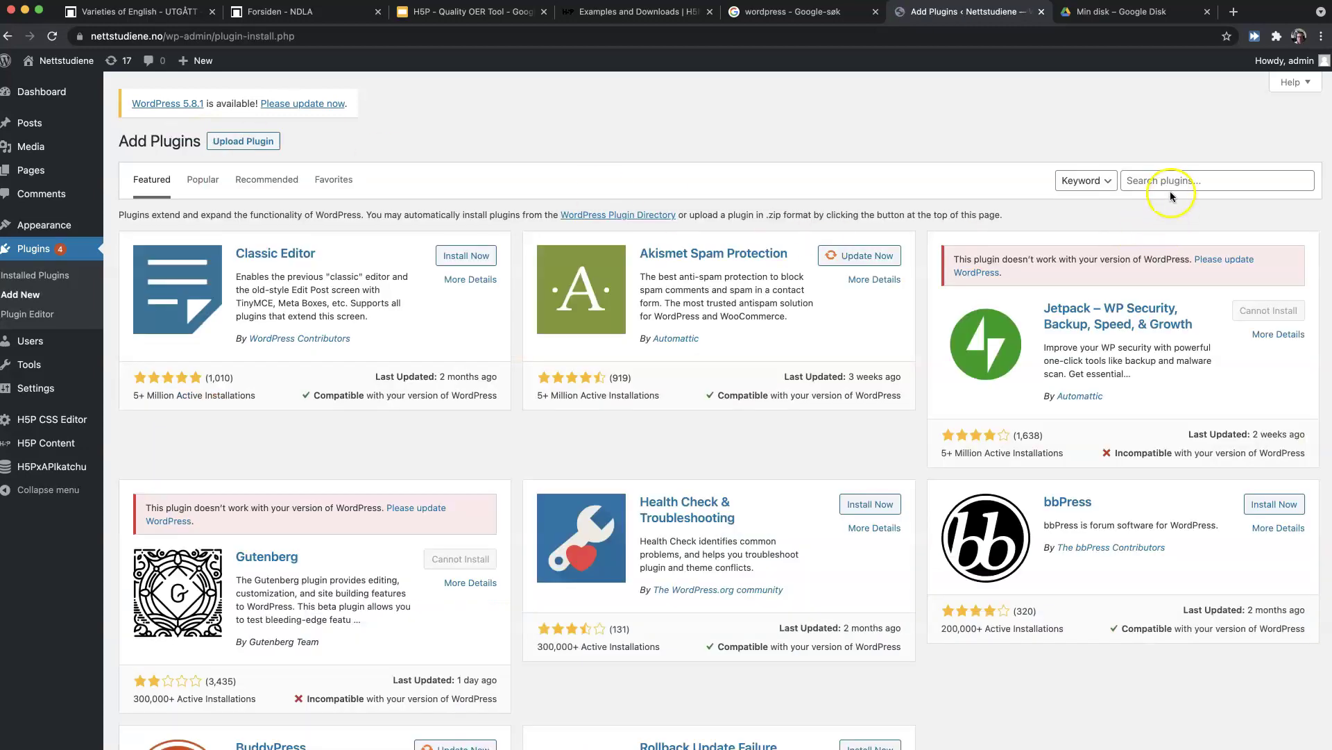
{"action": "left_click", "coordinate": [1173, 180]}
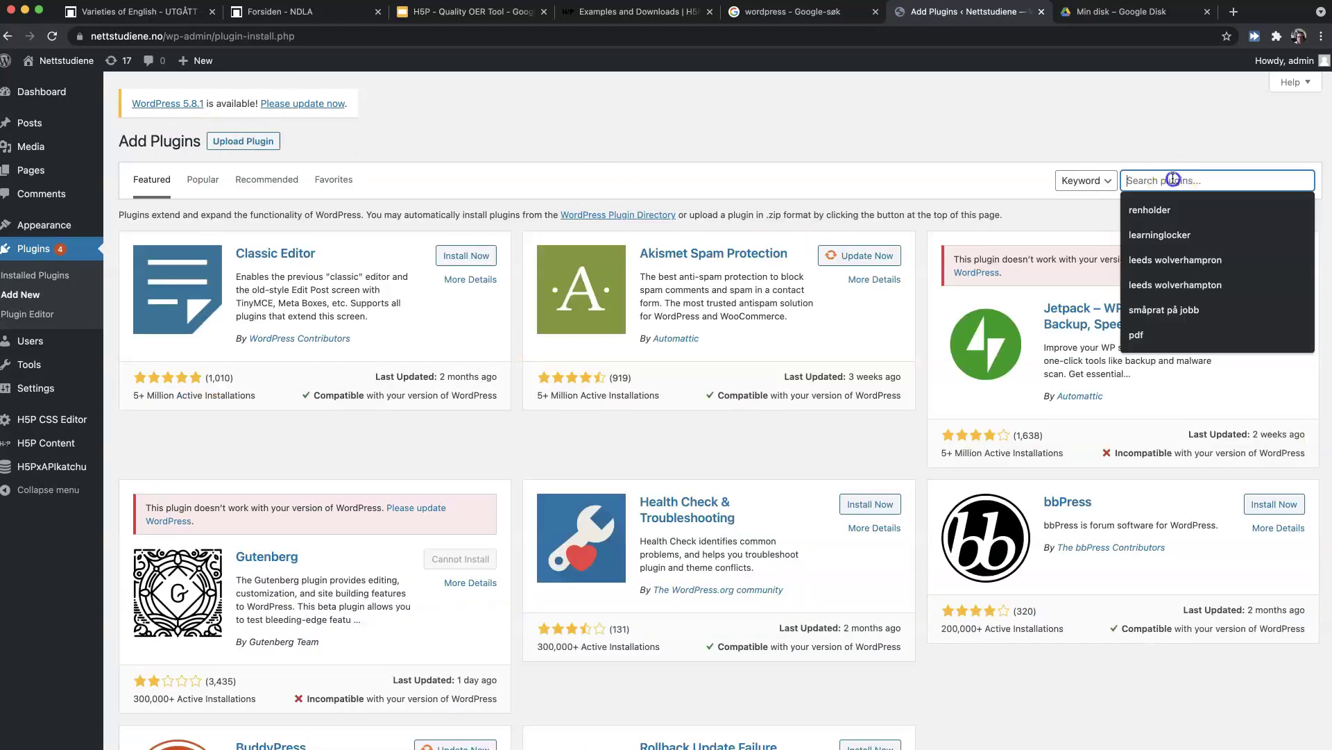
{"action": "type", "text": "h5p"}
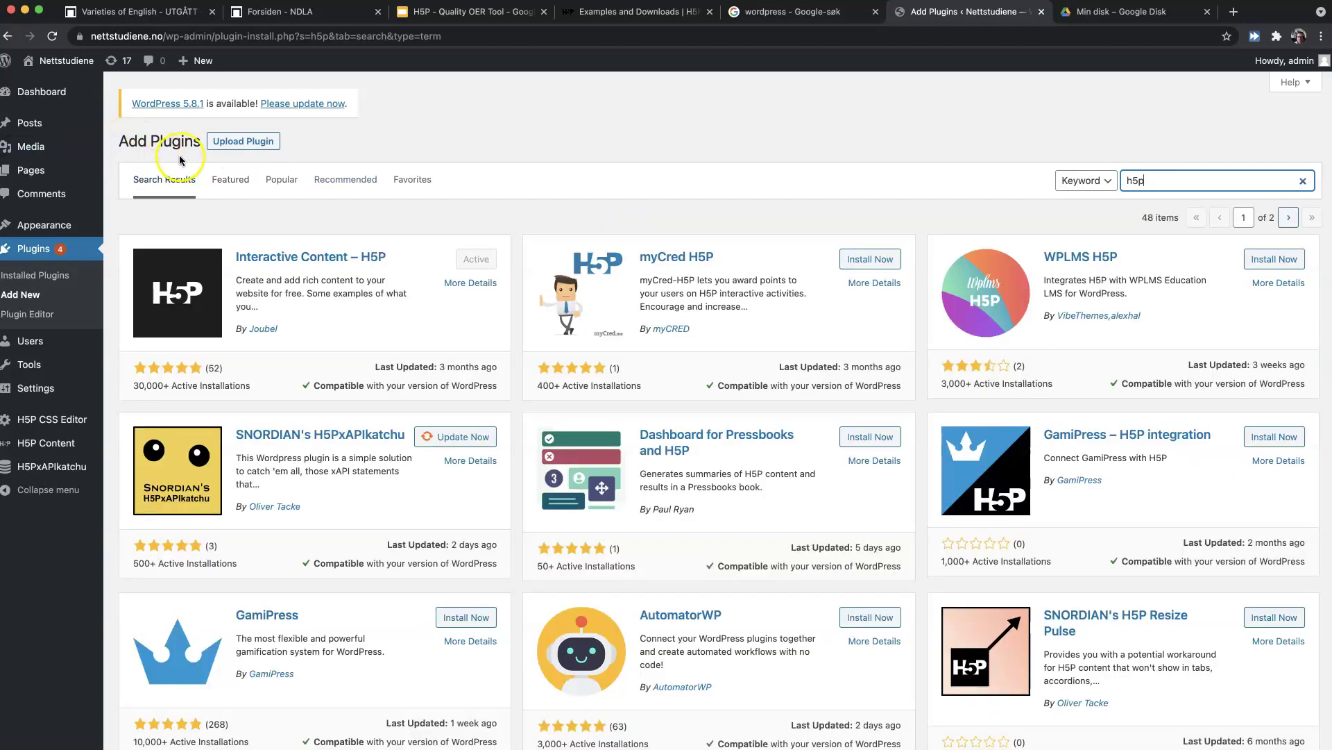
- Open the site's H5P content list and start a new H5P content item of the type Priority
{"action": "mouse_move", "coordinate": [39, 446]}
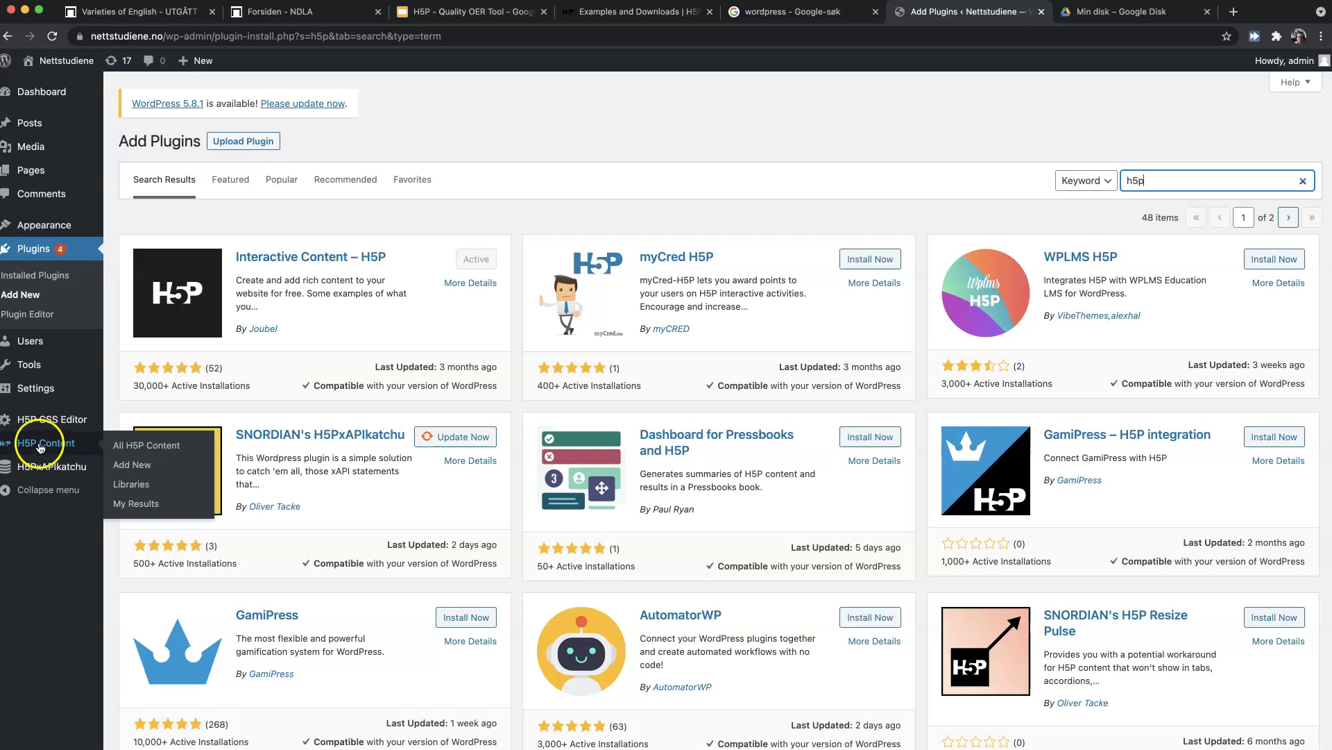
{"action": "left_click", "coordinate": [42, 447]}
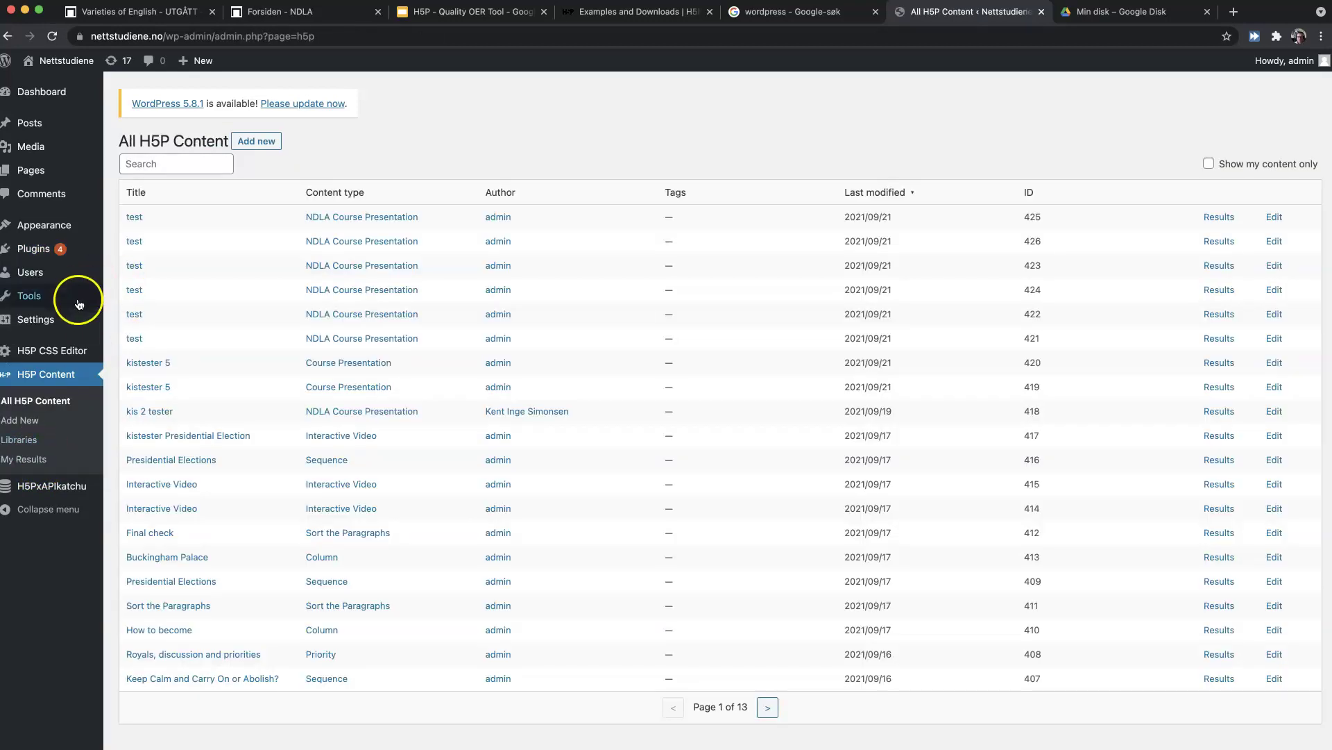
{"action": "left_click", "coordinate": [31, 426]}
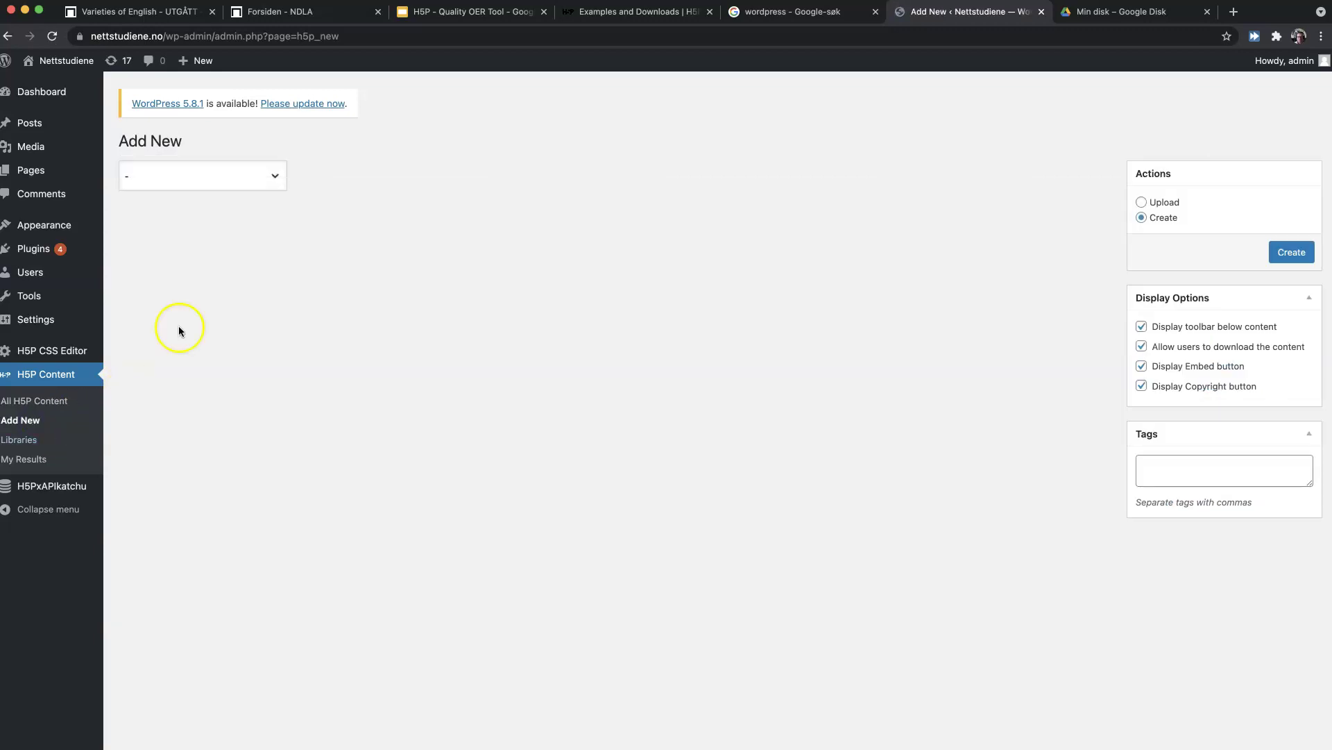
{"action": "left_click", "coordinate": [276, 176]}
{"action": "scroll", "coordinate": [200, 622], "scroll_direction": "down", "scroll_amount": 5}
{"action": "scroll", "coordinate": [197, 621], "scroll_direction": "down", "scroll_amount": 1}
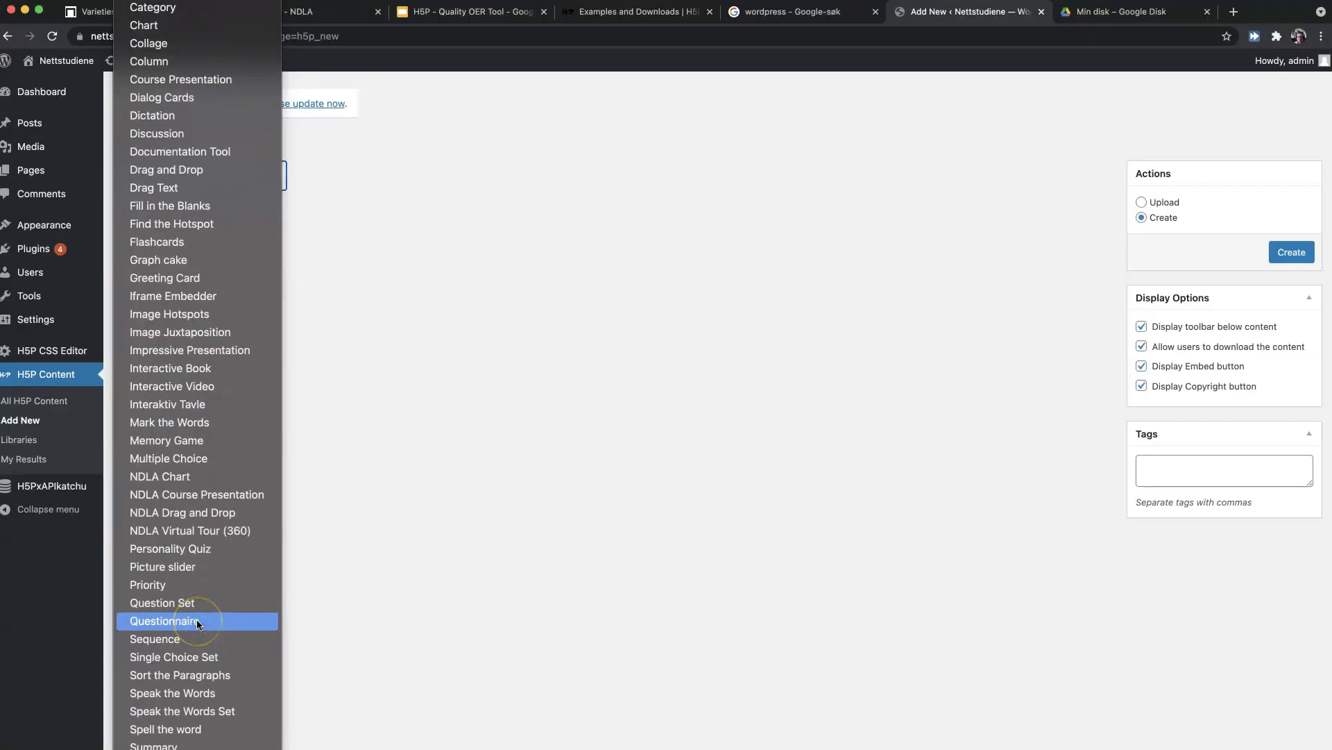
{"action": "left_click", "coordinate": [156, 584]}
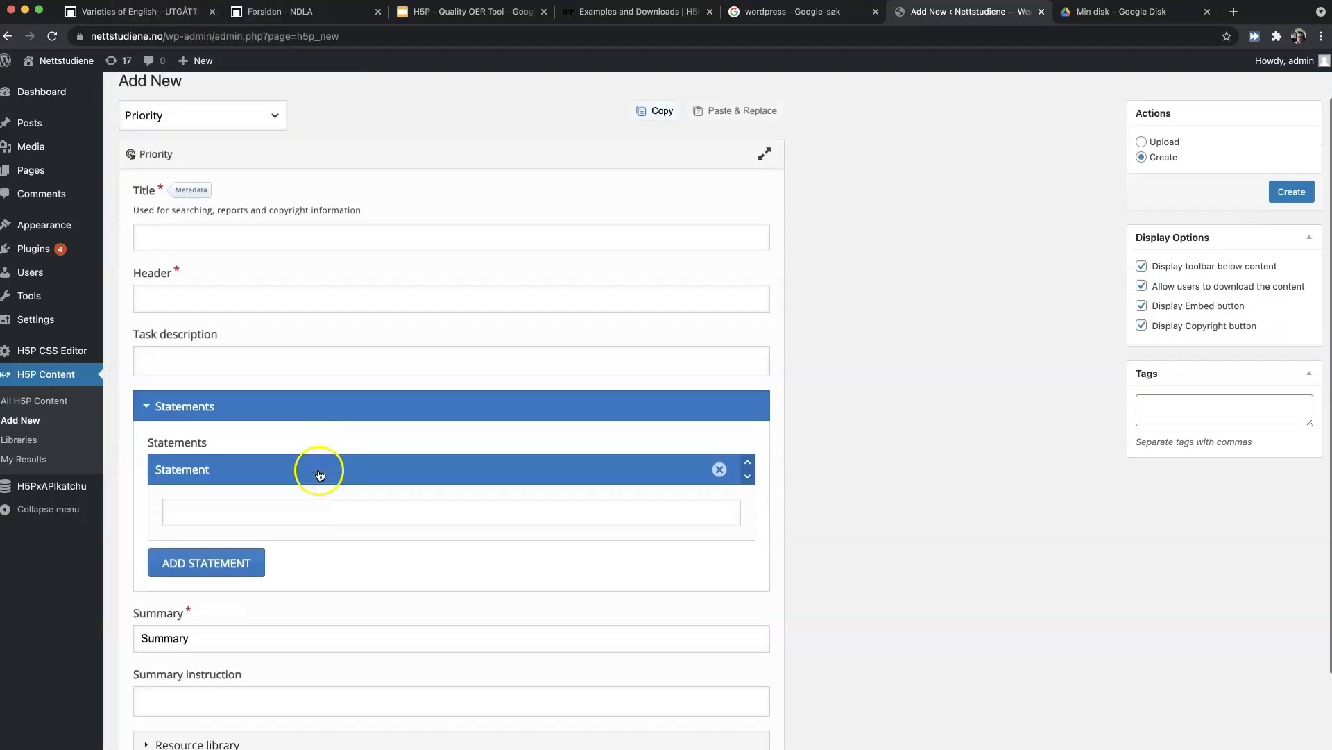
- Set the title to "Monarchy - task - priority" and the header to "Do we need the Monarchy in a modern society?"
{"action": "scroll", "coordinate": [320, 475], "scroll_direction": "down", "scroll_amount": 1}
{"action": "scroll", "coordinate": [318, 470], "scroll_direction": "down", "scroll_amount": 1}
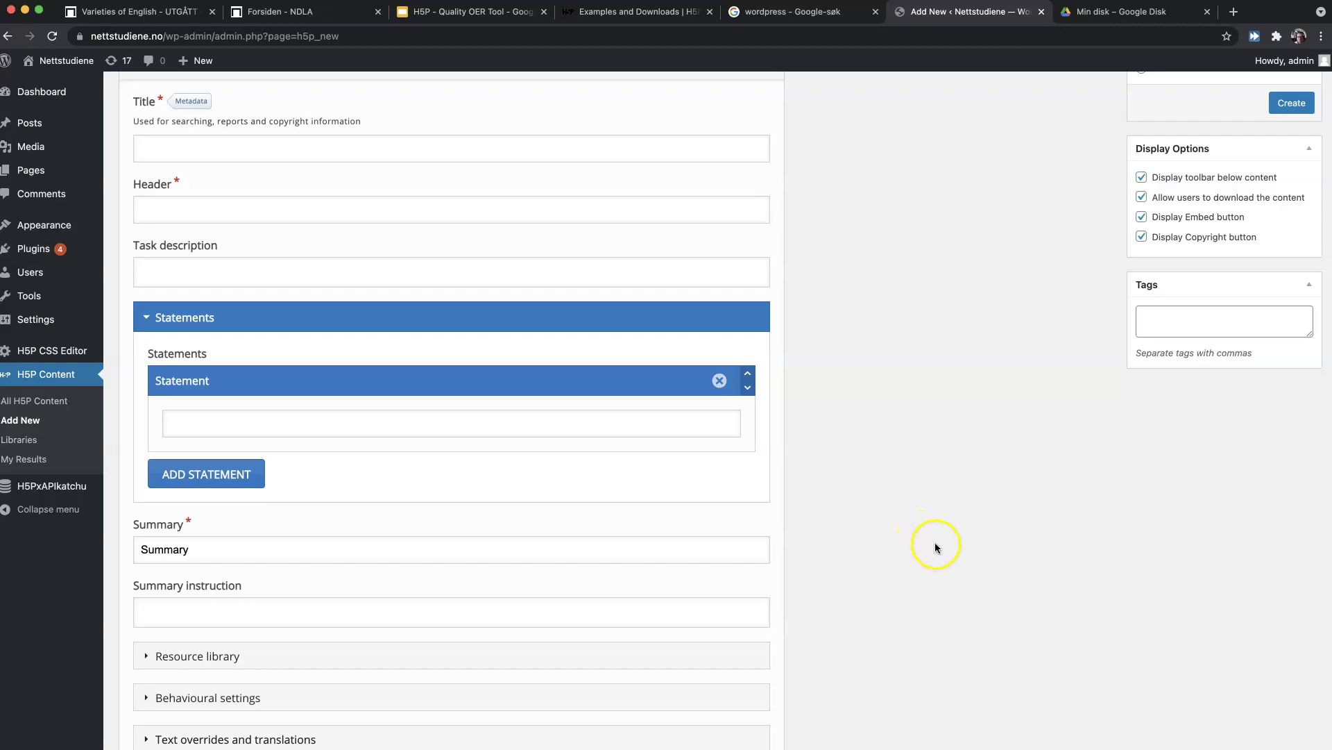
{"action": "left_click", "coordinate": [317, 147]}
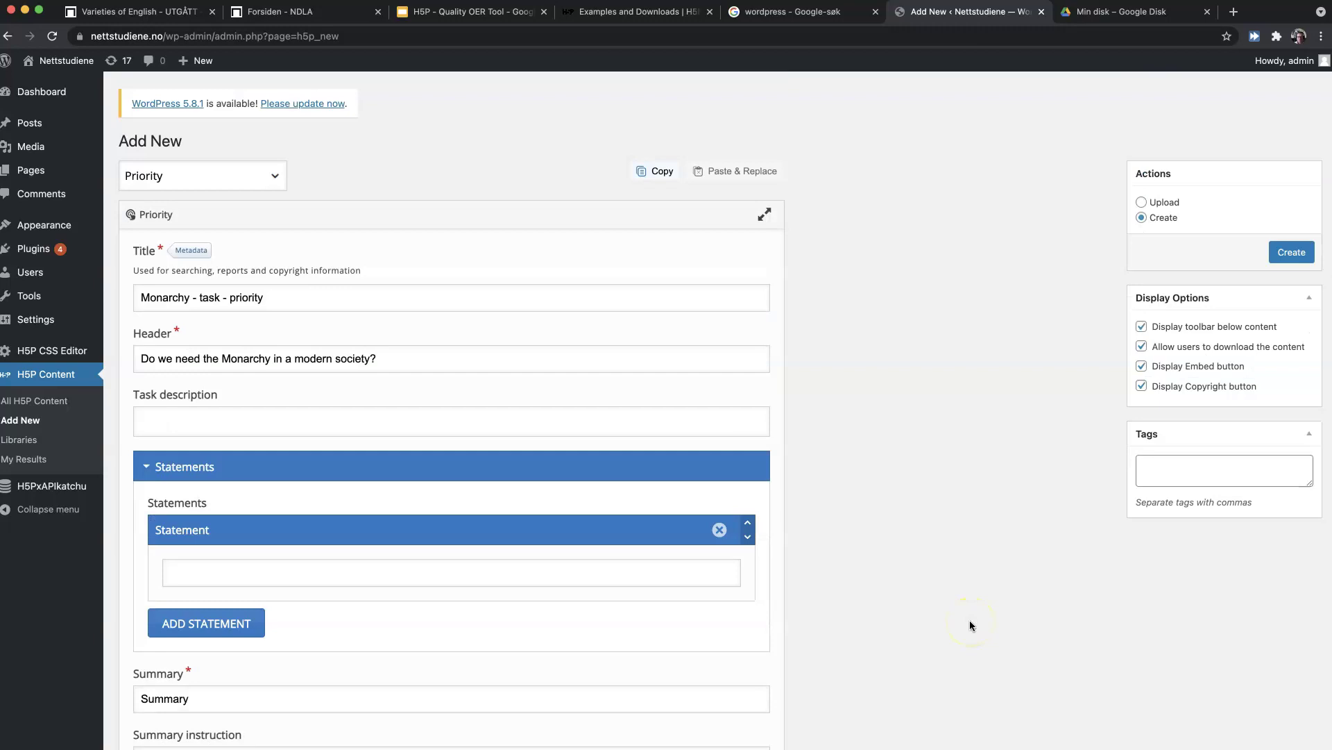
- Add two more empty statements to the Priority task and view the remaining settings below them
{"action": "scroll", "coordinate": [1033, 552], "scroll_direction": "down", "scroll_amount": 3}
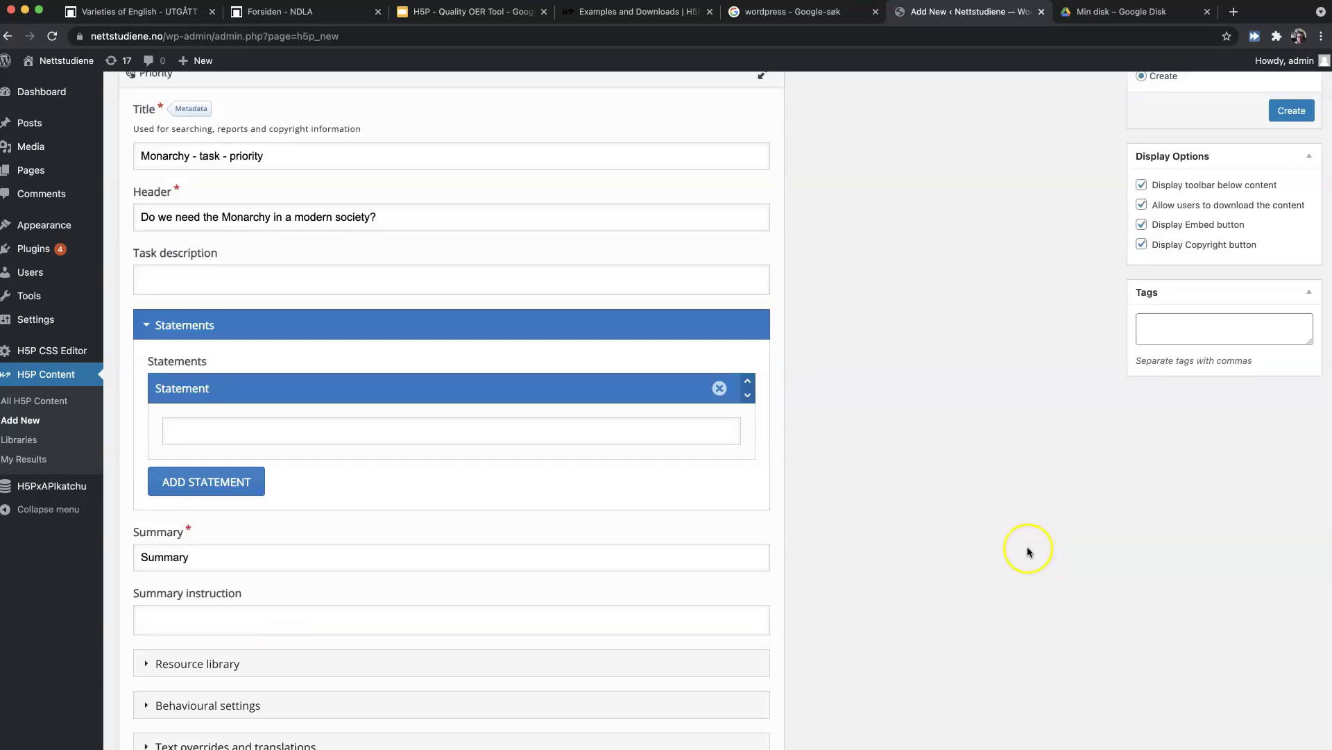
{"action": "scroll", "coordinate": [1006, 552], "scroll_direction": "down", "scroll_amount": 1}
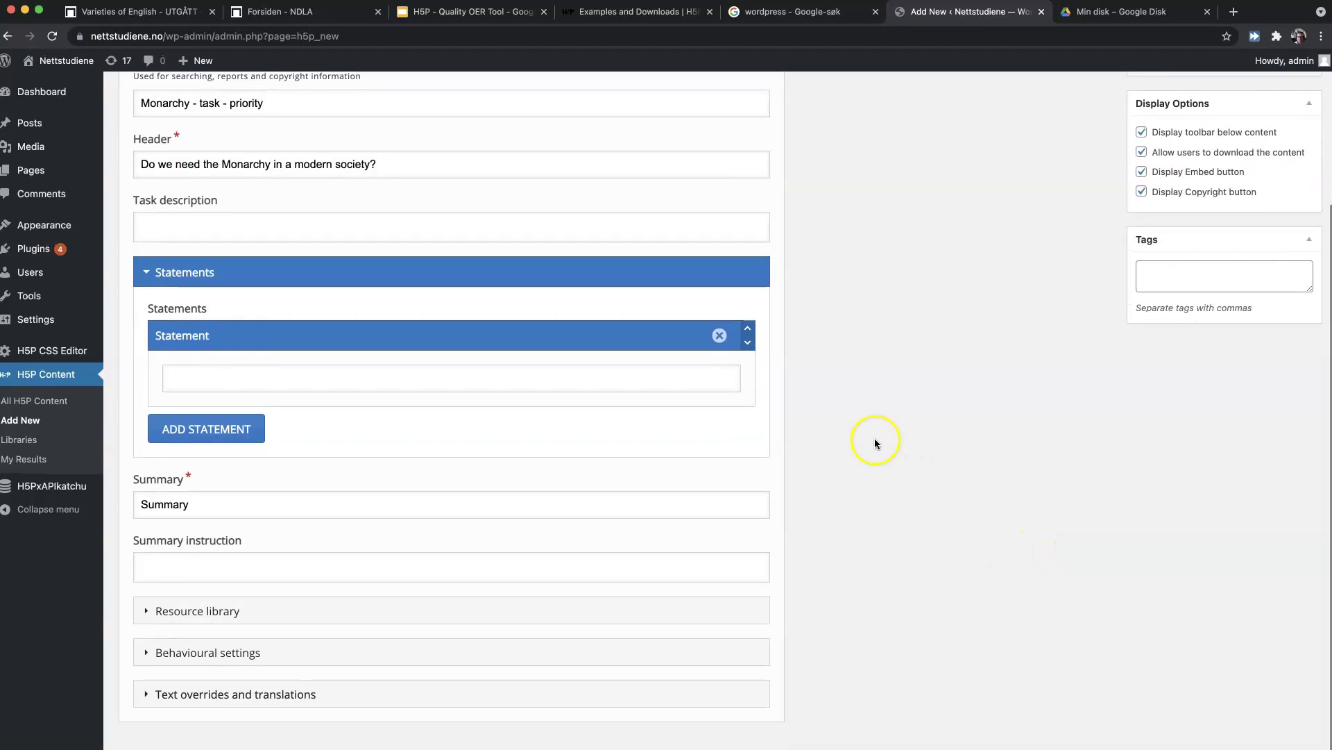
{"action": "left_click", "coordinate": [208, 429]}
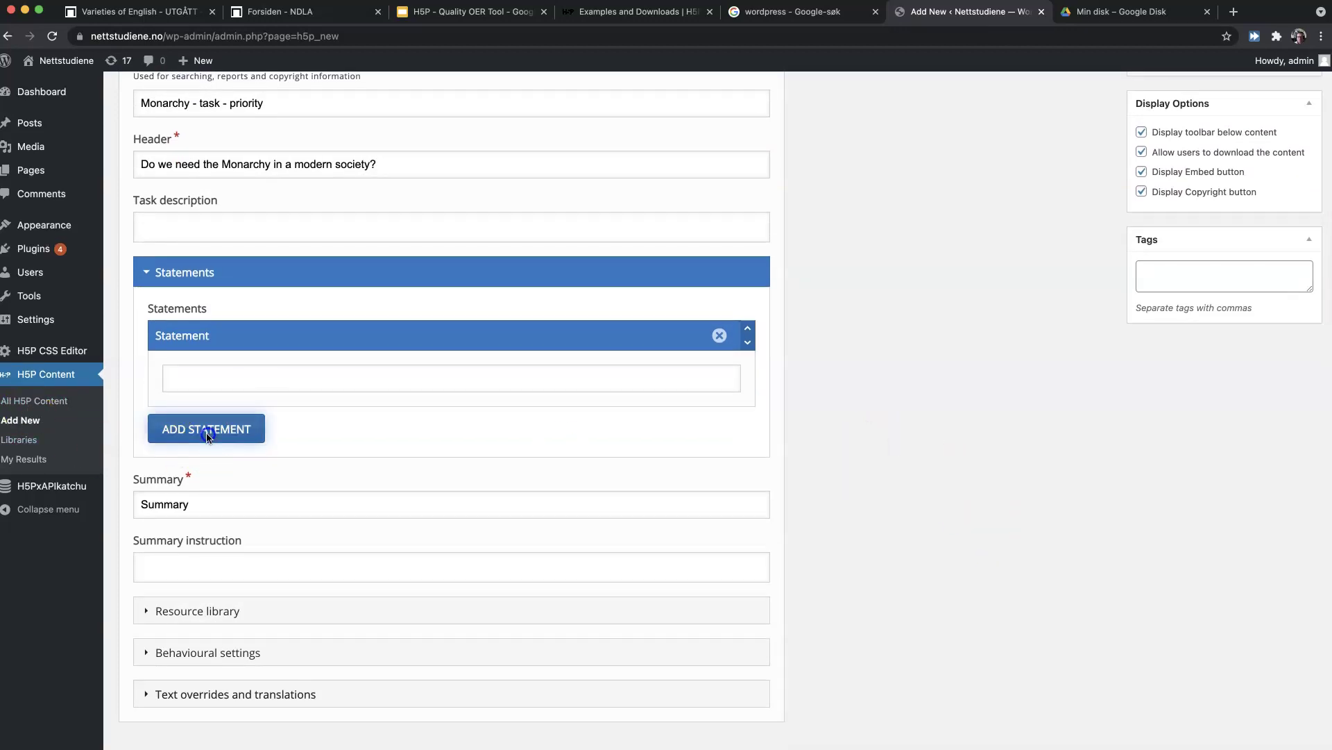
{"action": "left_click", "coordinate": [218, 529]}
{"action": "scroll", "coordinate": [265, 539], "scroll_direction": "down", "scroll_amount": 4}
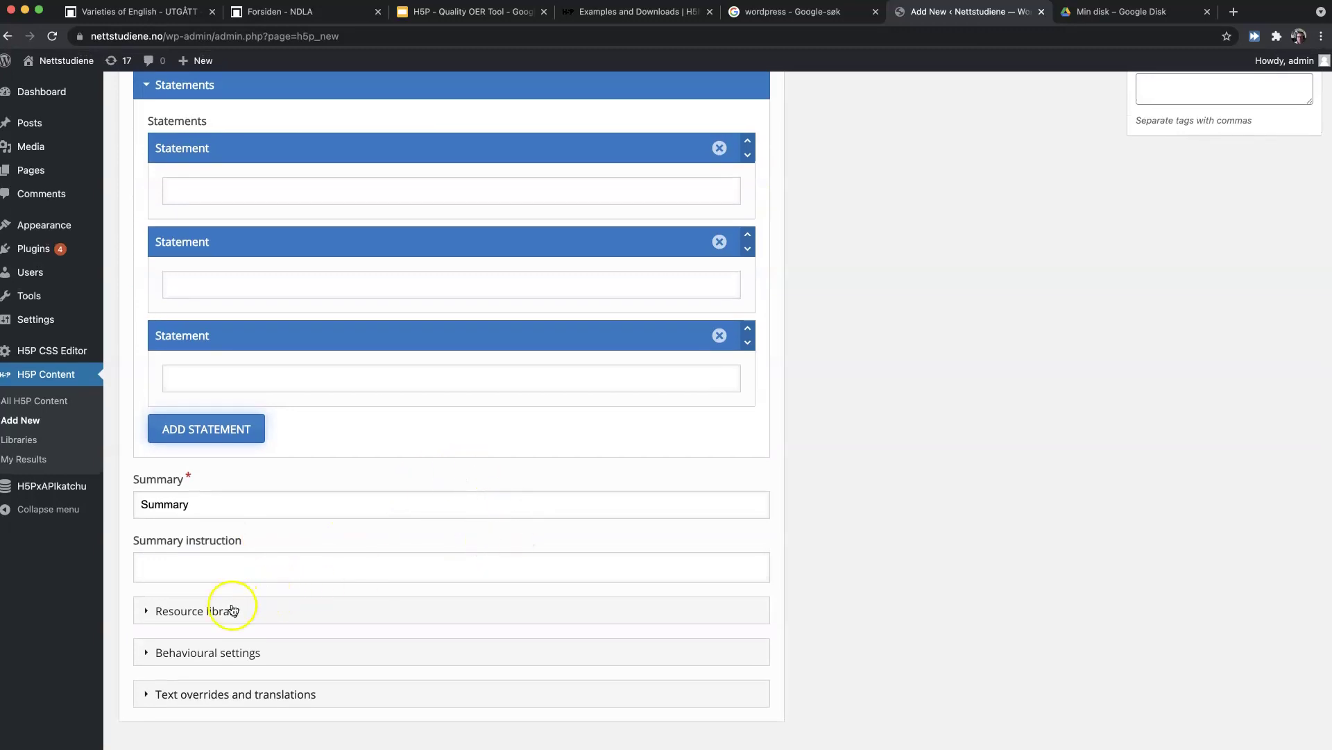
- Allow users to add their own statements in the Priority task's behavioural settings
{"action": "left_click", "coordinate": [146, 653]}
{"action": "scroll", "coordinate": [357, 624], "scroll_direction": "down", "scroll_amount": 4}
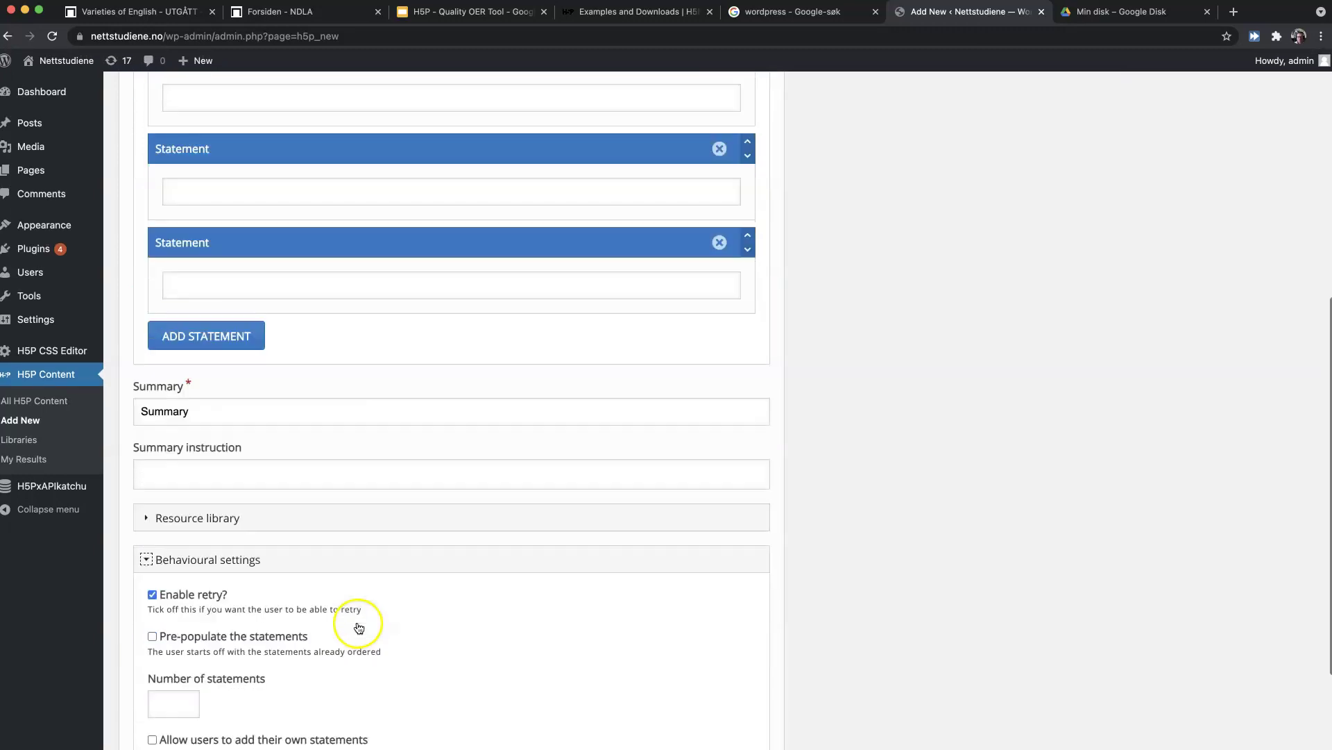
{"action": "scroll", "coordinate": [418, 555], "scroll_direction": "down", "scroll_amount": 1}
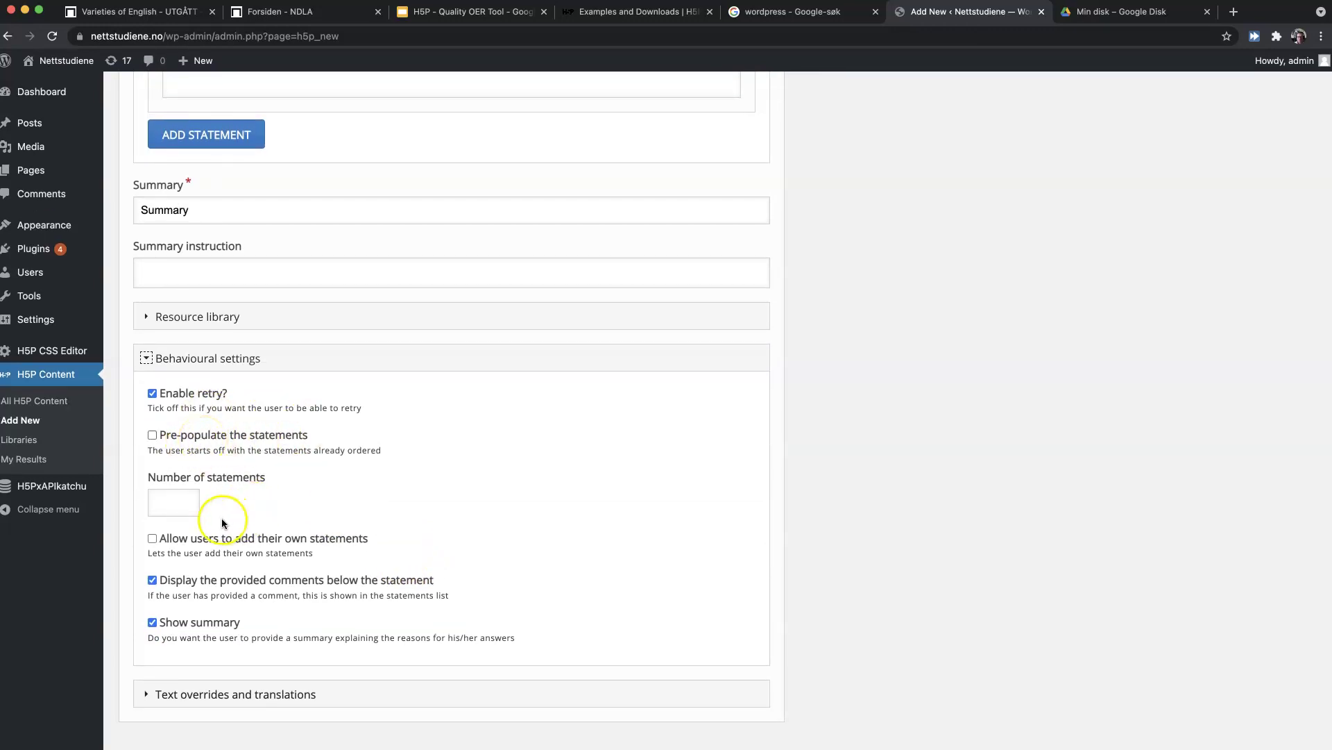
{"action": "left_click", "coordinate": [150, 538]}
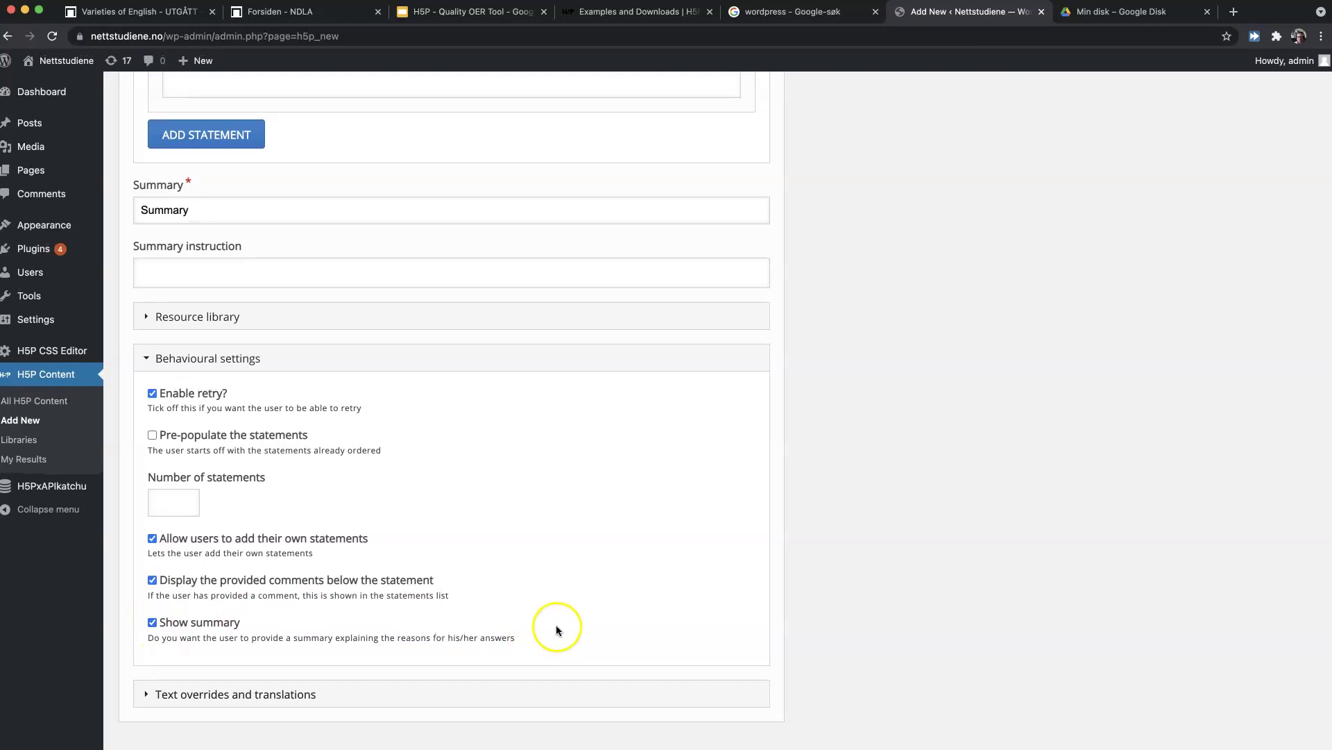
- Examine the Priority text overrides and translations, including the placeholder, button labels and dialog texts under "Type your reasons for such answers"
{"action": "left_click", "coordinate": [147, 694]}
{"action": "scroll", "coordinate": [401, 649], "scroll_direction": "down", "scroll_amount": 1}
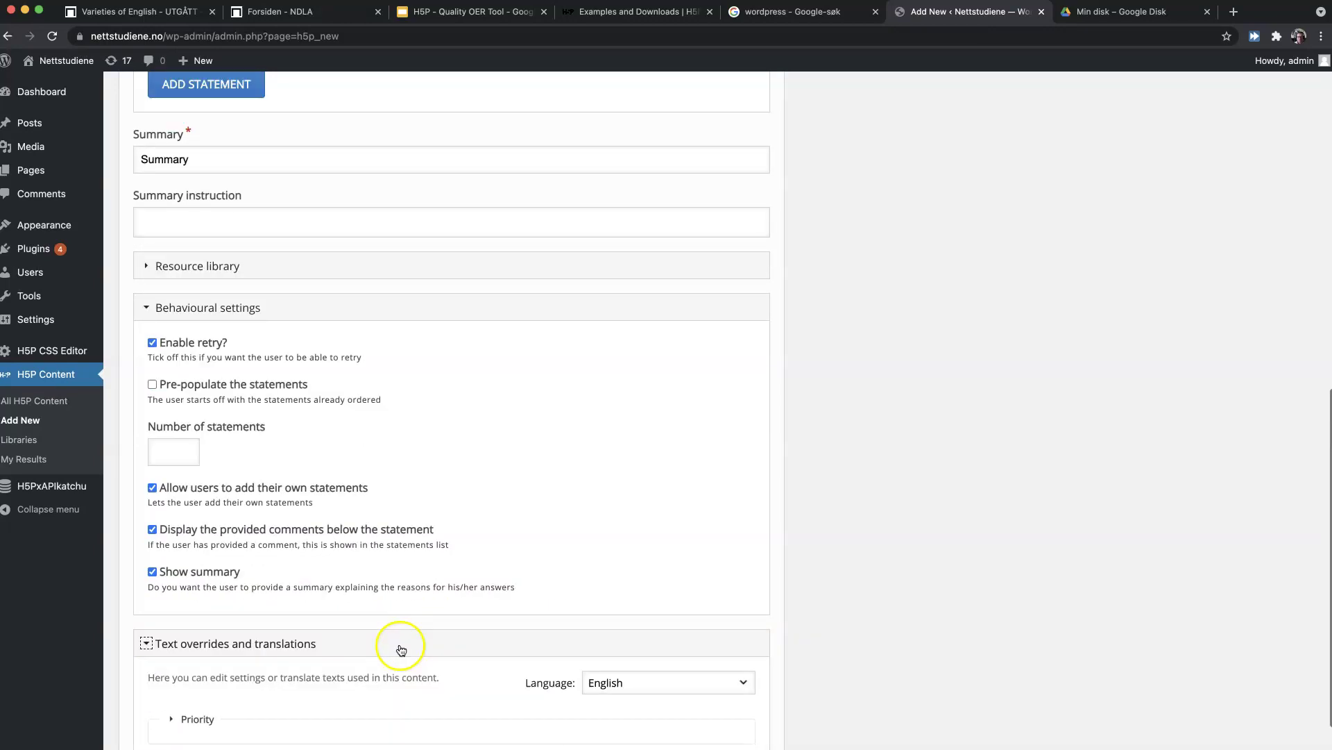
{"action": "scroll", "coordinate": [401, 649], "scroll_direction": "down", "scroll_amount": 2}
{"action": "left_click", "coordinate": [172, 606]}
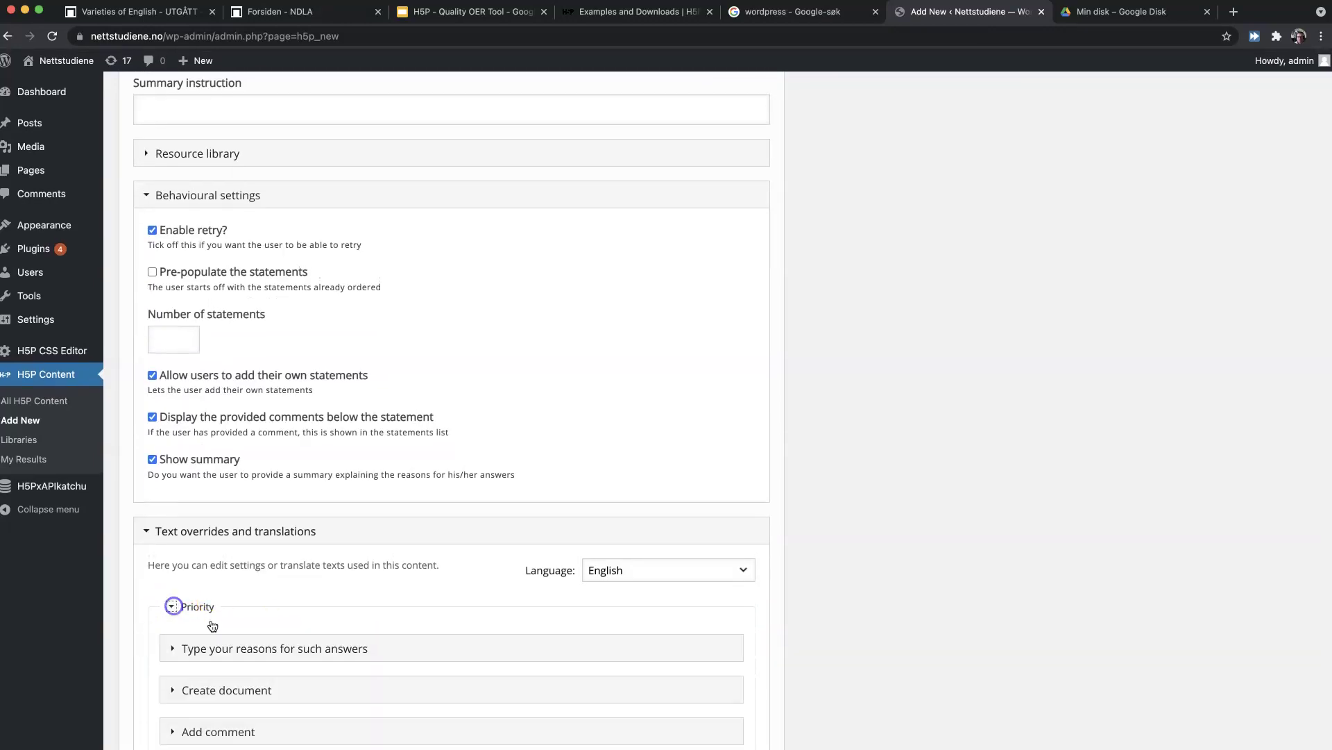
{"action": "scroll", "coordinate": [247, 623], "scroll_direction": "down", "scroll_amount": 2}
{"action": "left_click", "coordinate": [173, 523]}
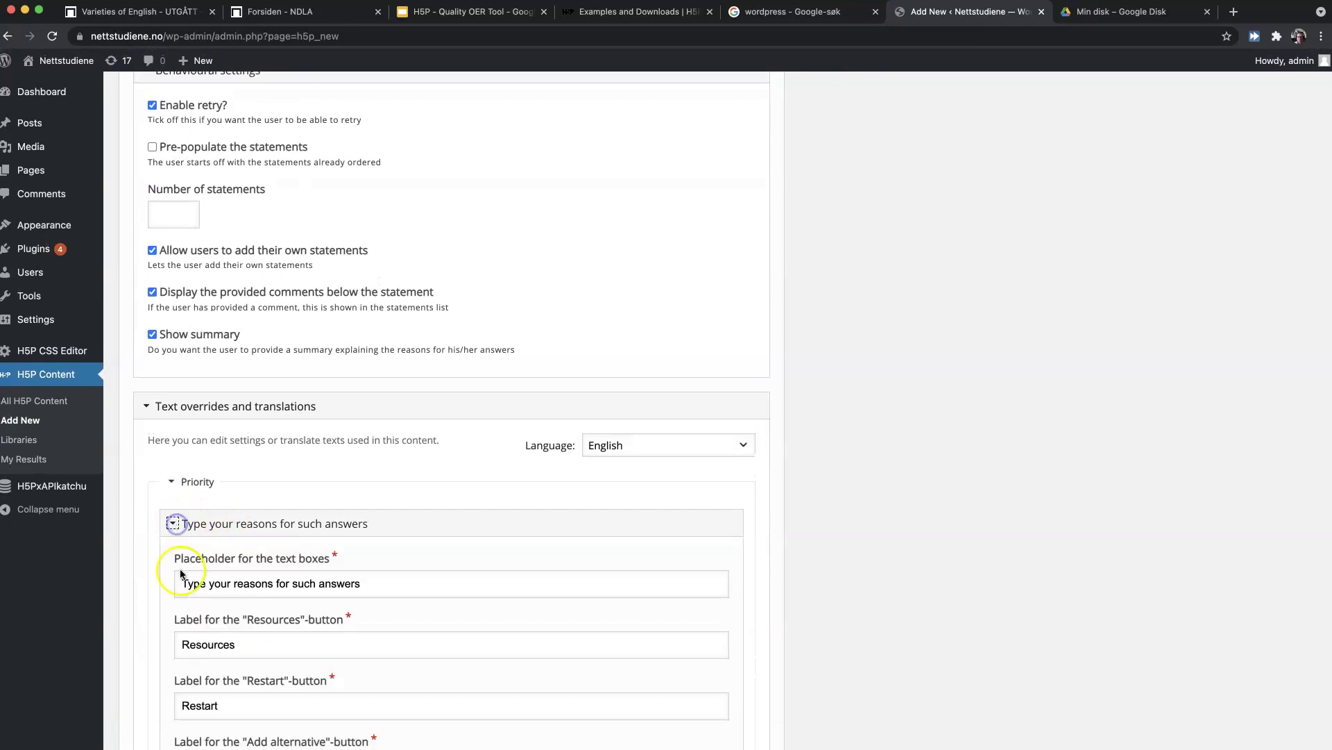
{"action": "scroll", "coordinate": [202, 591], "scroll_direction": "down", "scroll_amount": 5}
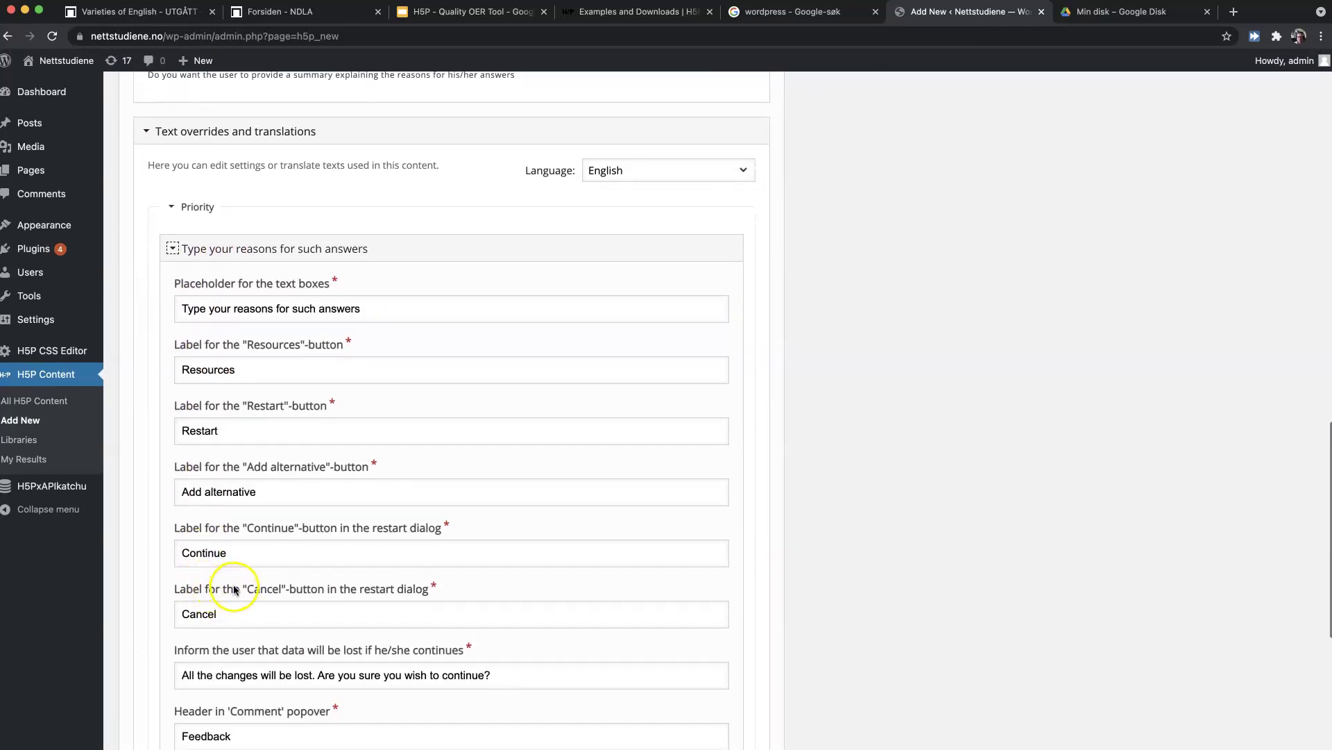
{"action": "scroll", "coordinate": [256, 592], "scroll_direction": "down", "scroll_amount": 2}
{"action": "scroll", "coordinate": [235, 585], "scroll_direction": "down", "scroll_amount": 1}
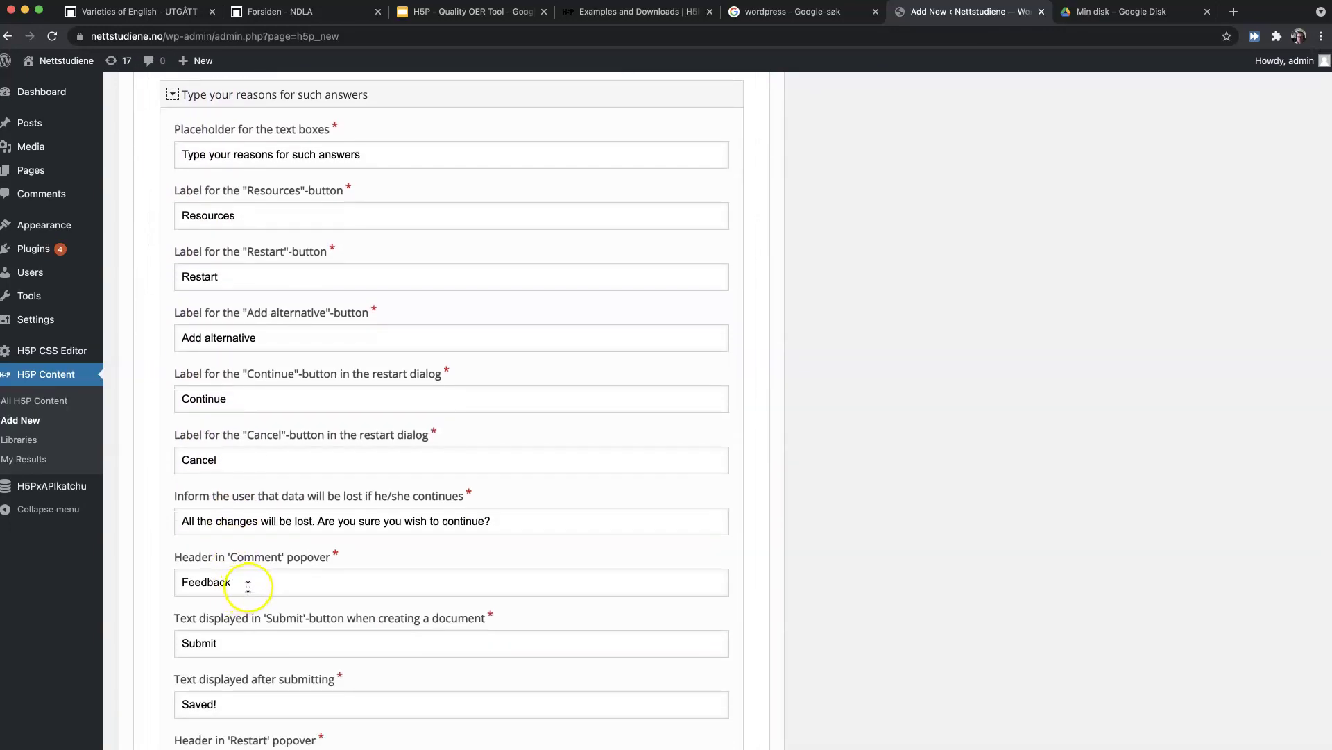
{"action": "scroll", "coordinate": [248, 586], "scroll_direction": "down", "scroll_amount": 5}
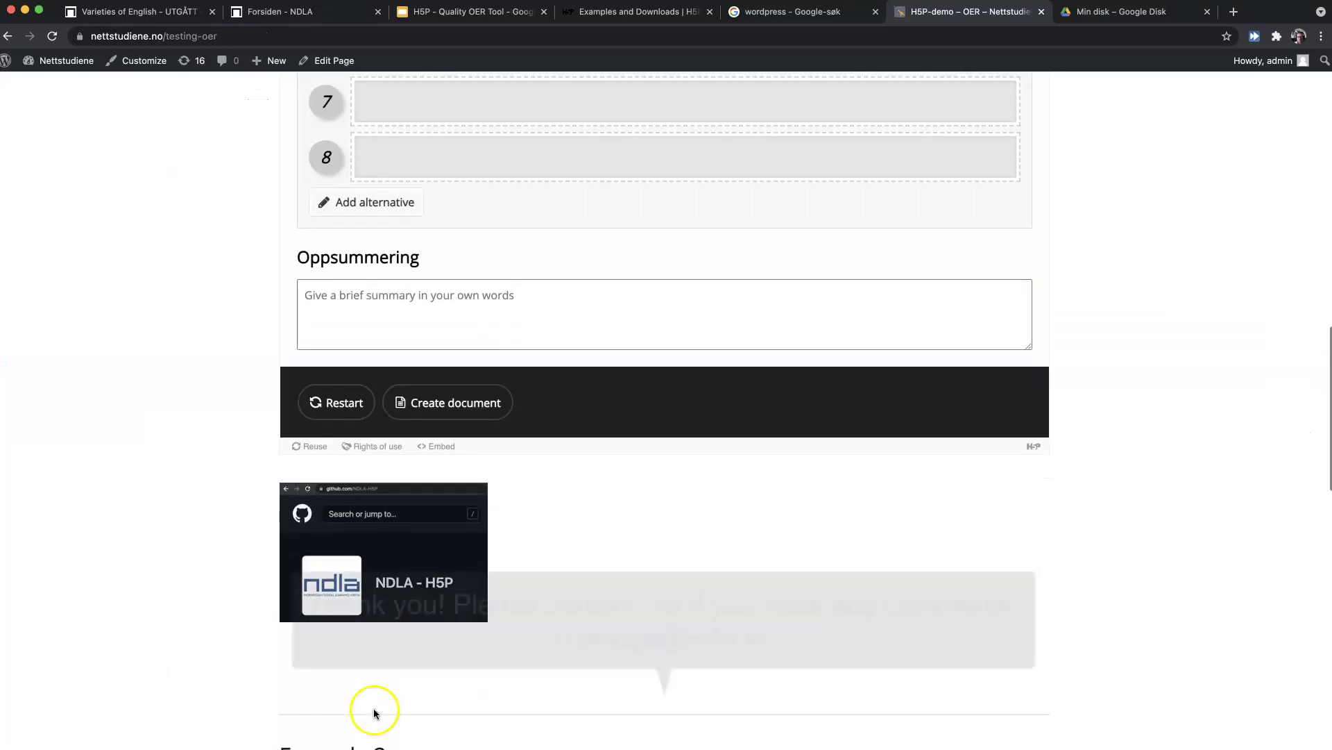
- Look through the H5P demo page from the Priority task's summary to the presidential election ordering task in Example 2
{"action": "scroll", "coordinate": [388, 710], "scroll_direction": "down", "scroll_amount": 1}
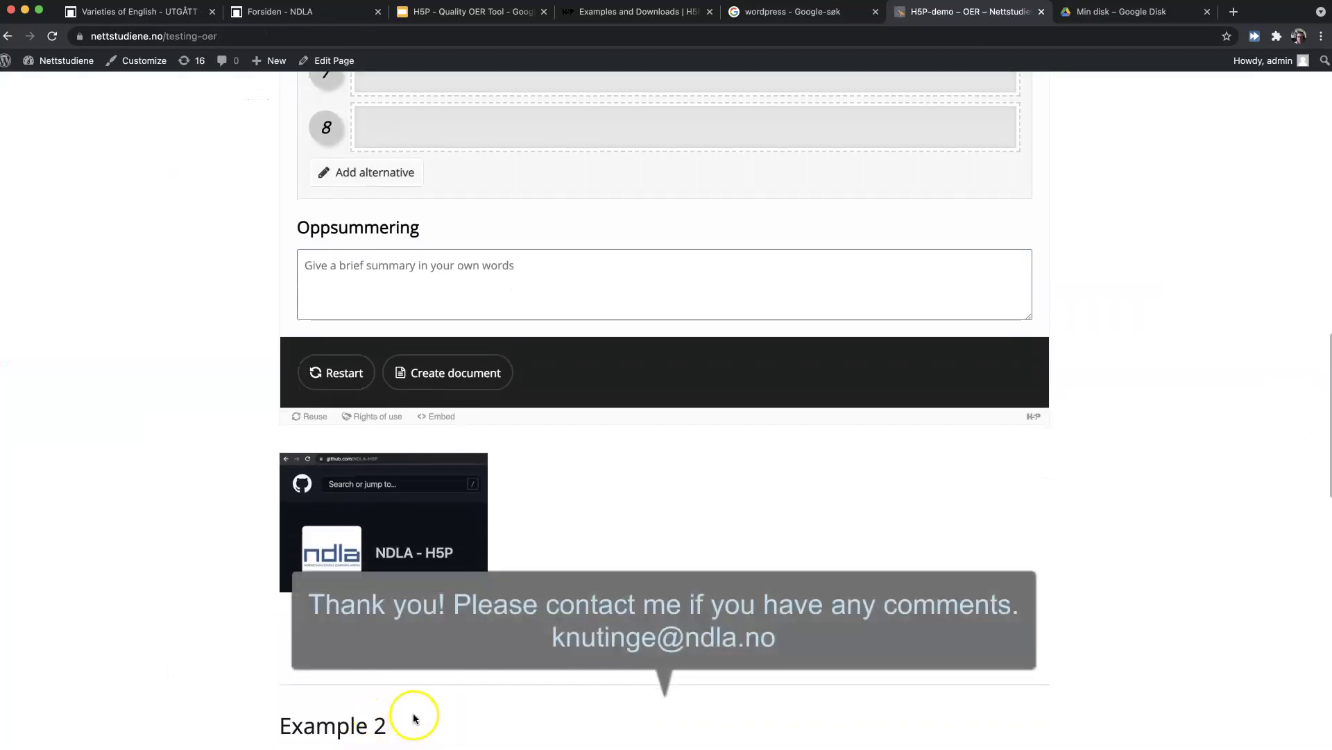
{"action": "scroll", "coordinate": [413, 714], "scroll_direction": "down", "scroll_amount": 6}
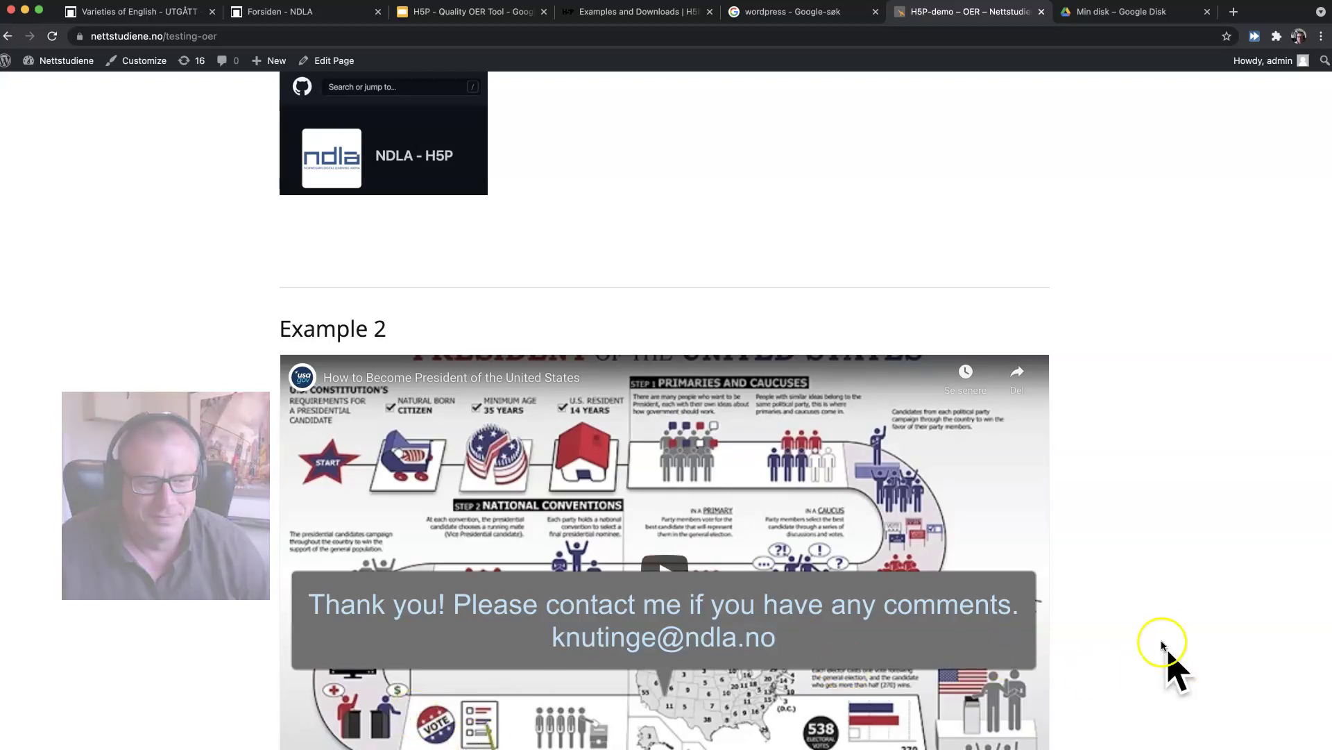
{"action": "scroll", "coordinate": [1173, 644], "scroll_direction": "down", "scroll_amount": 1}
{"action": "scroll", "coordinate": [1177, 641], "scroll_direction": "down", "scroll_amount": 10}
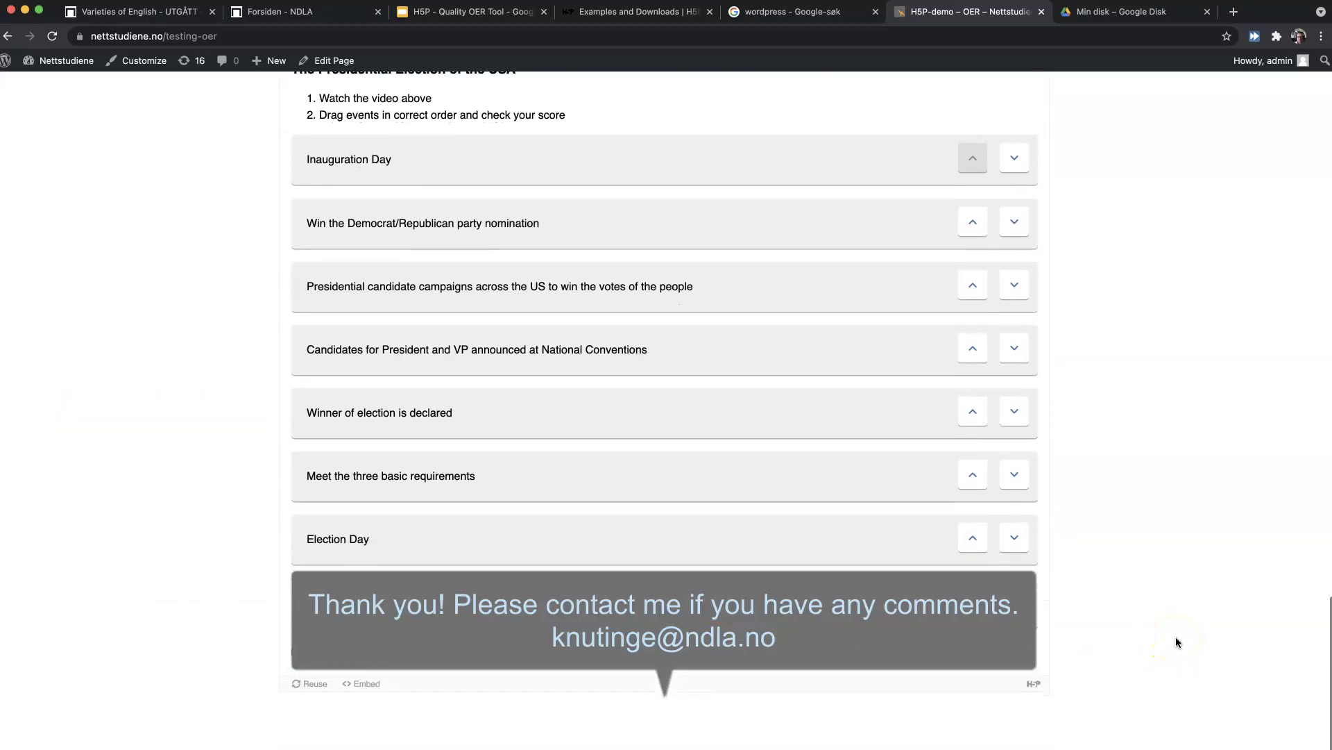